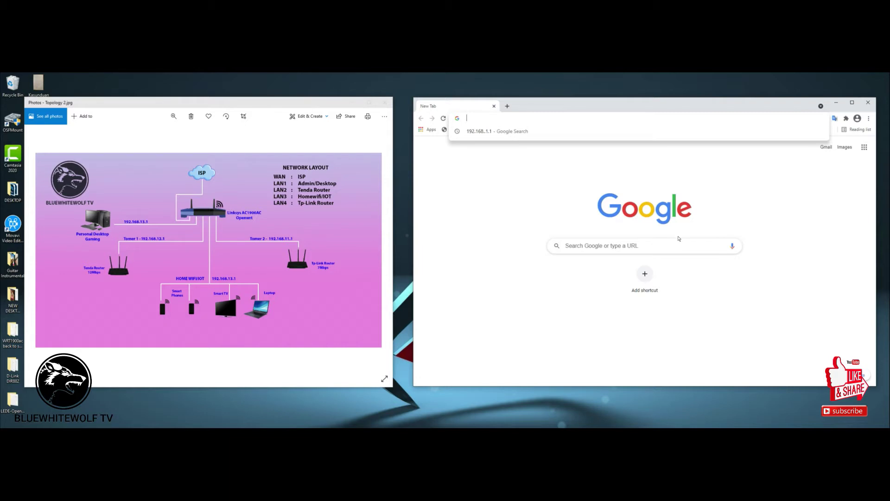
Load the router admin at 192.168.1.1 in Chrome and log in as root.
type("192")
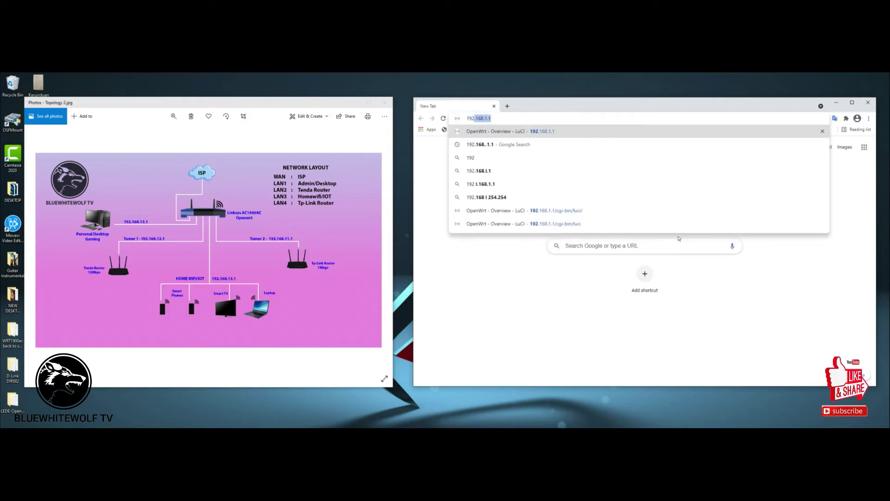
key("BackSpace")
key("BackSpace")
key("BackSpace")
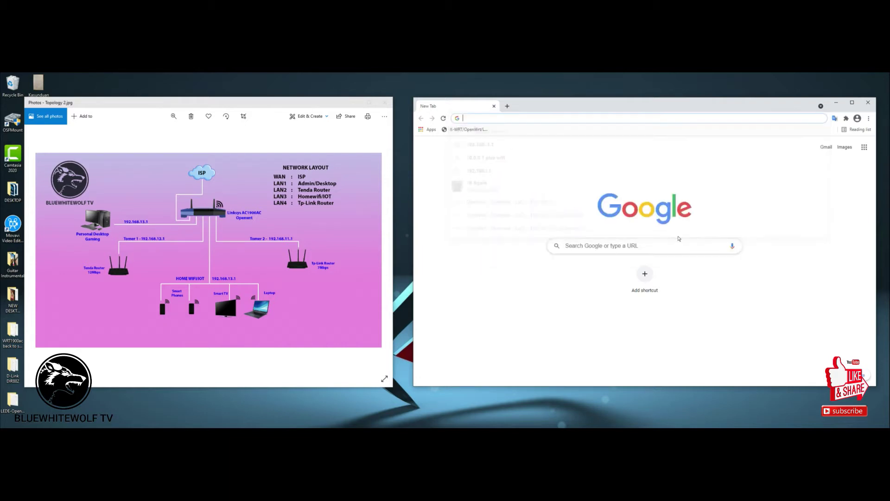
type("192")
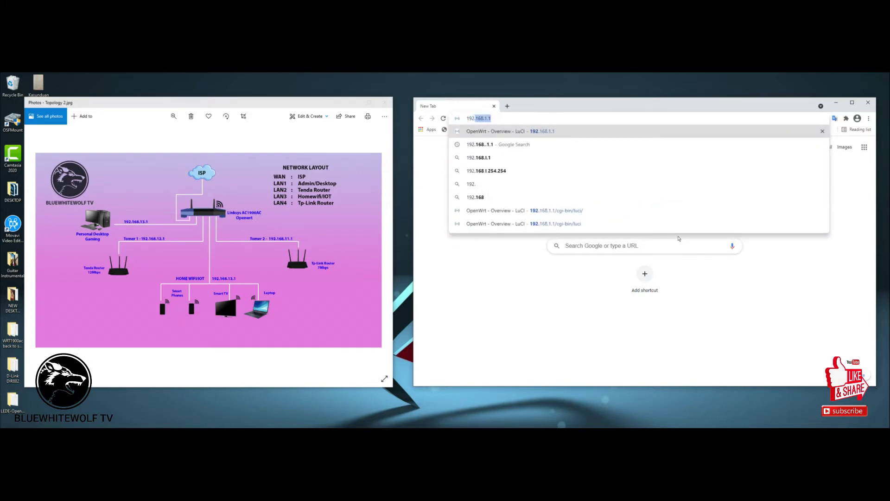
key("BackSpace")
key("BackSpace")
key("BackSpace")
key("BackSpace")
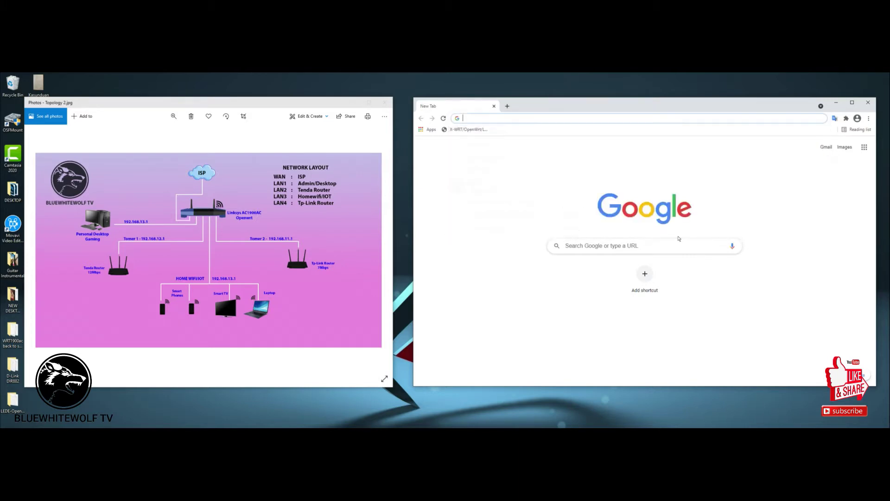
type("192.168")
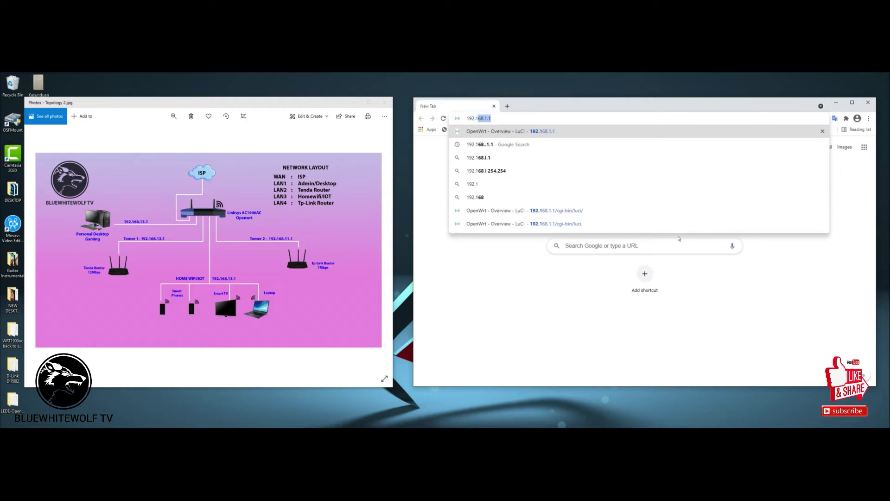
type(".1.1")
key("Return")
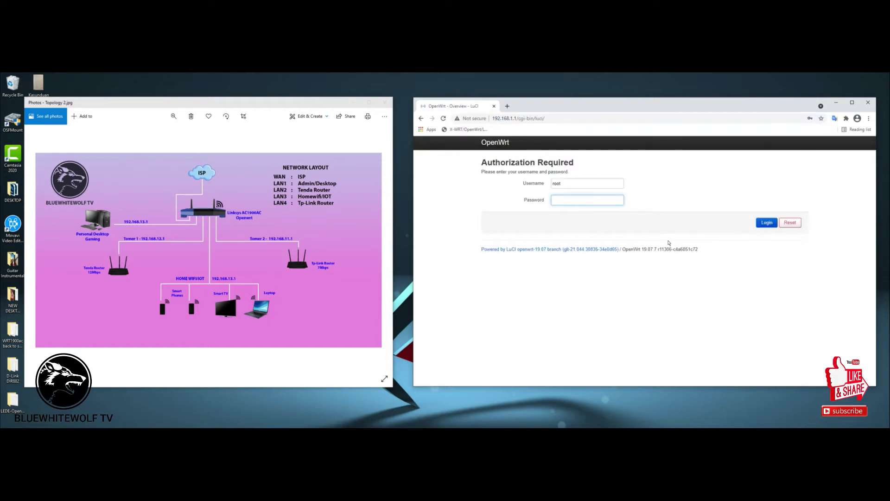
type("***")
key("Return")
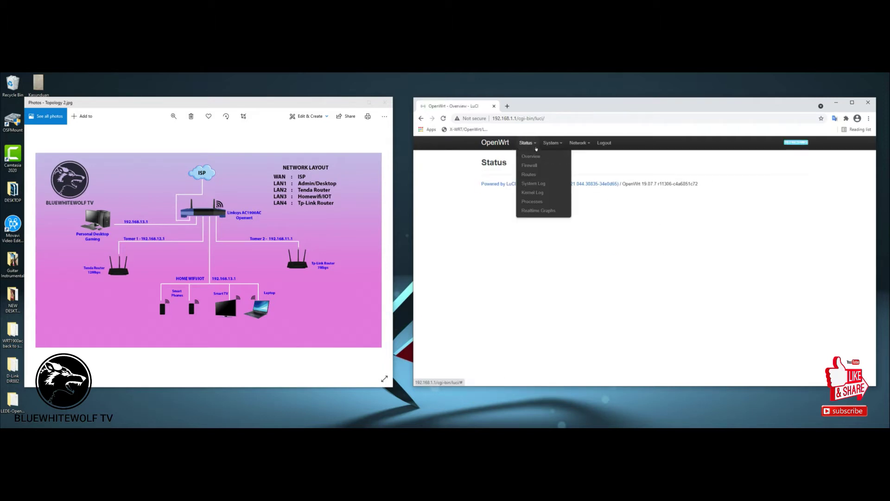
Go to System > Software in a maximized browser and update the opkg package lists.
left_click(551, 157)
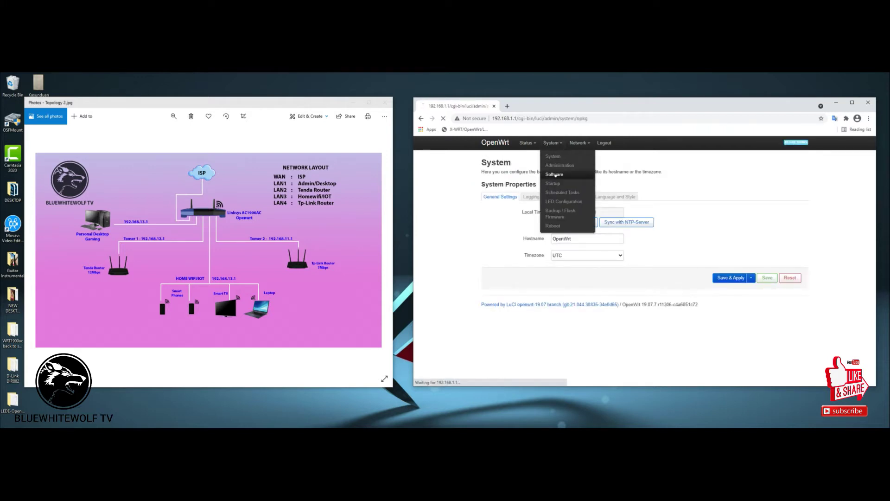
left_click(554, 174)
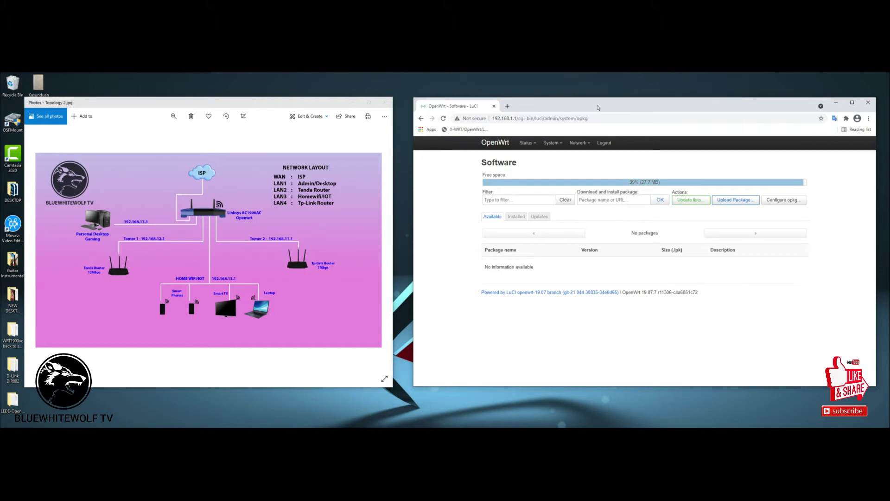
left_click(852, 102)
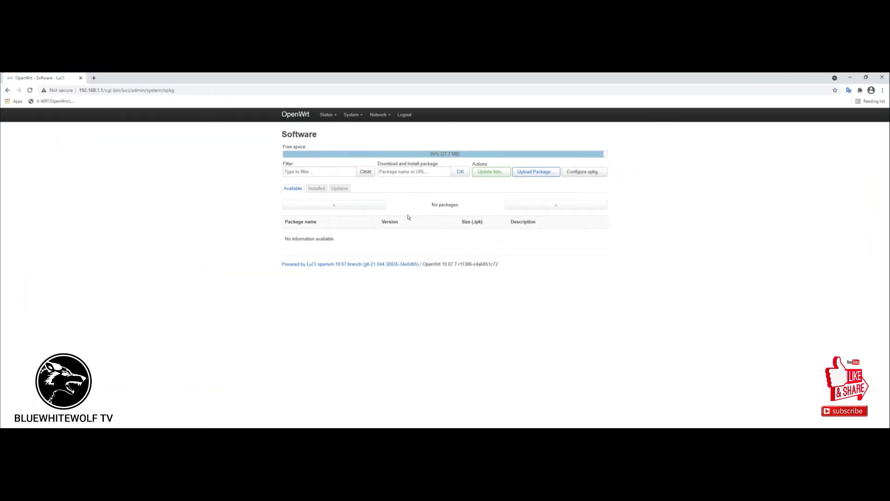
left_click(490, 172)
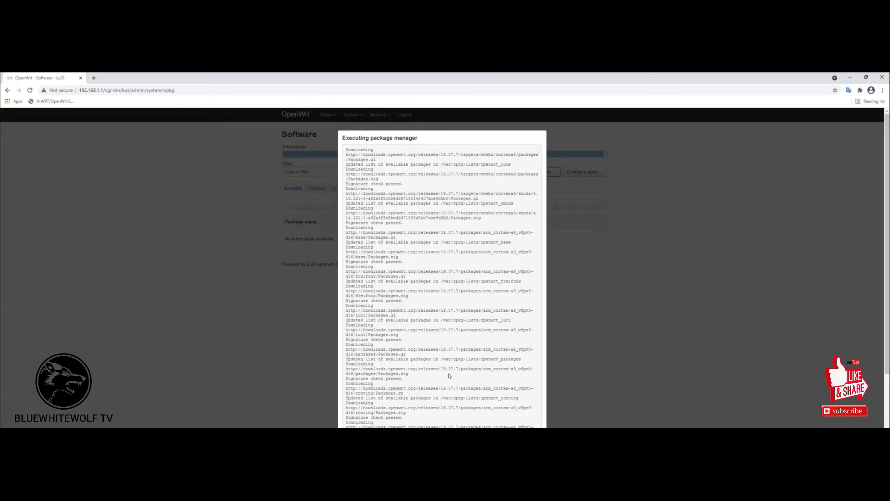
scroll(464, 390, "down", 2)
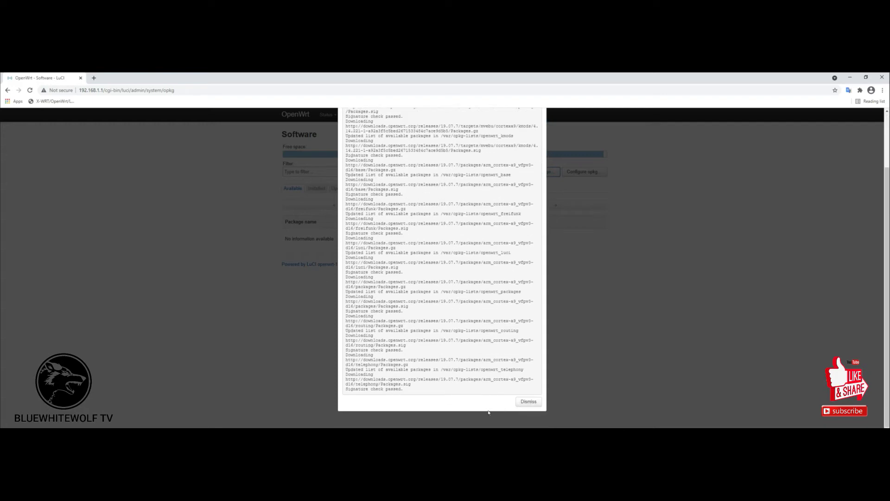
left_click(529, 401)
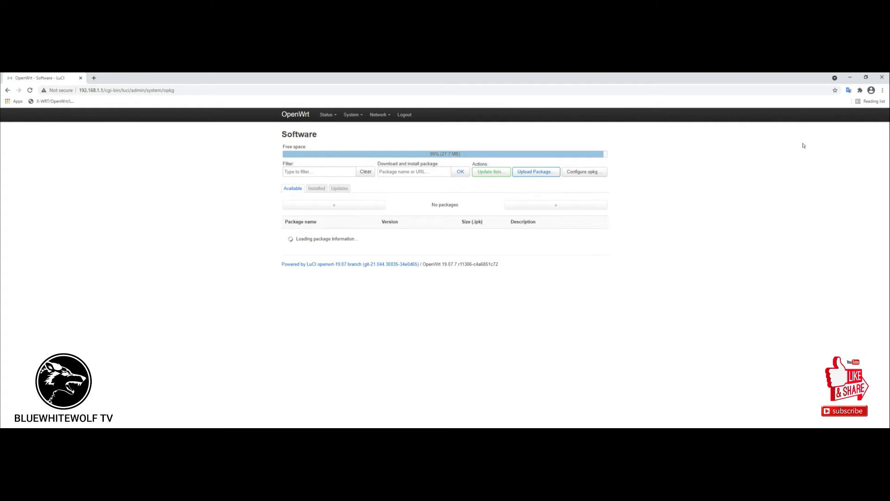
Filter packages by 'sqm' and install luci-app-sqm together with sqm-scripts.
left_click(327, 170)
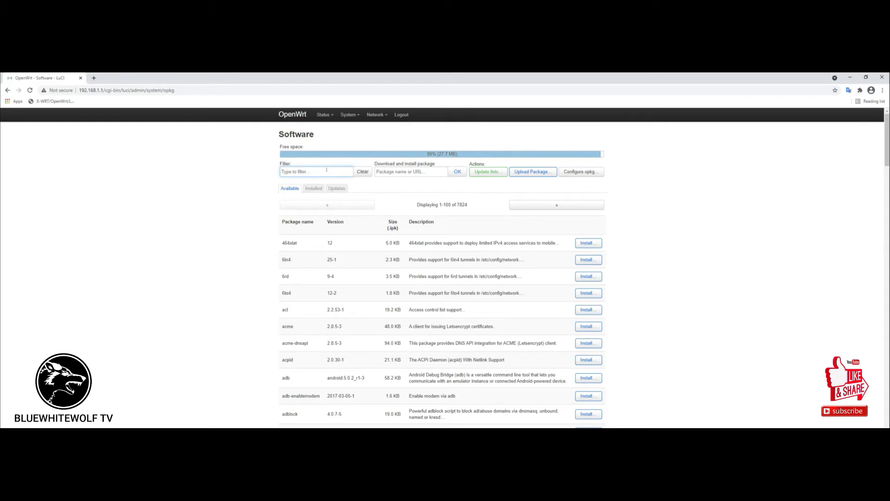
type("sqm")
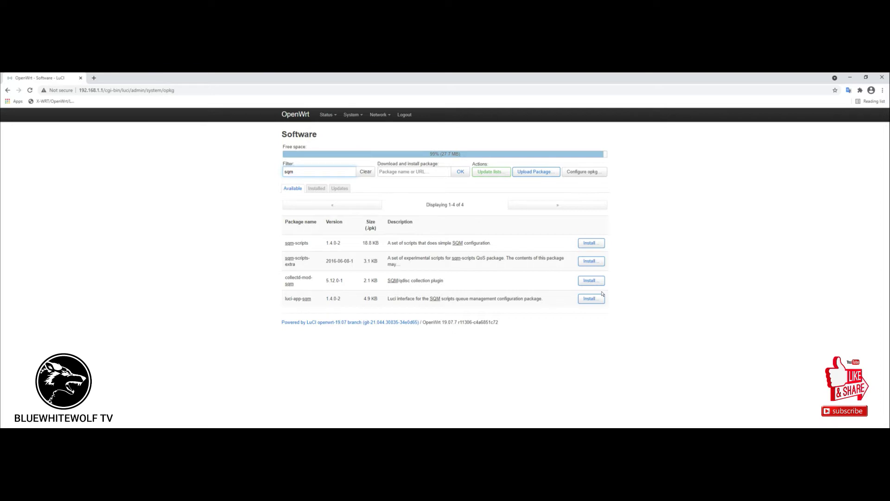
left_click(586, 299)
scroll(515, 323, "down", 5)
left_click(529, 404)
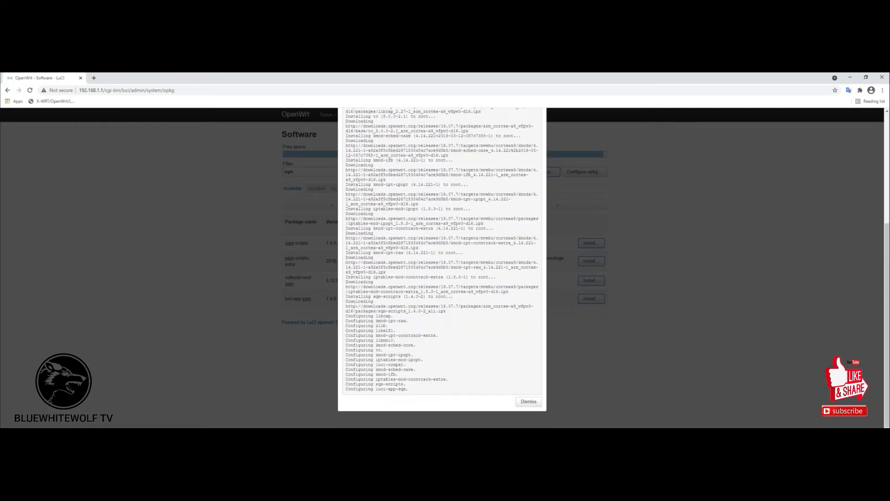
left_click(528, 402)
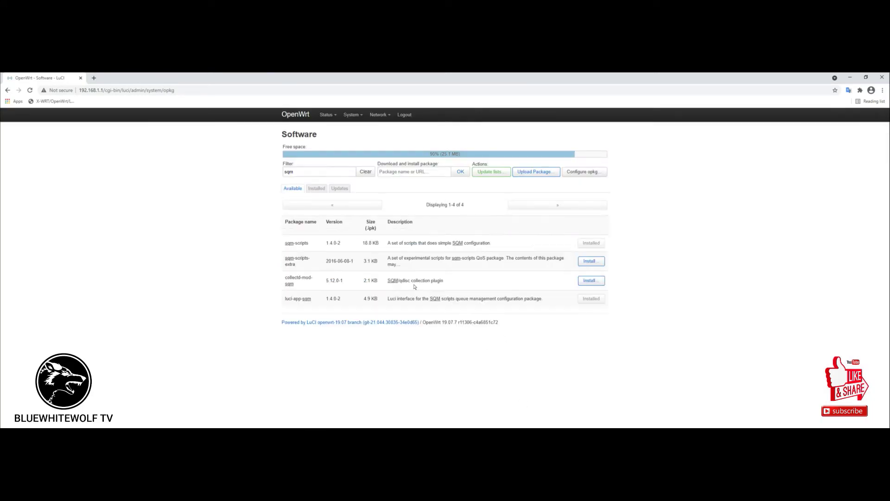
Replace the package filter text with 'libustream'.
left_click_drag(332, 173, 237, 177)
type("lid")
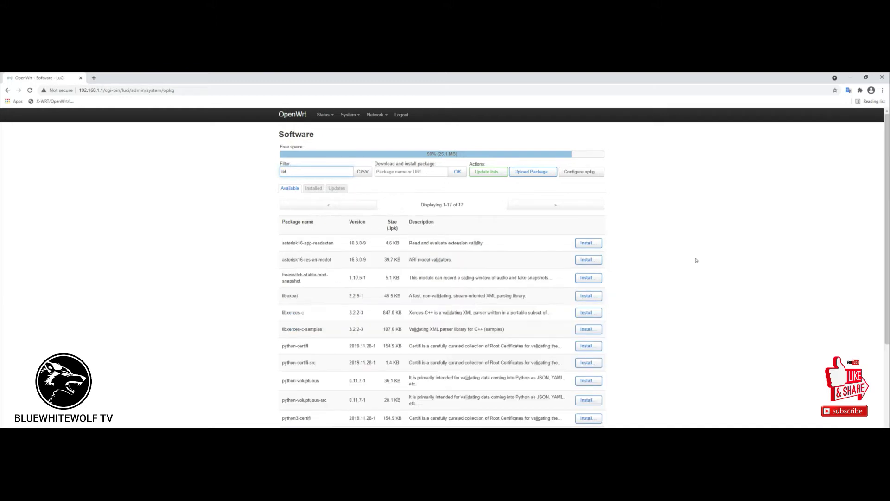
key("BackSpace")
type("bu")
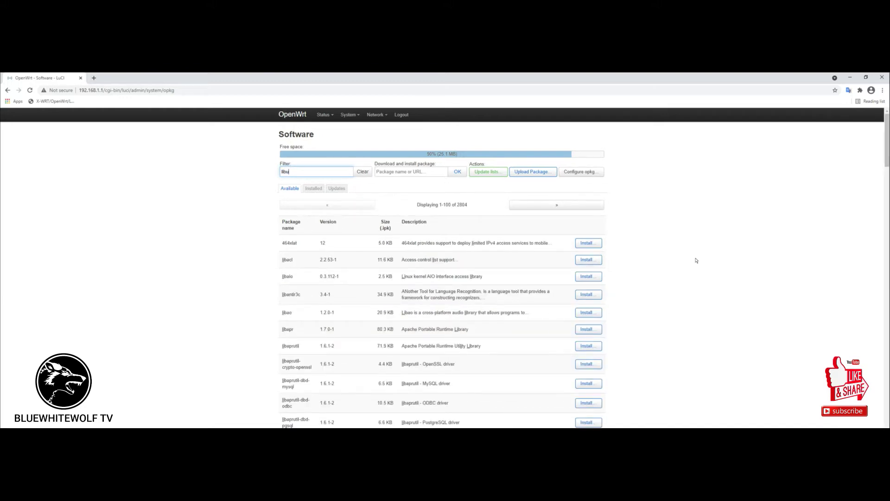
type("strw")
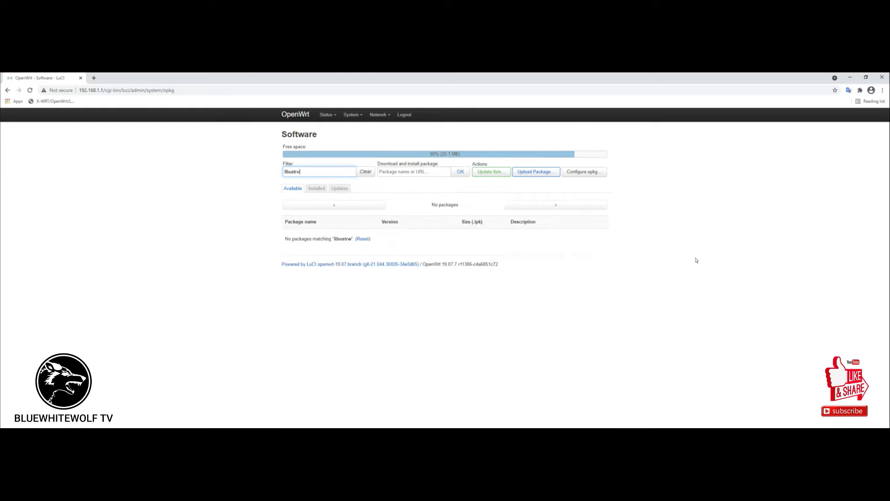
key("BackSpace")
type("eam")
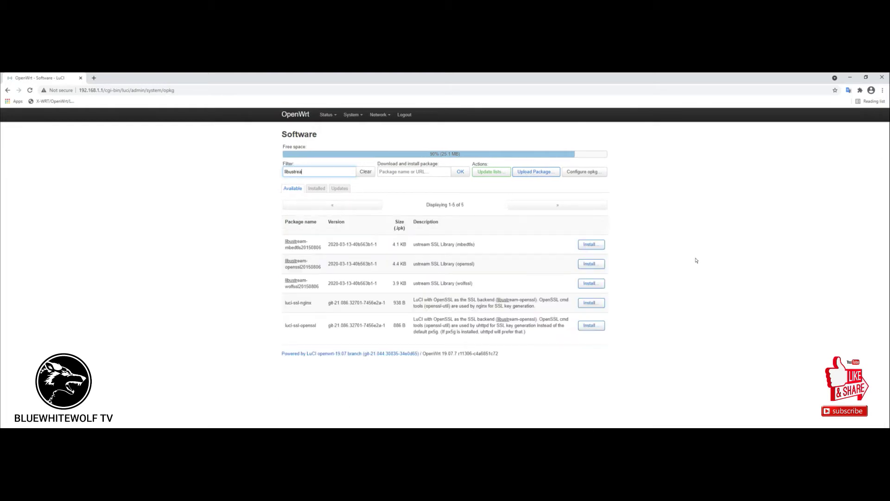
key("ctrl+a")
Install libustream-openssl20150806 with the Overwrite files option enabled.
left_click(591, 264)
left_click(383, 215)
left_click(530, 215)
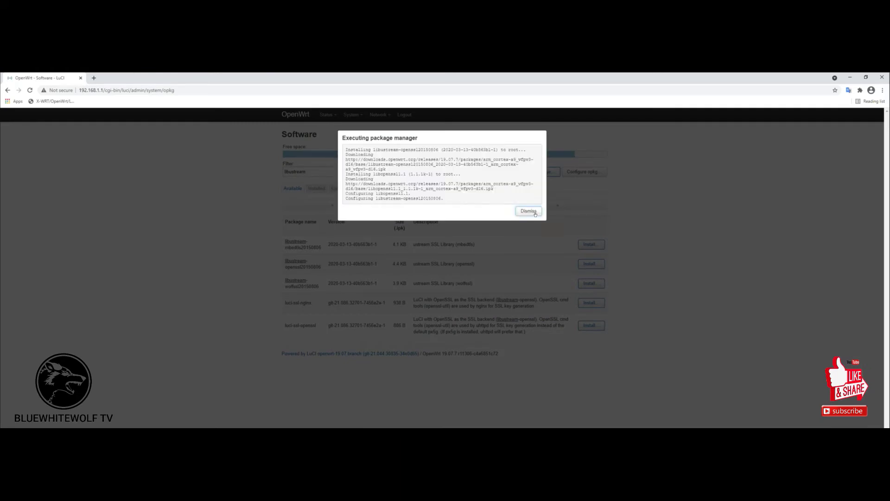
left_click(534, 212)
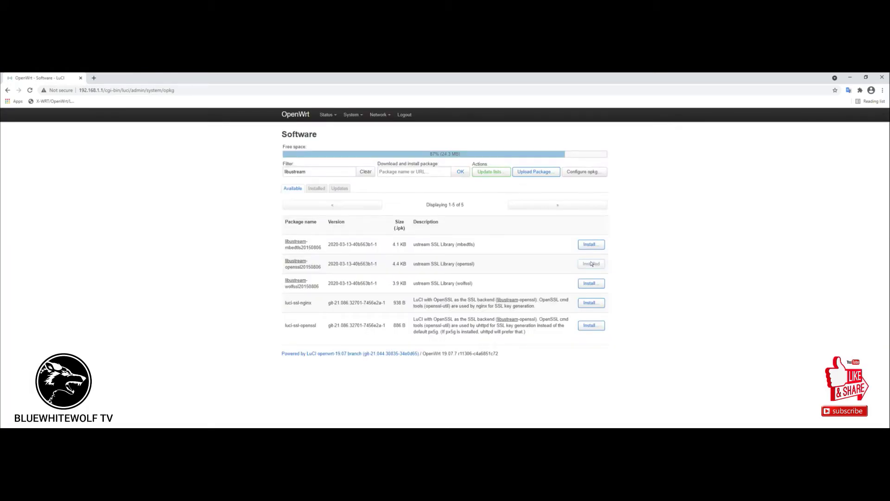
left_click(338, 172)
Filter packages by 'adblock' and install luci-app-adblock along with adblock.
key("BackSpace")
key("BackSpace")
key("BackSpace")
key("BackSpace")
key("BackSpace")
key("BackSpace")
key("BackSpace")
key("BackSpace")
key("BackSpace")
key("BackSpace")
type("adblock")
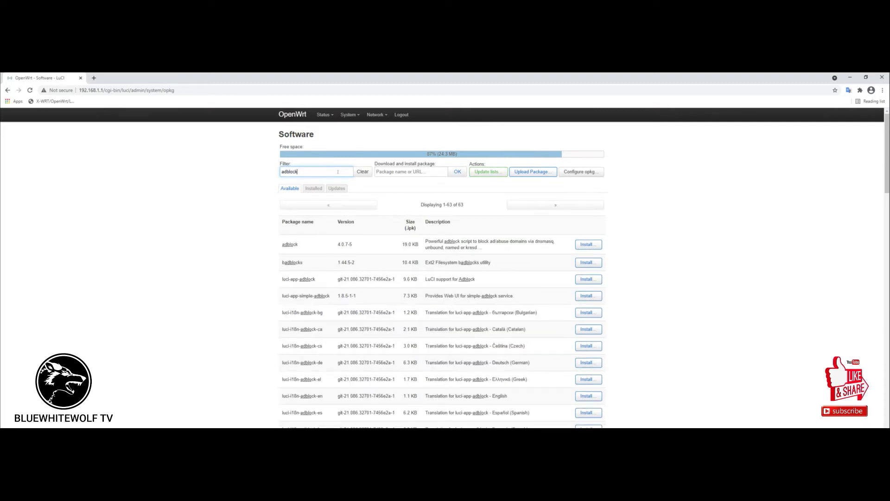
left_click(588, 279)
left_click(532, 307)
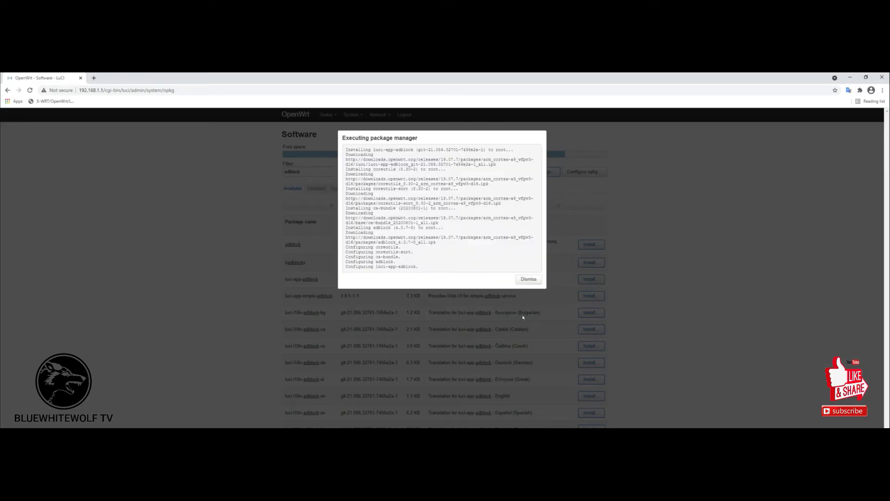
left_click(525, 278)
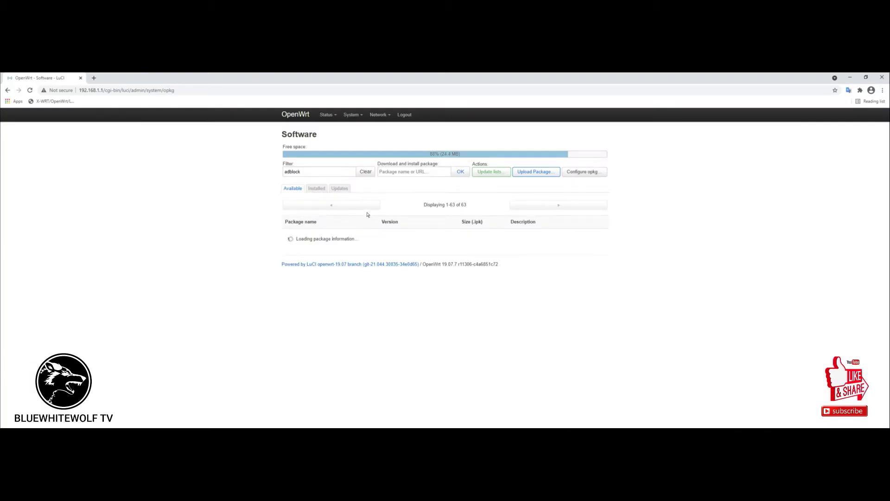
Log out of the router admin.
scroll(462, 247, "down", 5)
scroll(463, 241, "up", 5)
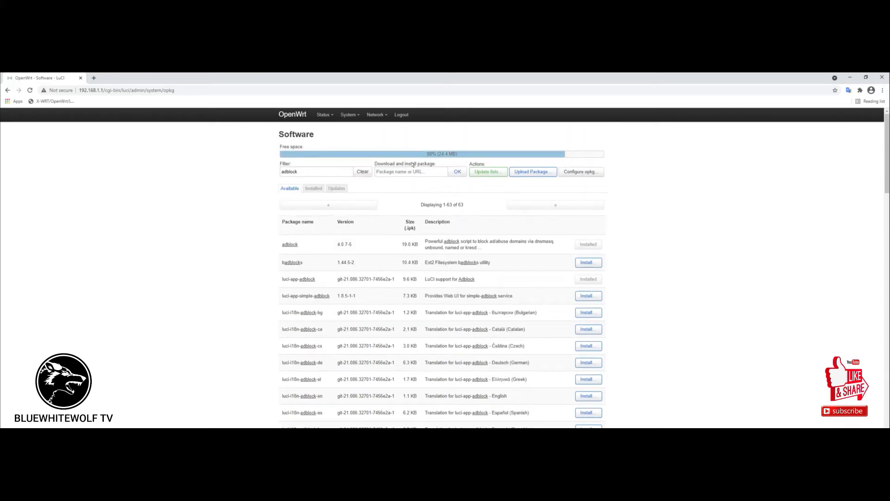
left_click(401, 115)
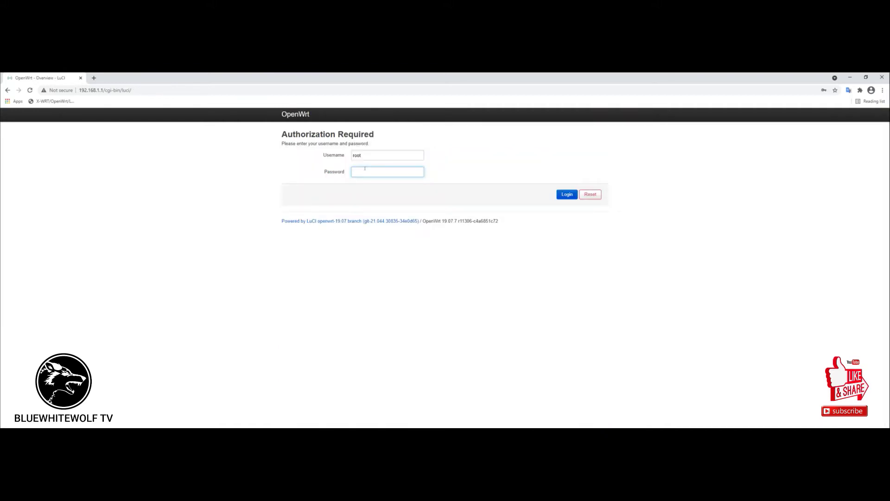
Log back in as root and open the Status overview.
type("adm")
key("Return")
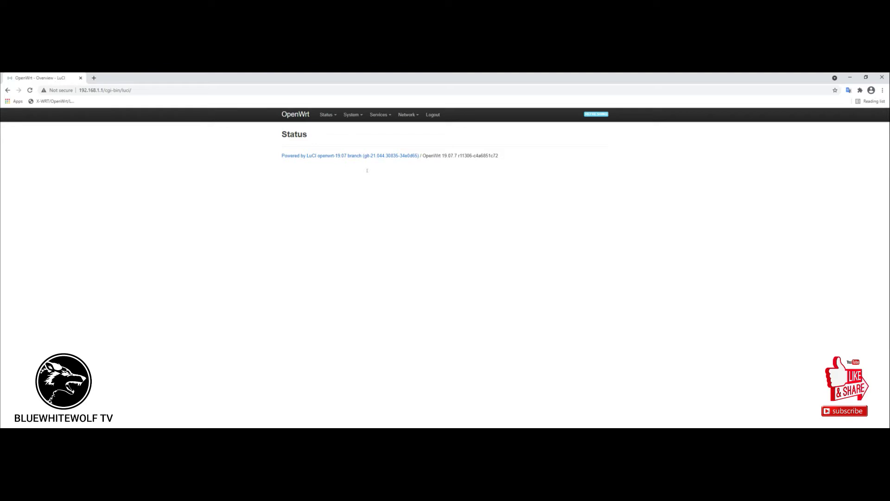
left_click(329, 127)
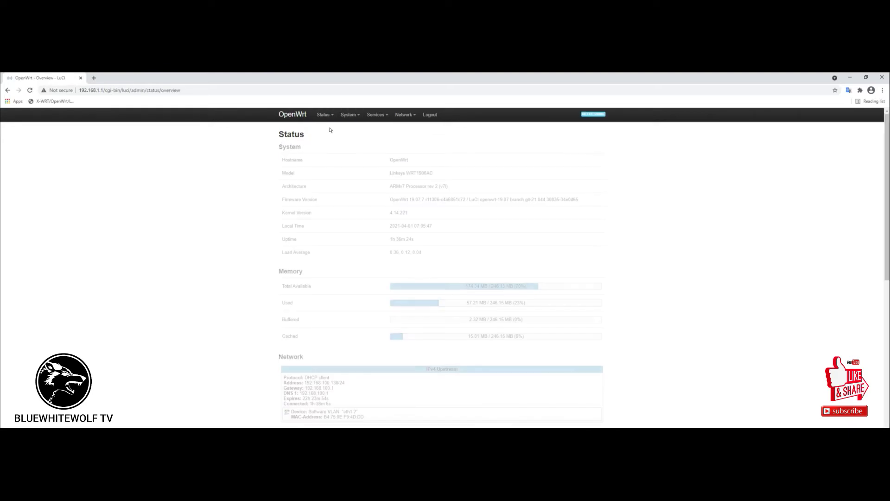
Look over the Network > SQM QoS page, then move on to Network > Switch.
mouse_move(357, 115)
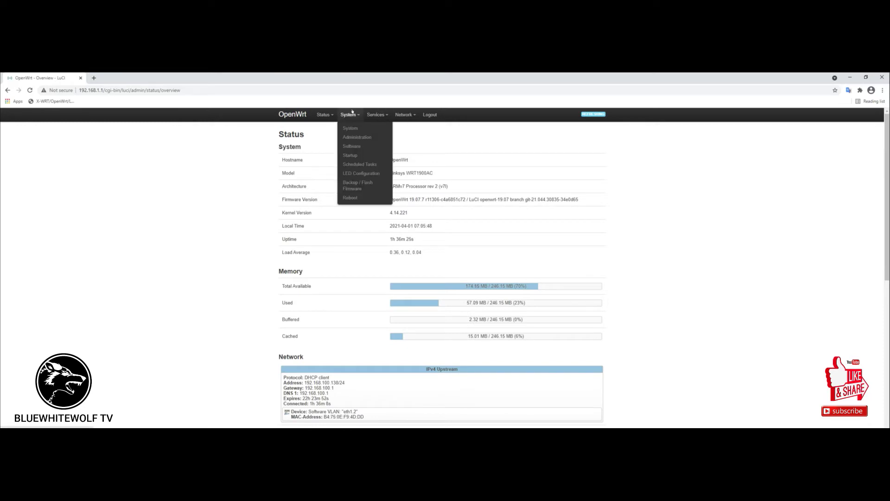
mouse_move(403, 113)
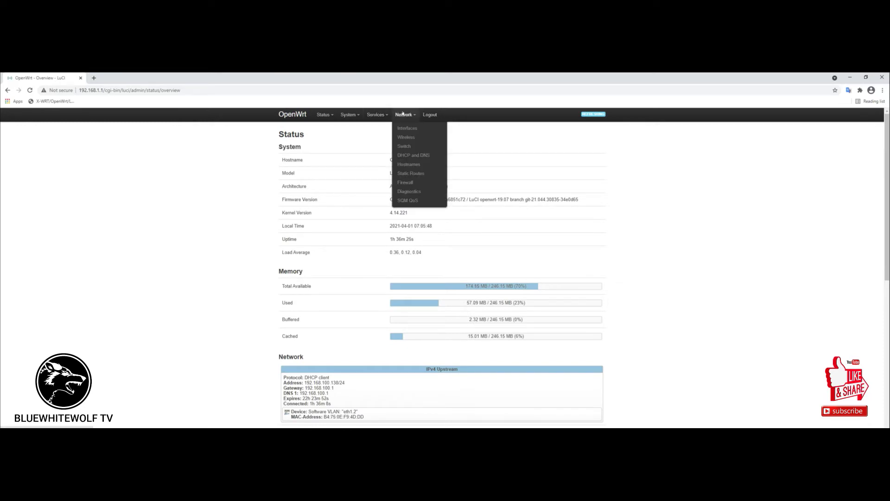
left_click(408, 201)
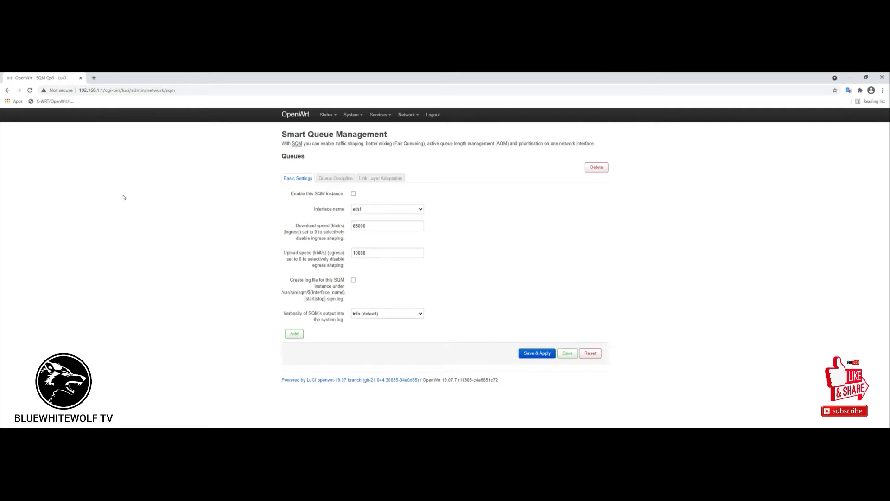
mouse_move(418, 121)
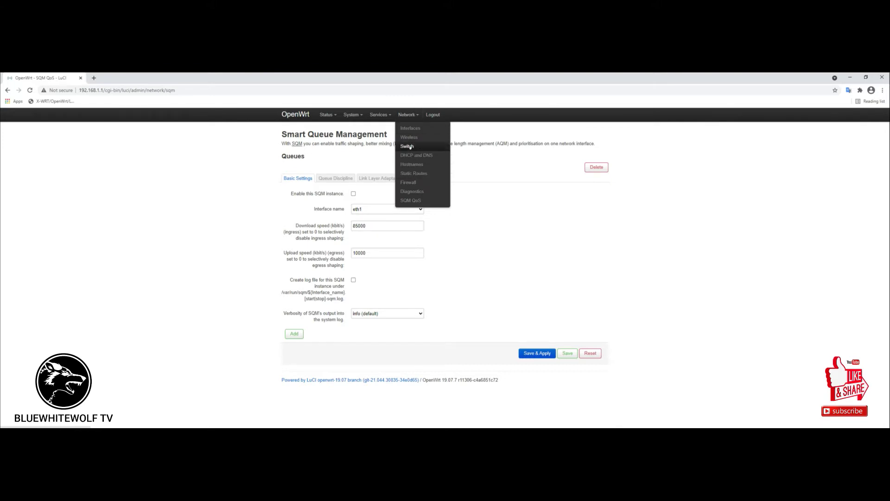
left_click(410, 147)
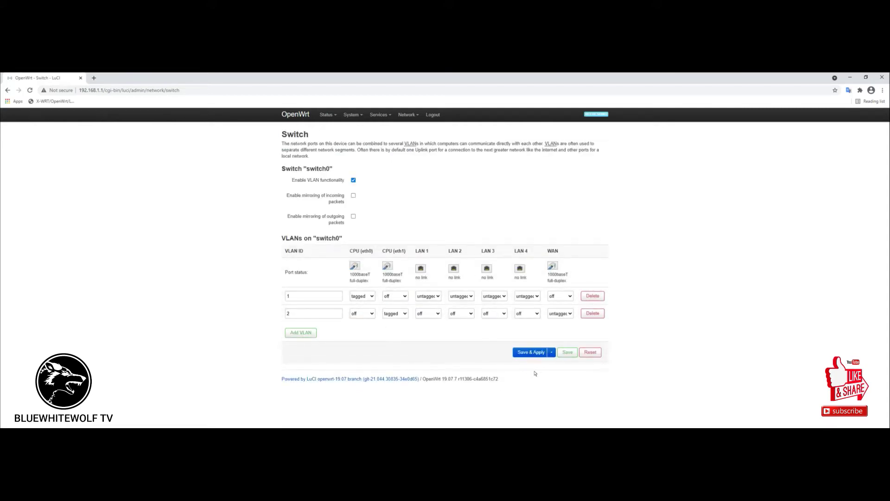
Add a third VLAN row (ID 3) to the switch0 table.
left_click(301, 332)
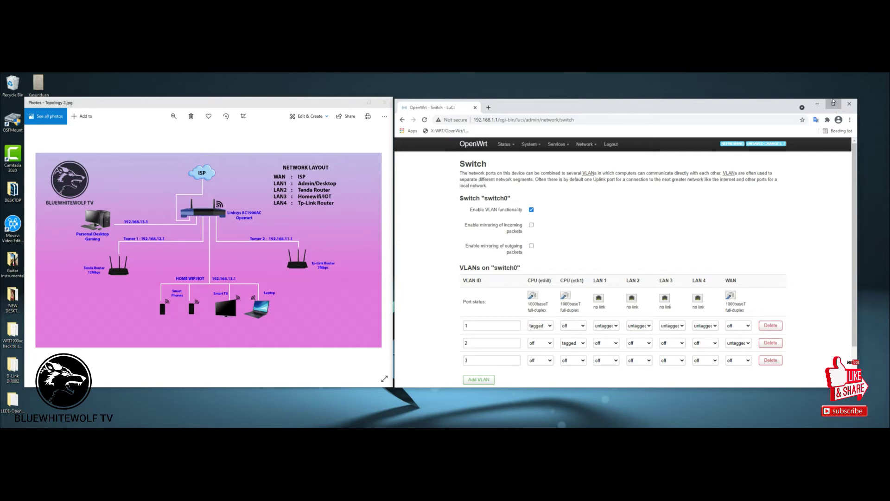
left_click(833, 103)
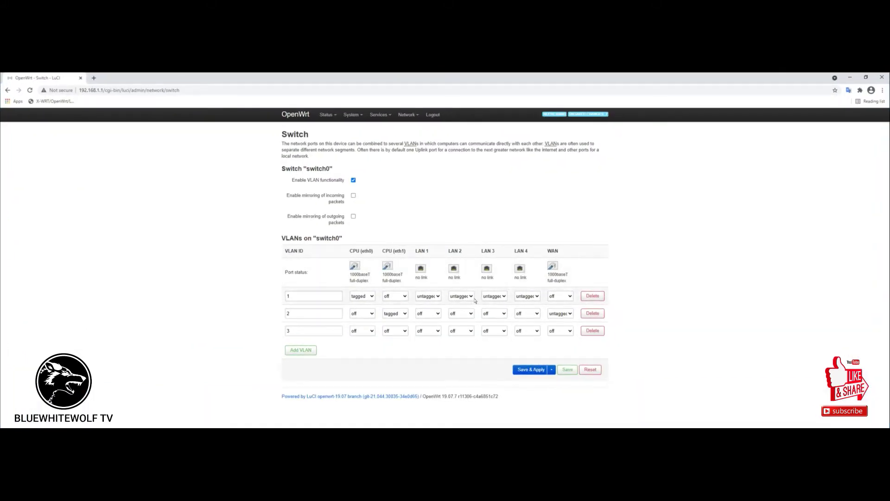
Make the new row VLAN 11 with CPU eth0 tagged, LAN 1 untagged, and LAN 1 off VLAN 1.
left_click(324, 331)
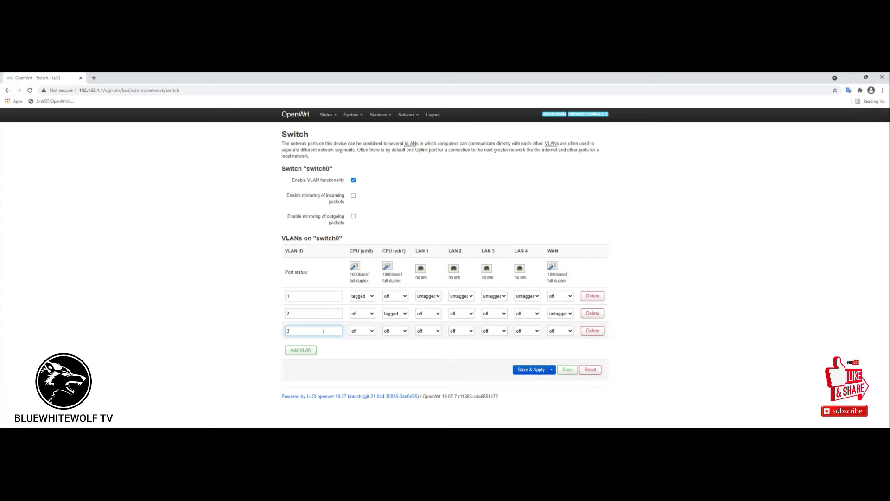
key("BackSpace")
type("11")
left_click(372, 331)
left_click(359, 350)
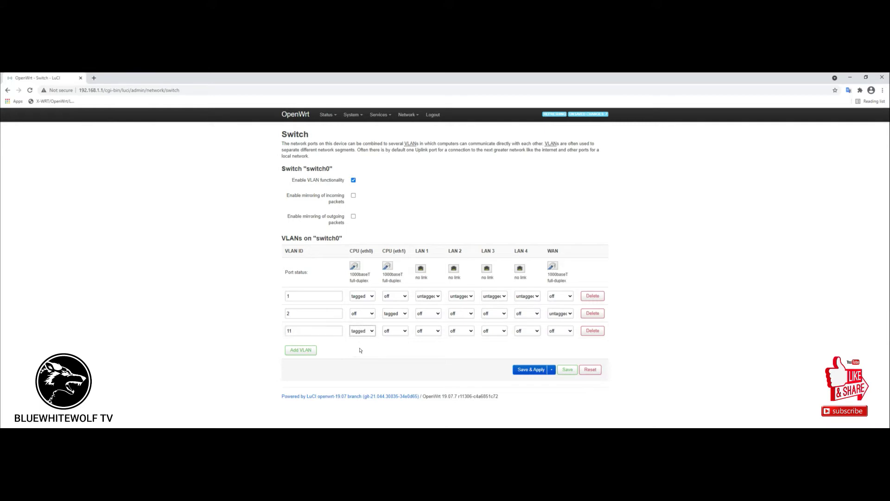
left_click(436, 331)
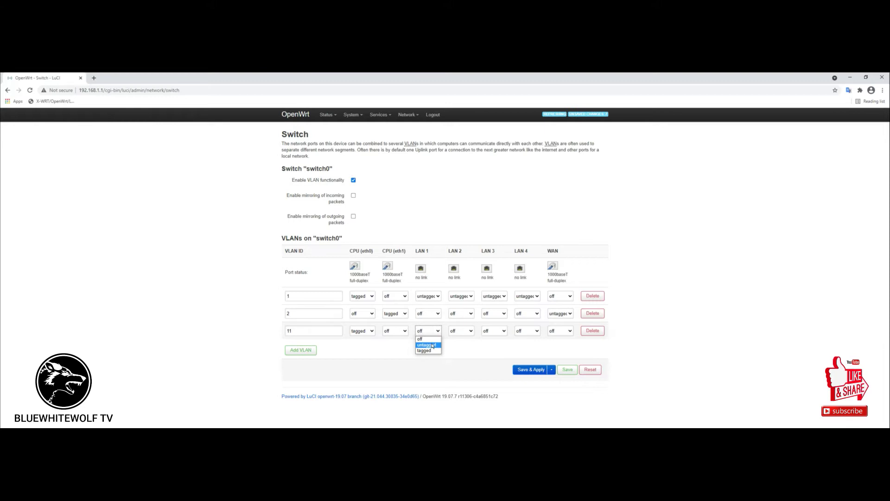
left_click(432, 346)
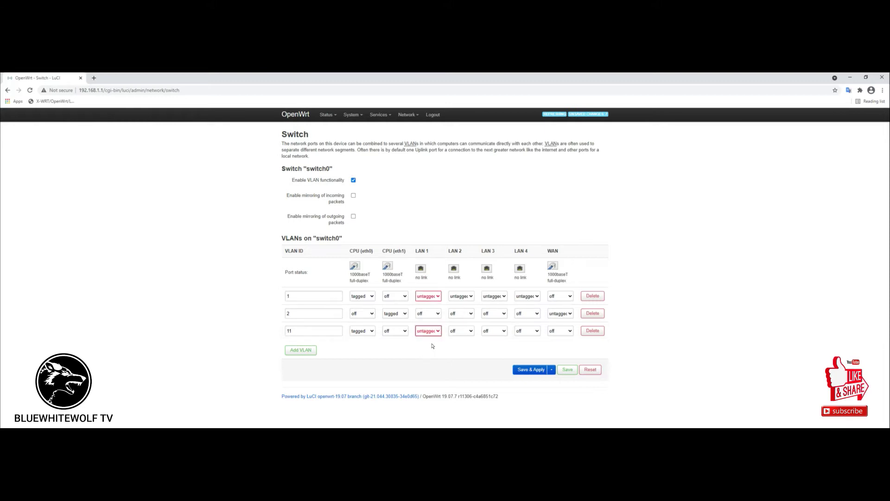
left_click(427, 296)
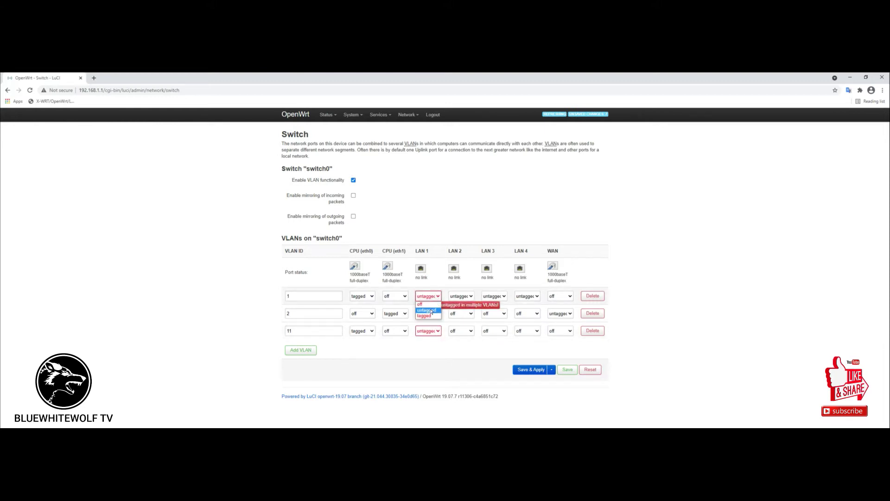
left_click(426, 305)
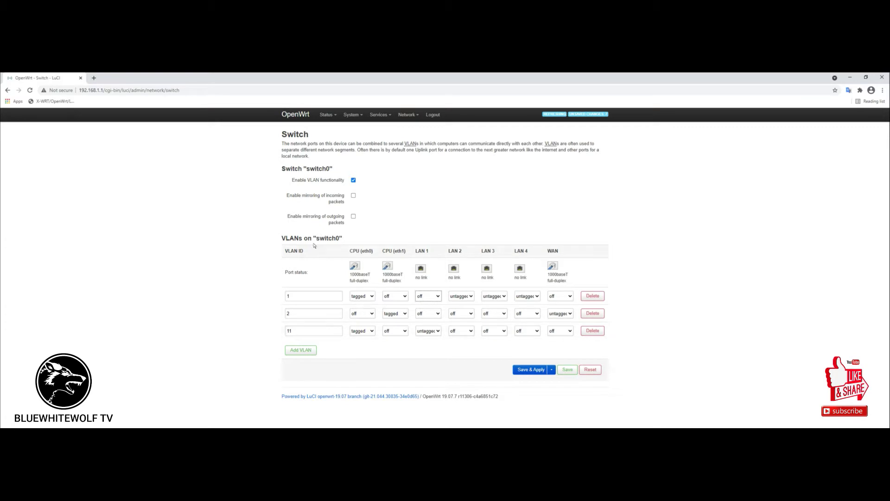
key("alt+Tab")
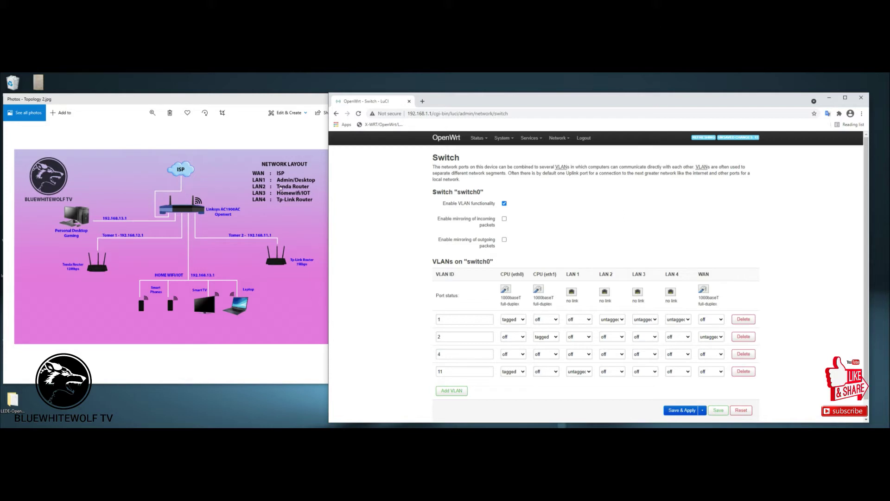
Change VLAN 4 to VLAN 22: CPU eth0 tagged, LAN 2 untagged, LAN 2 off VLAN 1.
double_click(441, 355)
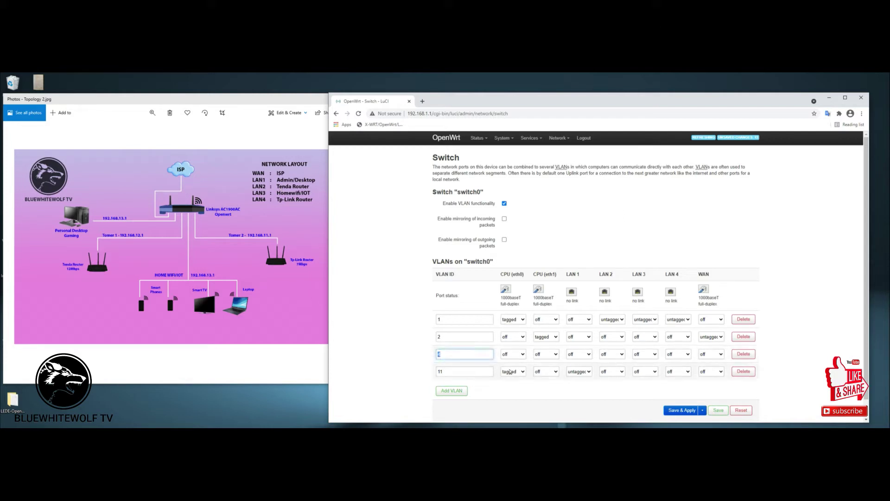
type("22")
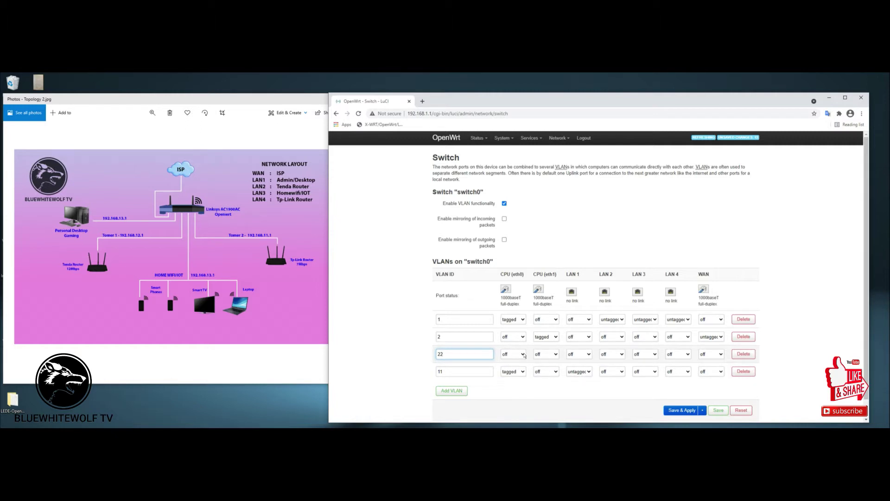
left_click(524, 355)
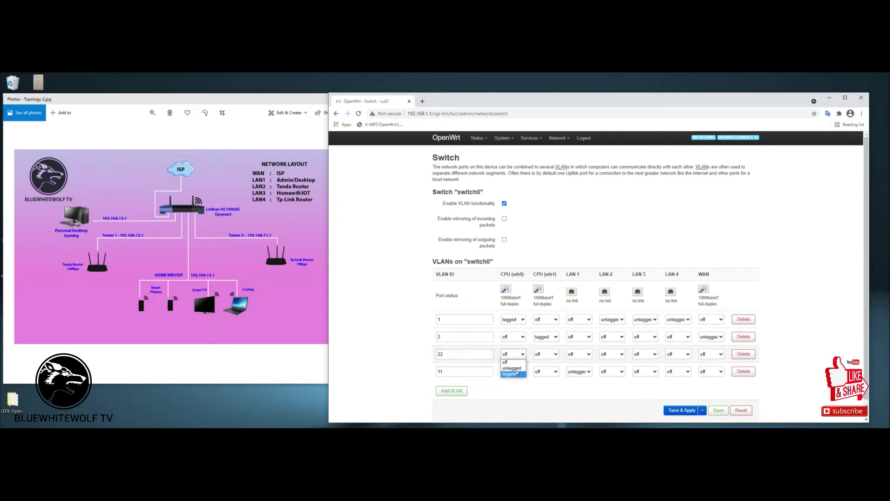
left_click(514, 374)
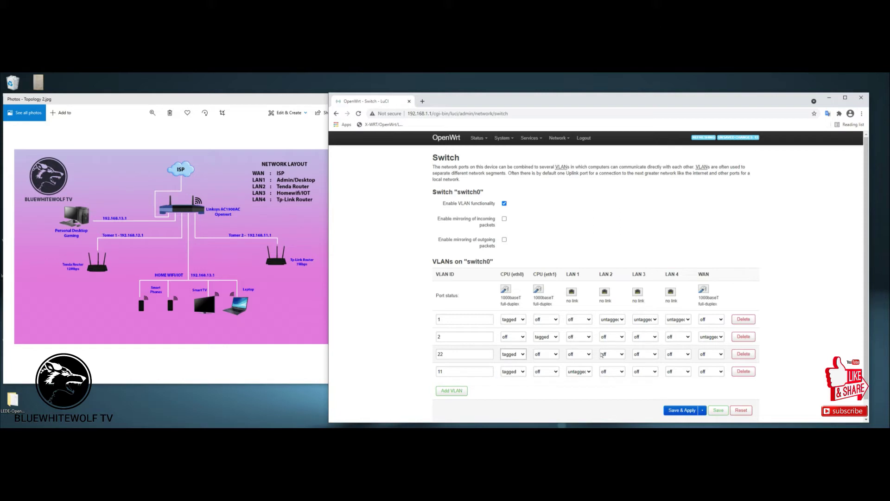
left_click(622, 354)
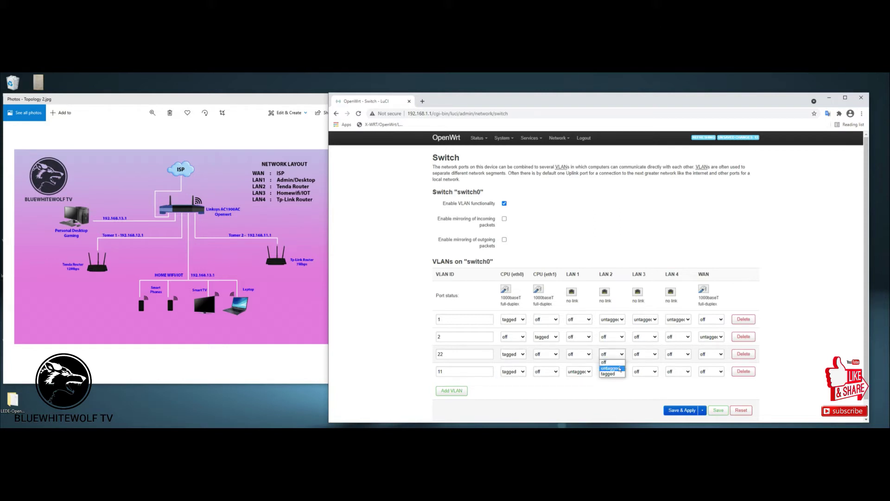
left_click(620, 368)
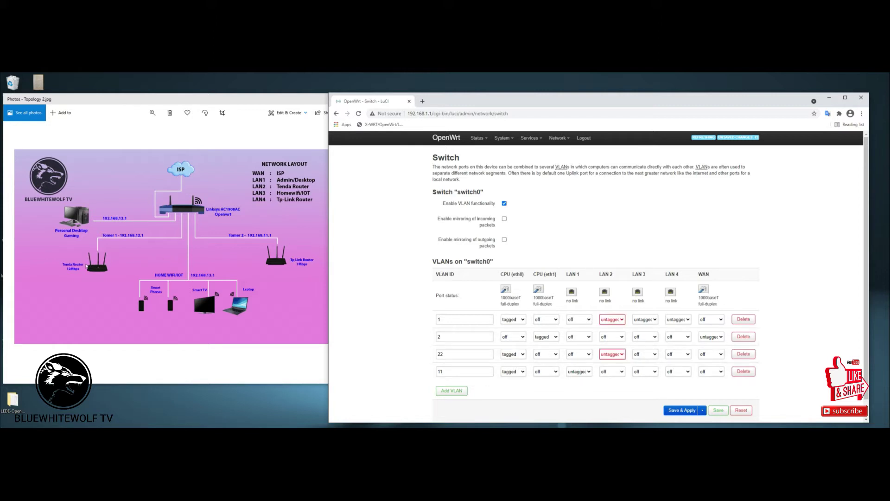
left_click(612, 319)
left_click(610, 327)
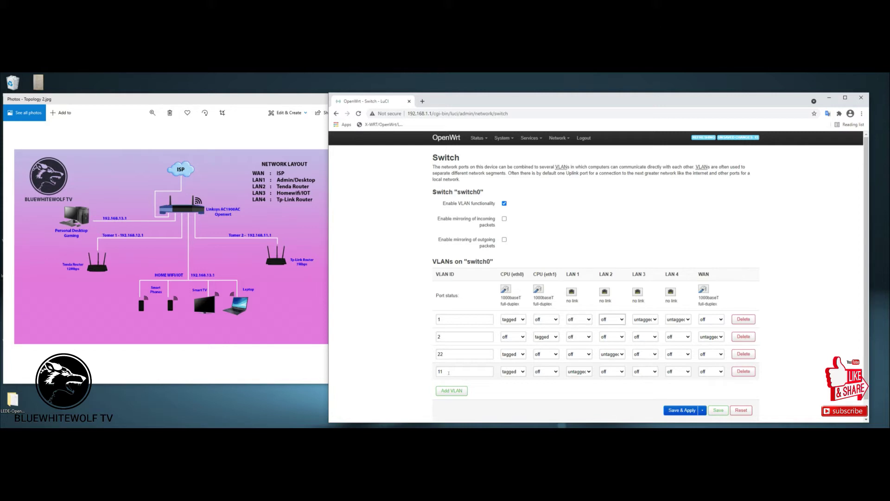
Add VLAN 33 with CPU eth0 tagged and LAN 3 untagged, removing LAN 3 from VLAN 1.
left_click(455, 389)
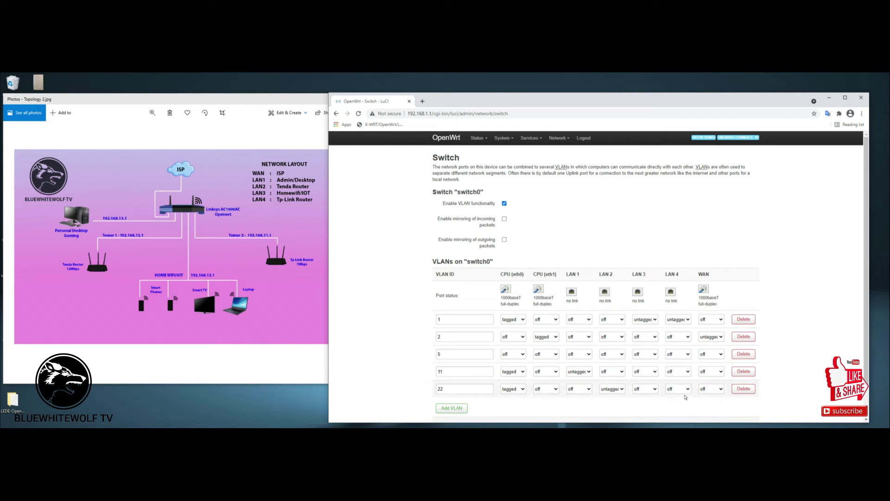
double_click(451, 353)
type("33")
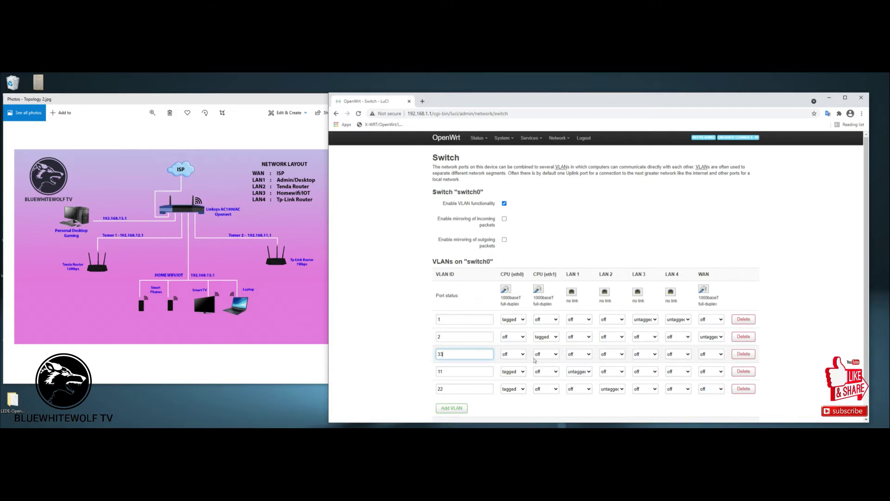
left_click(522, 355)
left_click(512, 373)
left_click(652, 356)
left_click(647, 368)
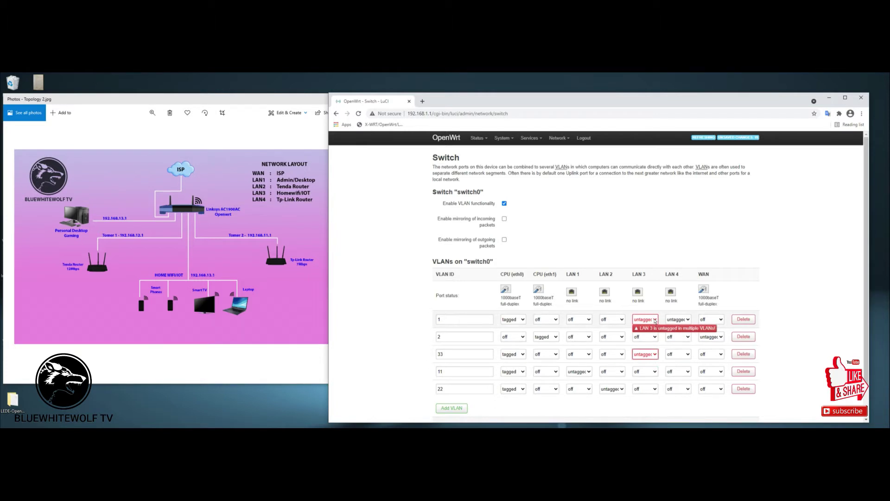
left_click(655, 321)
left_click(638, 327)
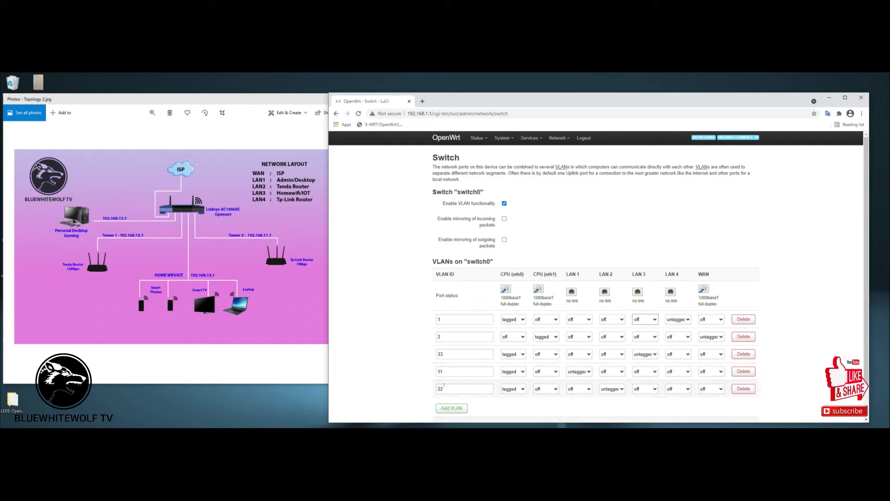
Add VLAN 44 with CPU eth0 tagged and LAN 4 untagged, removing LAN 4 from VLAN 1.
left_click(445, 409)
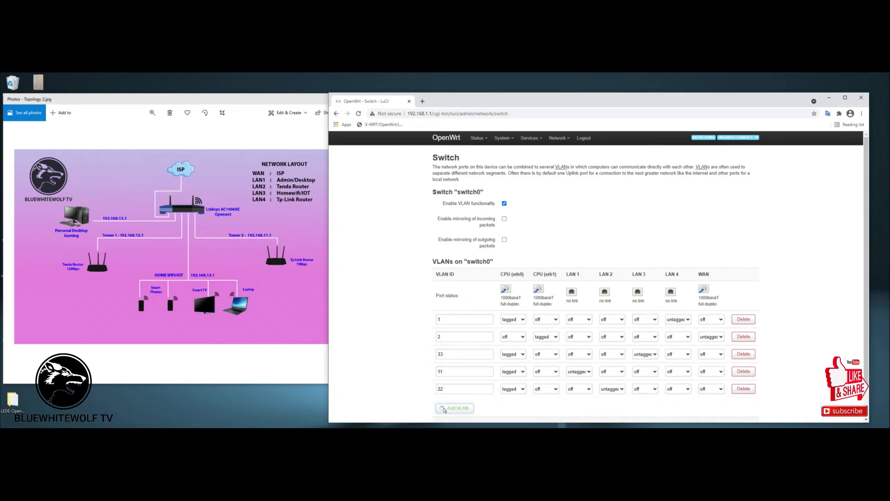
left_click(465, 355)
key("BackSpace")
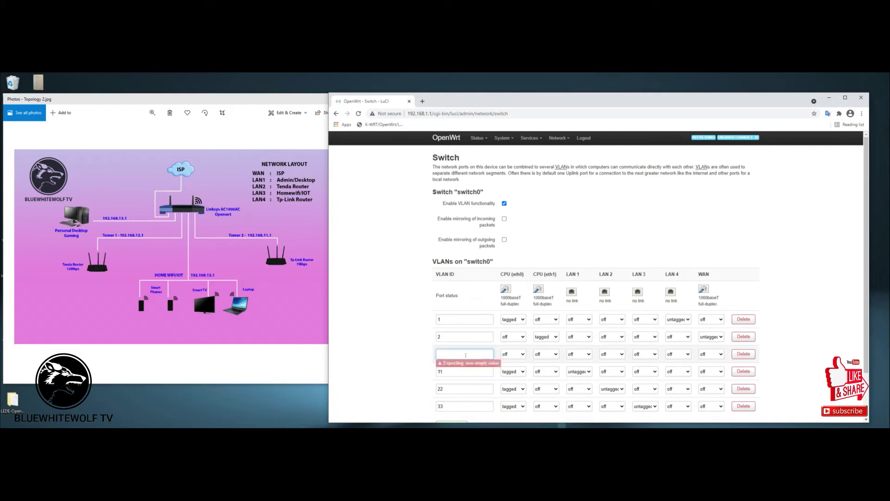
type("44")
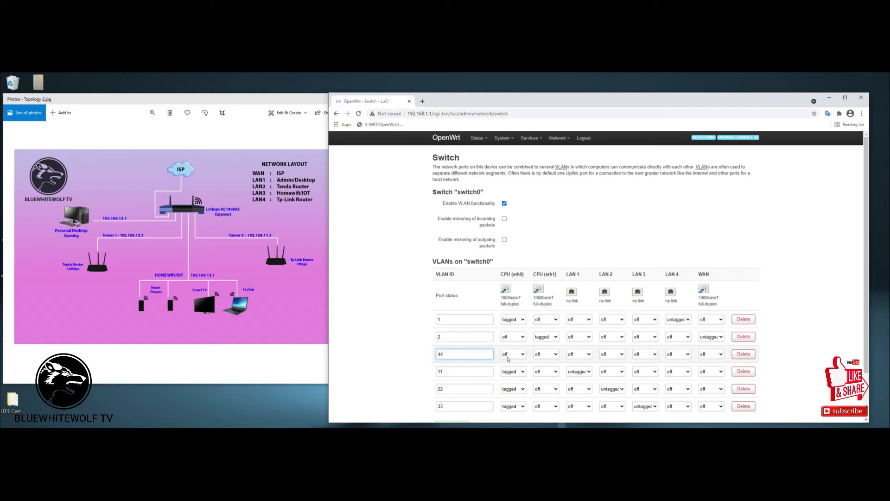
left_click(522, 354)
left_click(513, 375)
left_click(687, 354)
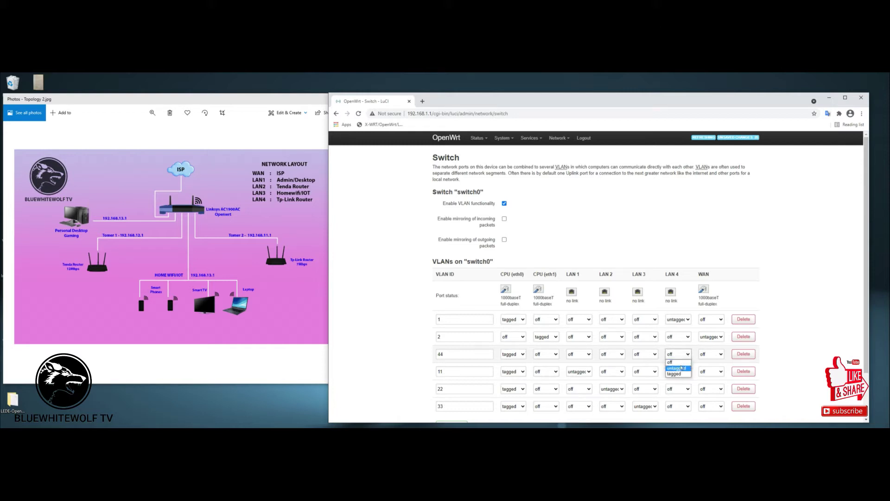
left_click(680, 369)
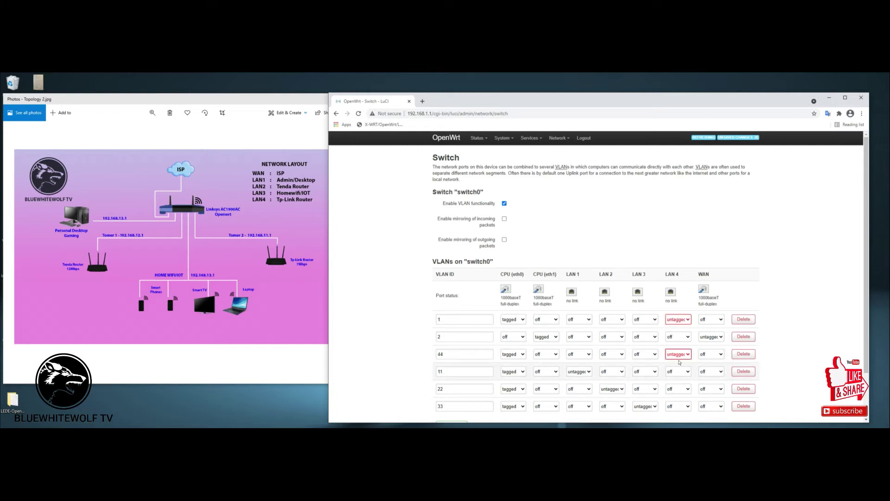
left_click(678, 320)
left_click(679, 327)
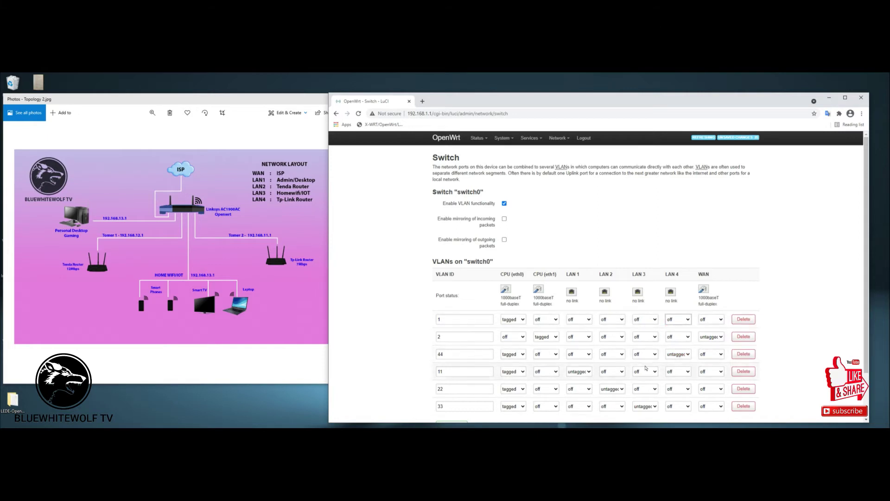
Save and apply the switch changes without rollback checking.
scroll(695, 389, "down", 2)
left_click(703, 391)
left_click(684, 408)
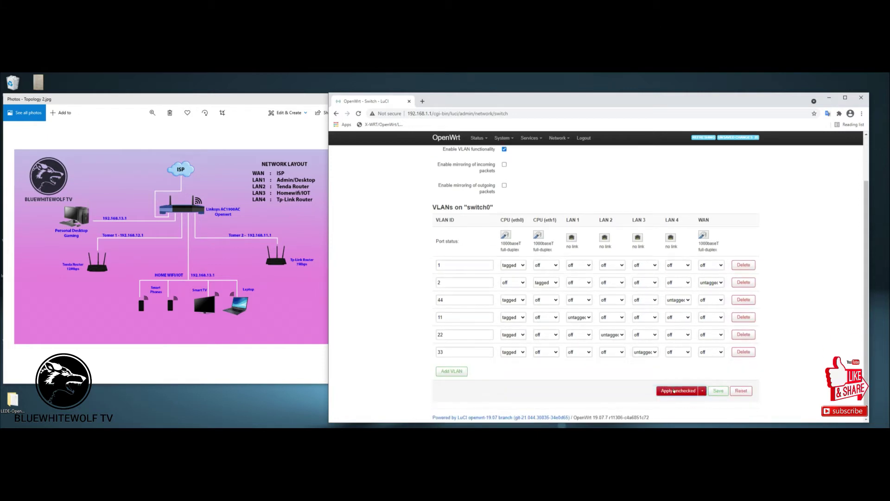
Apply the switch changes unchecked so switch0 lists VLANs 1, 2, 11, 22, 33 and 44.
left_click(686, 393)
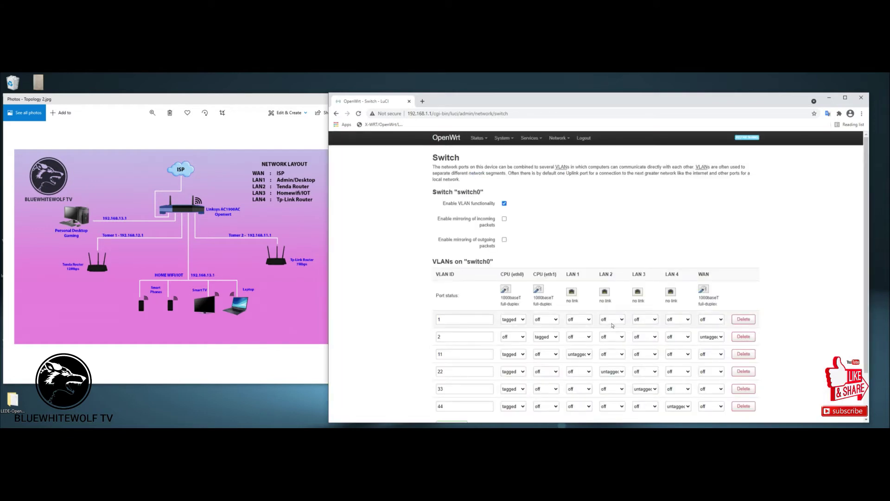
scroll(524, 369, "down", 2)
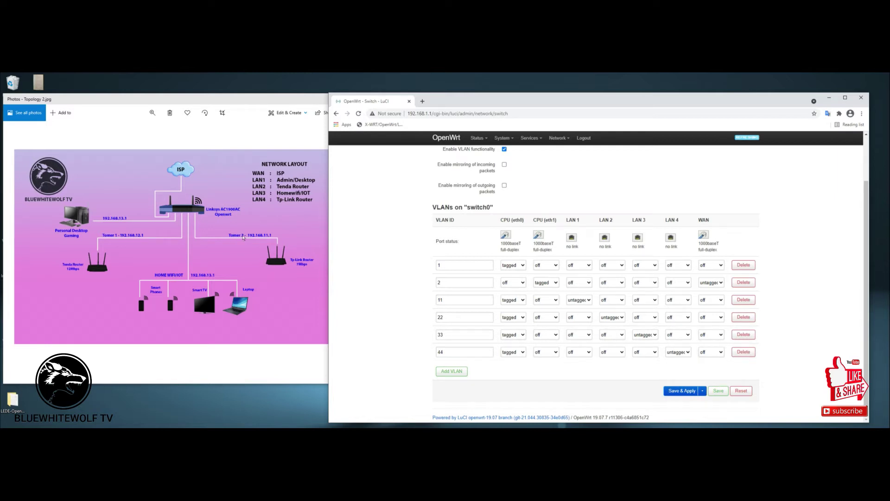
left_click_drag(474, 101, 410, 97)
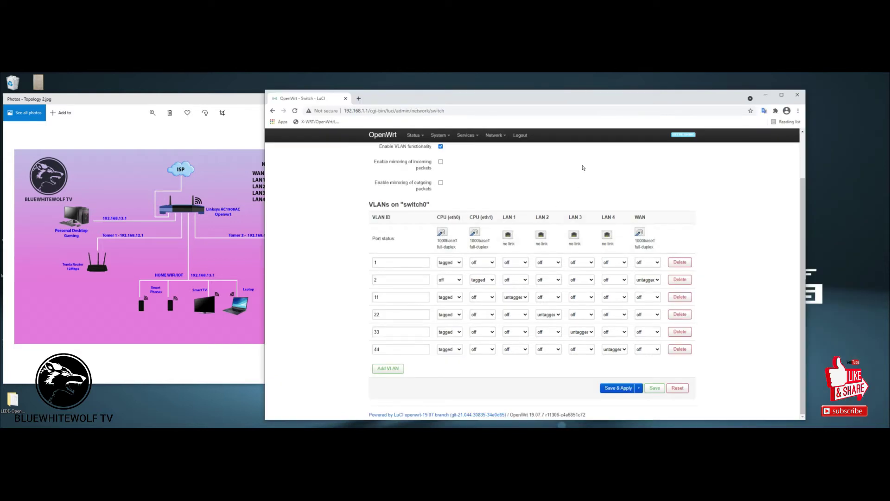
mouse_move(495, 135)
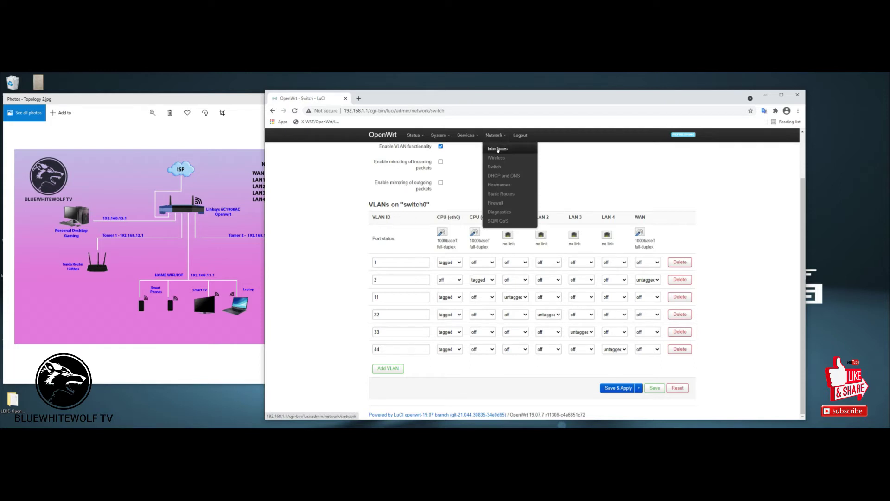
Delete the WAN6 interface under Network > Interfaces and save and apply the removal.
left_click(497, 149)
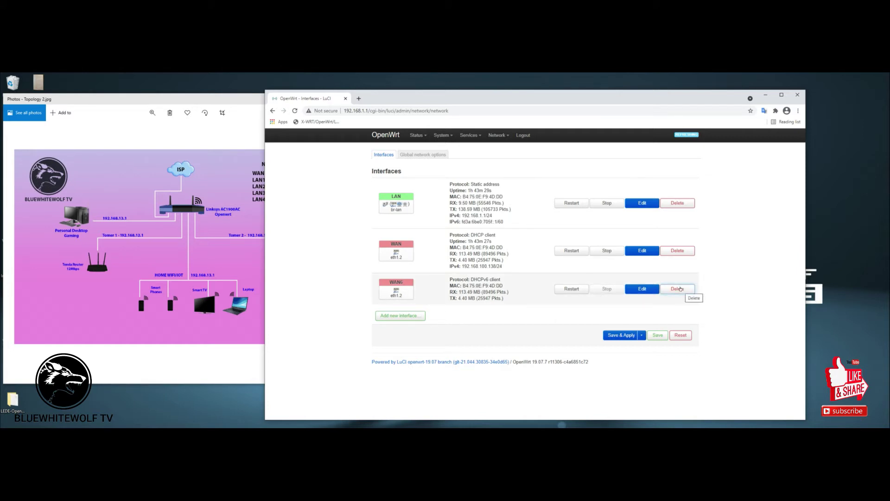
left_click(679, 289)
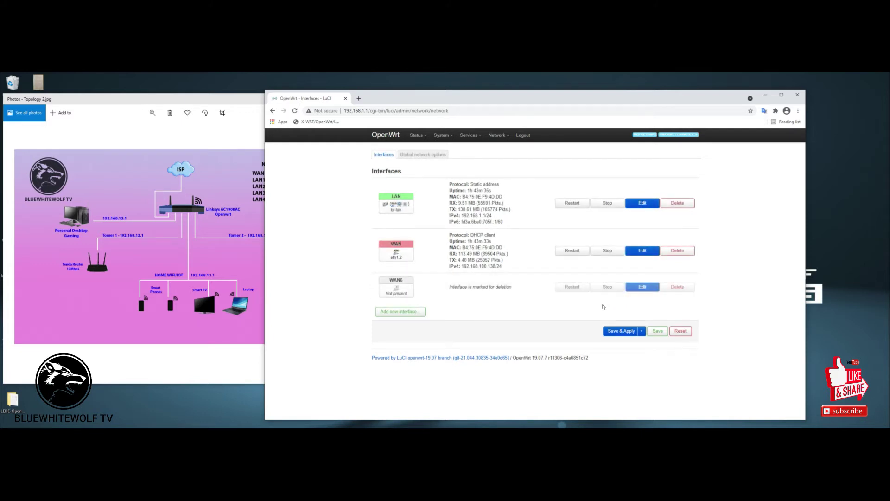
left_click(613, 331)
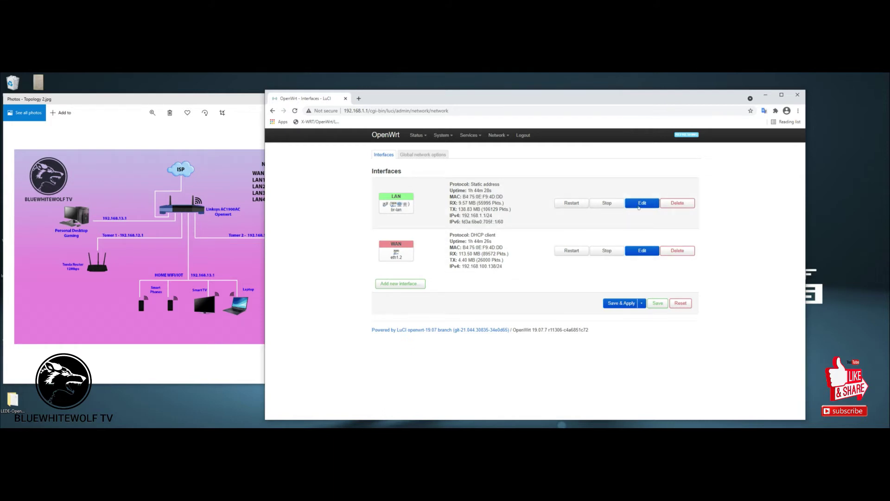
Edit the LAN interface's IPv4 address to 192.168.14.1 and save its settings.
left_click(639, 203)
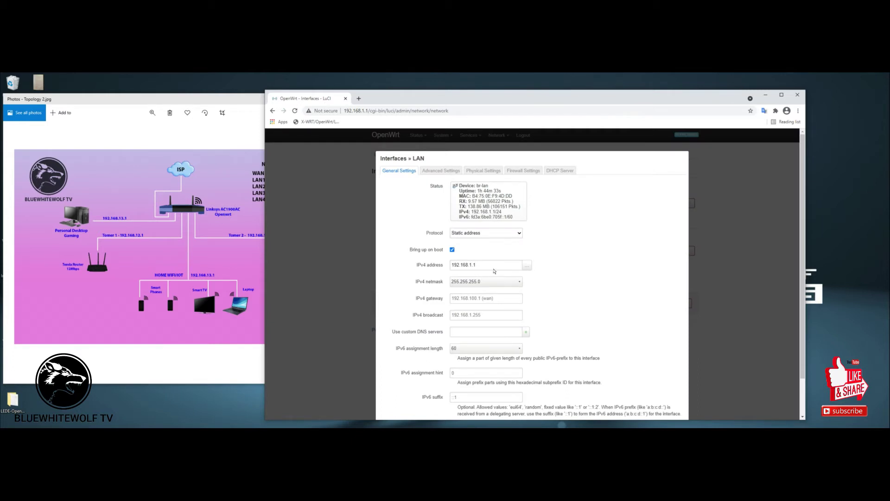
left_click(494, 264)
key("BackSpace")
key("BackSpace")
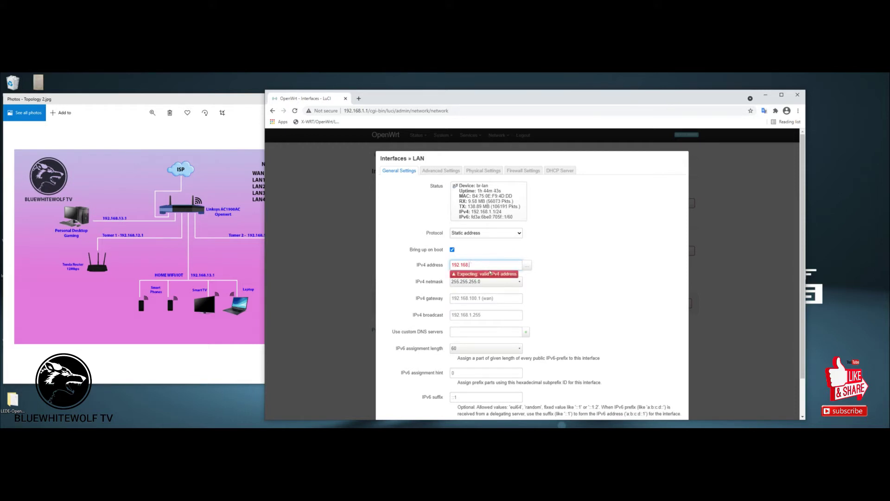
type(".14.1")
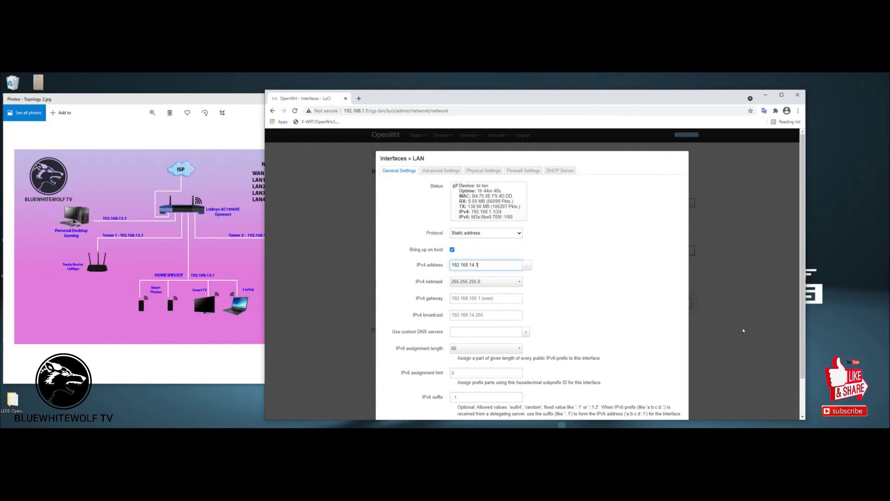
scroll(488, 324, "down", 1)
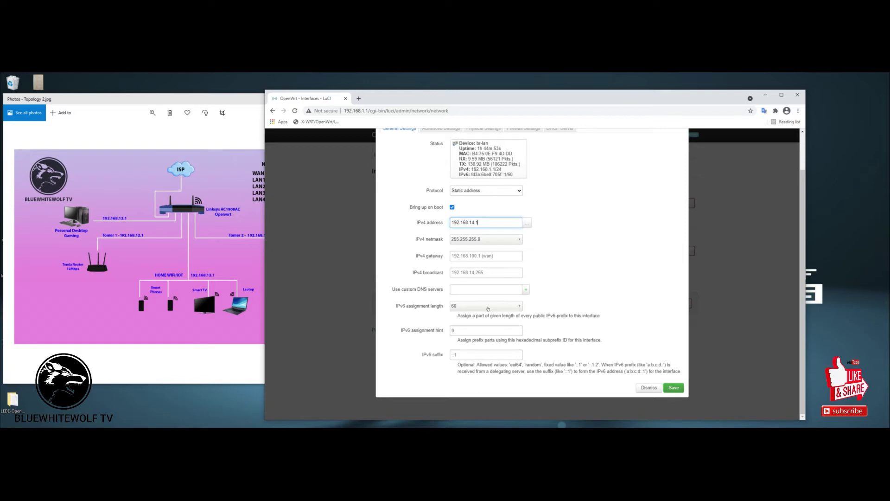
left_click(670, 387)
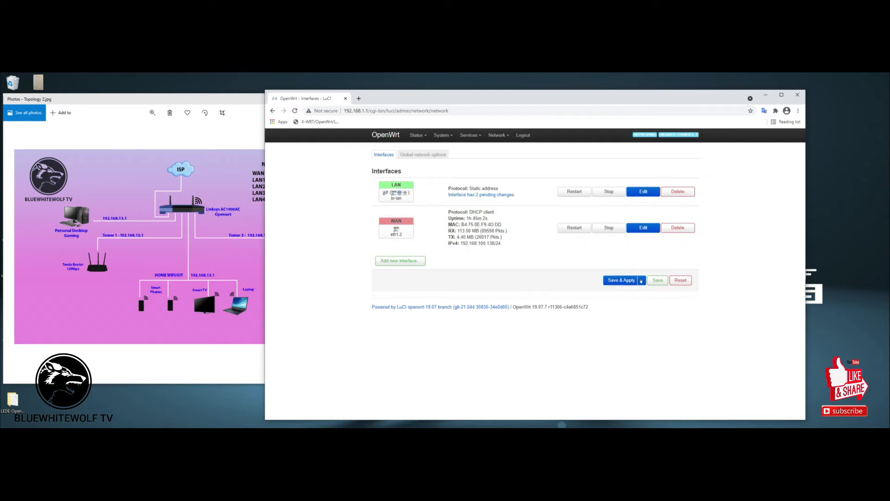
Apply the pending LAN address change using Apply unchecked, skipping rollback checking.
left_click(642, 280)
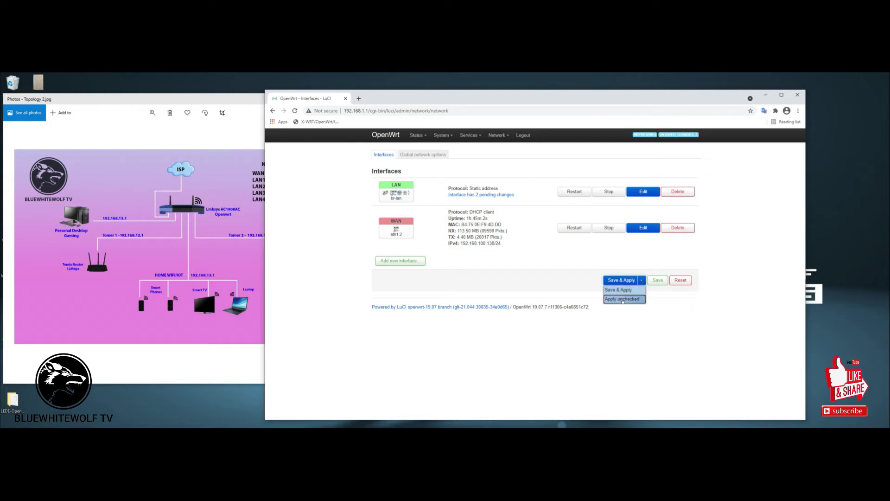
left_click(622, 299)
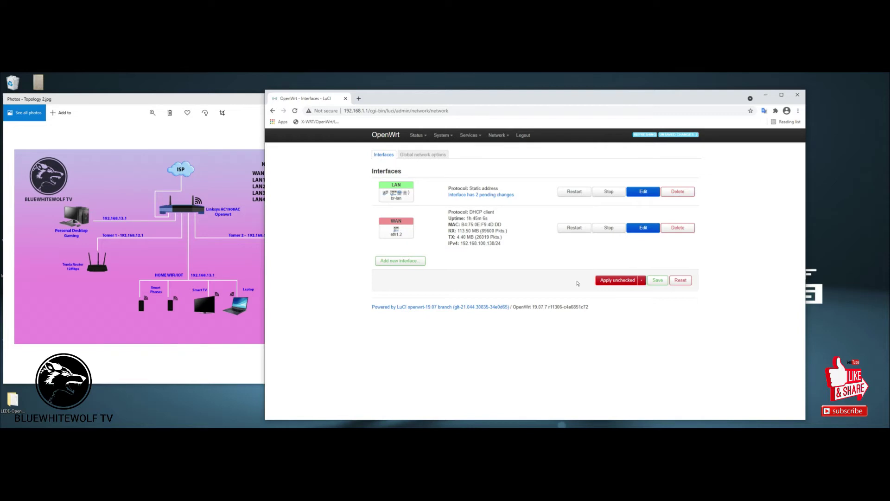
left_click(616, 280)
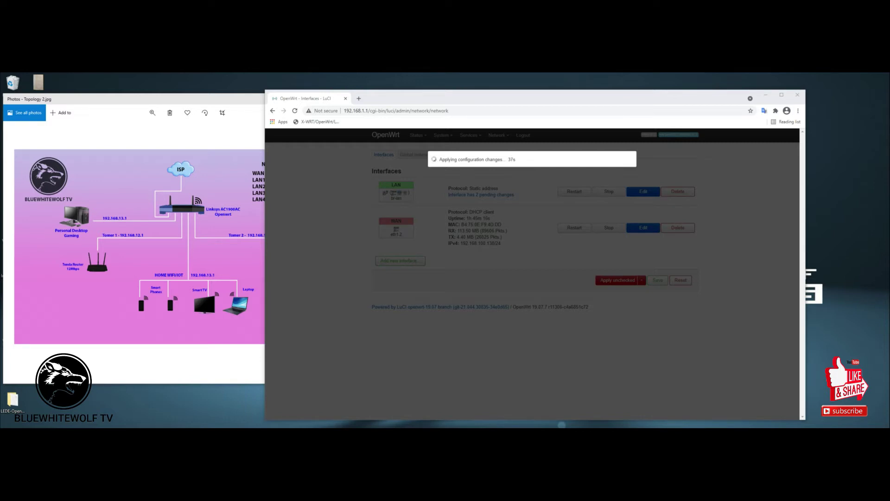
left_click(782, 94)
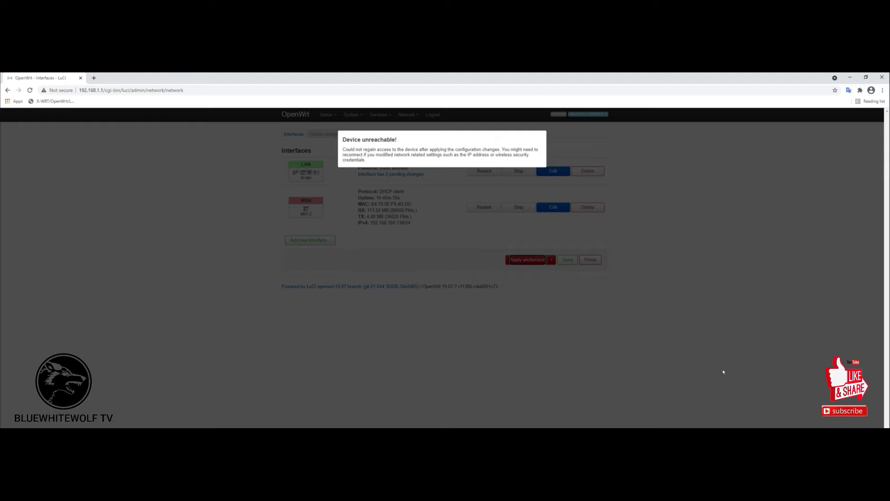
Reconnect to the router at 192.168.14.1 in a new tab and log in.
left_click(93, 77)
left_click(114, 90)
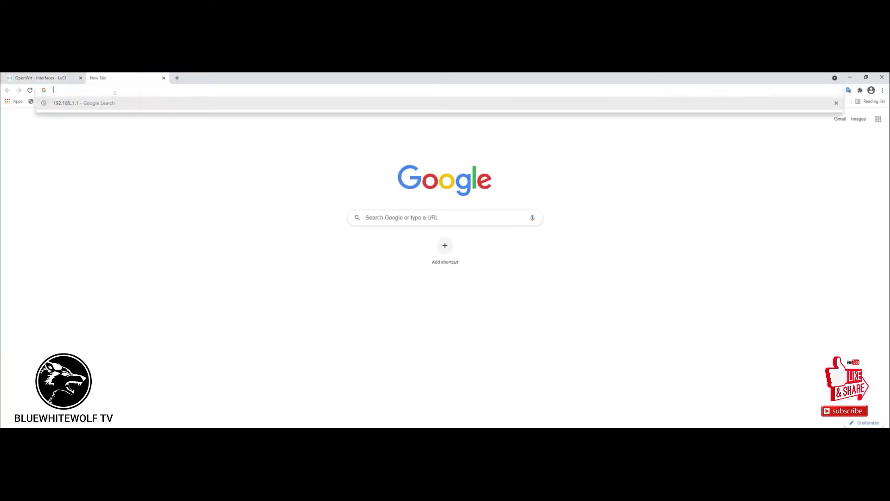
type("192.168")
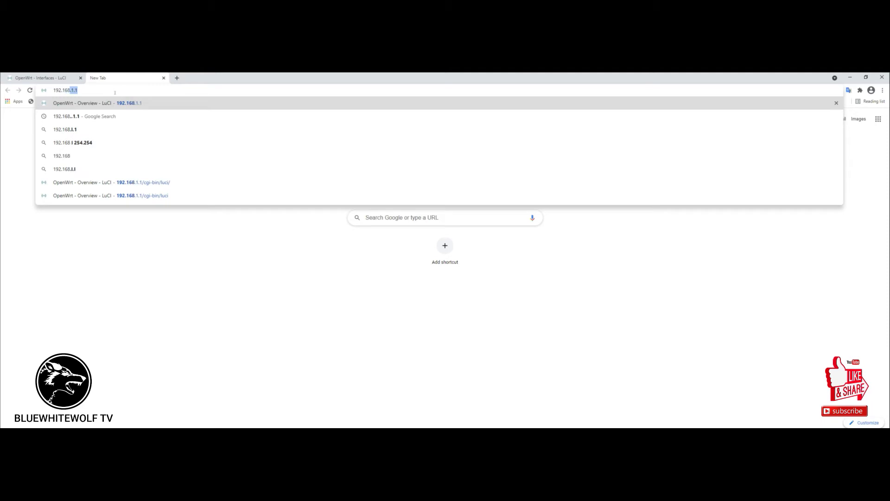
type(".")
type("14.1")
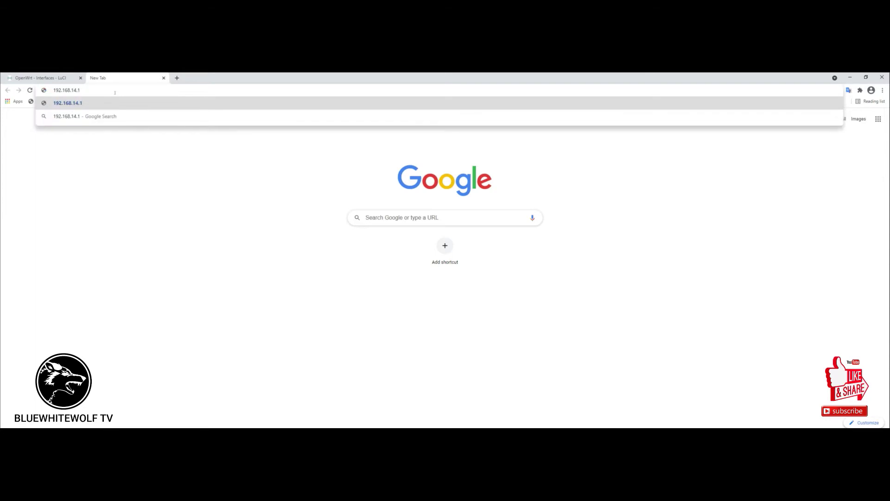
key("Return")
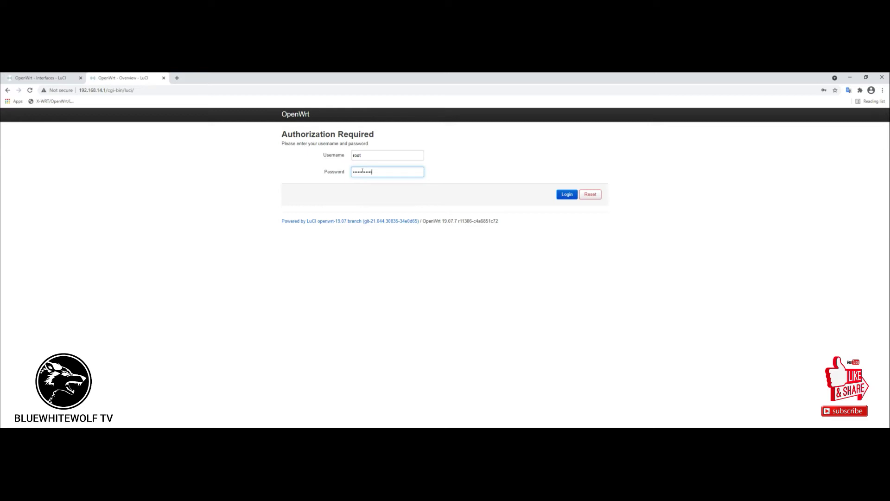
key("Return")
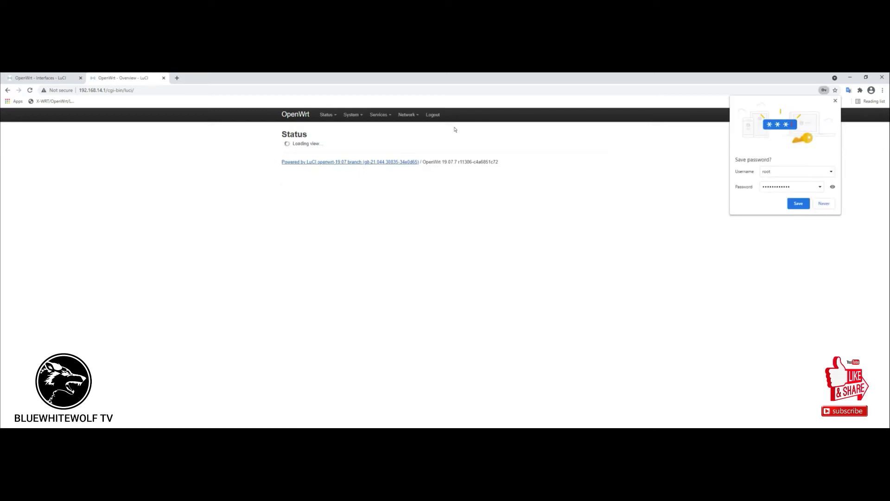
left_click(824, 204)
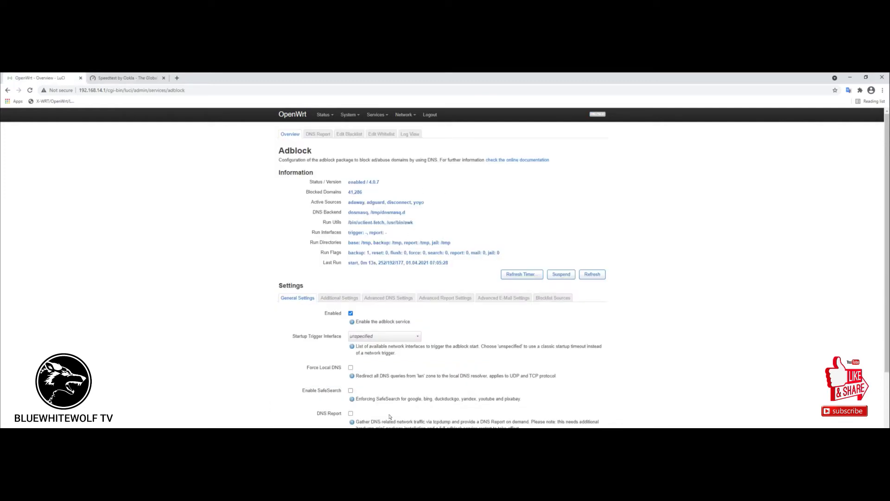
Go to Network > Interfaces and start adding a new interface.
mouse_move(387, 115)
left_click(407, 130)
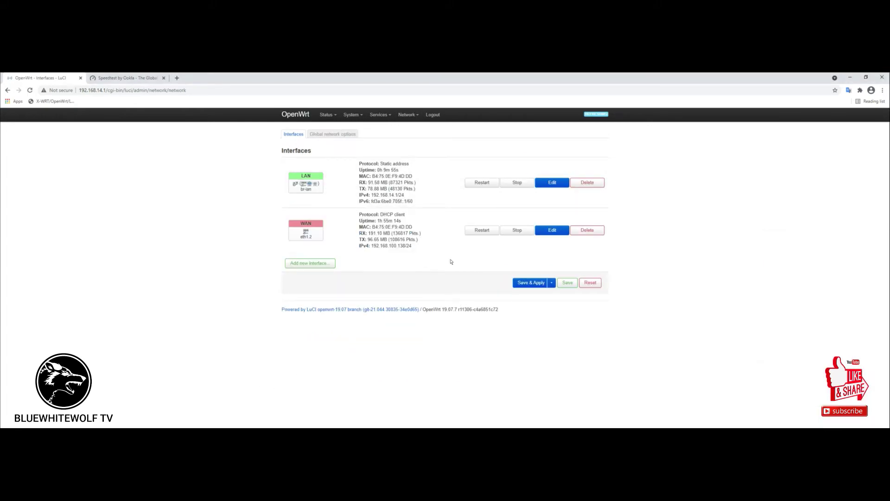
left_click(292, 263)
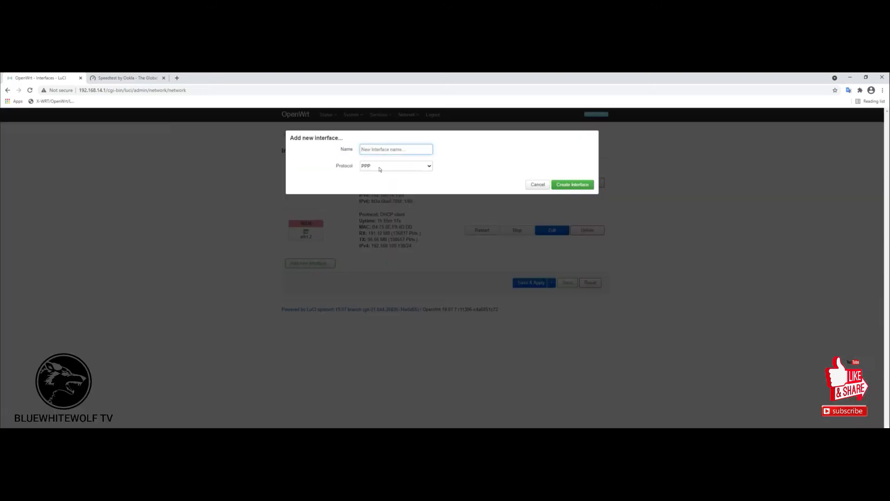
Name the new interface admin, with Static address protocol on Switch VLAN eth0.11.
left_click(362, 150)
left_click(331, 411)
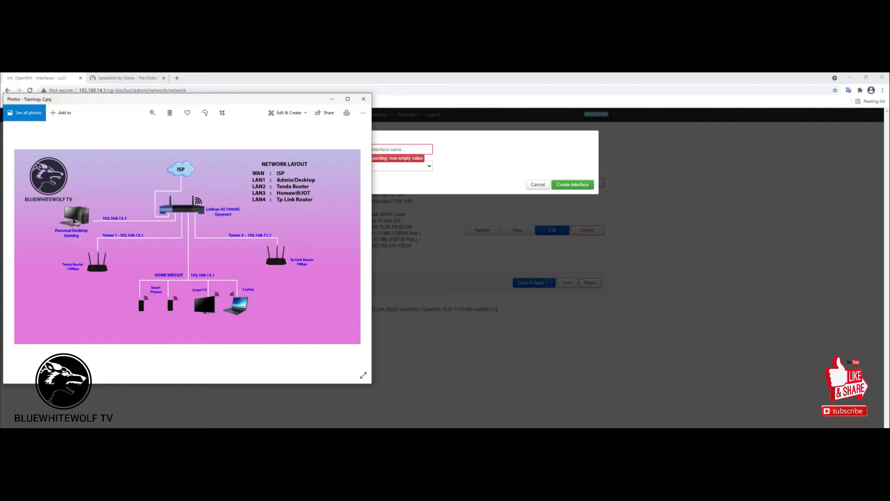
key("alt+F4")
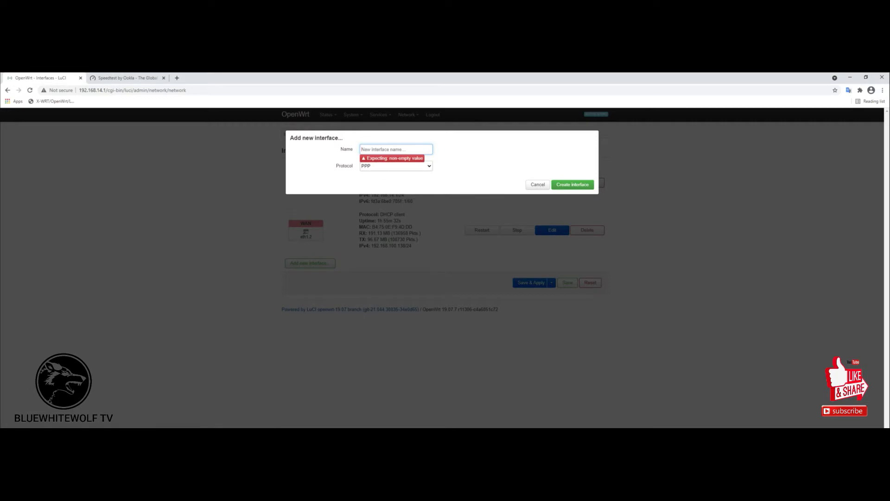
type("admin")
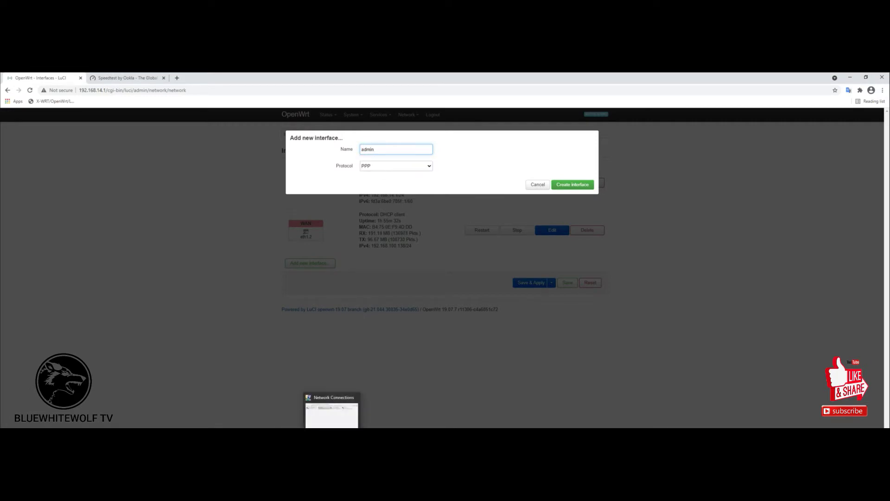
left_click(429, 165)
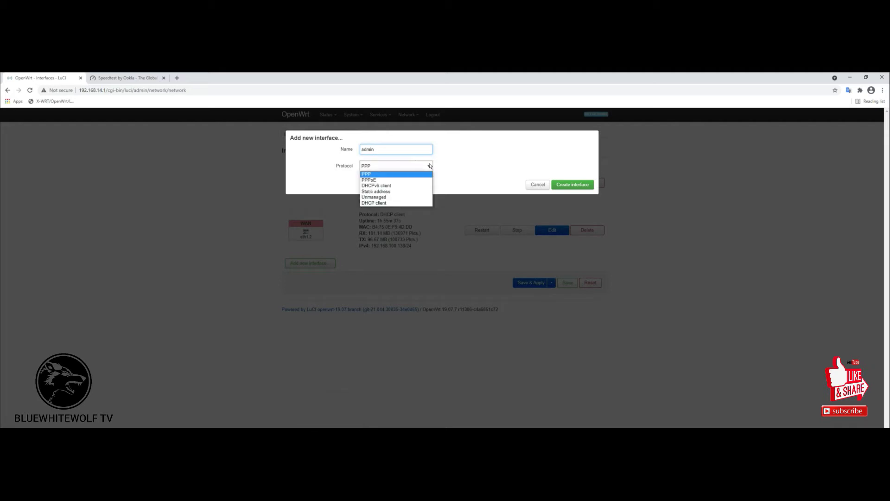
left_click(378, 191)
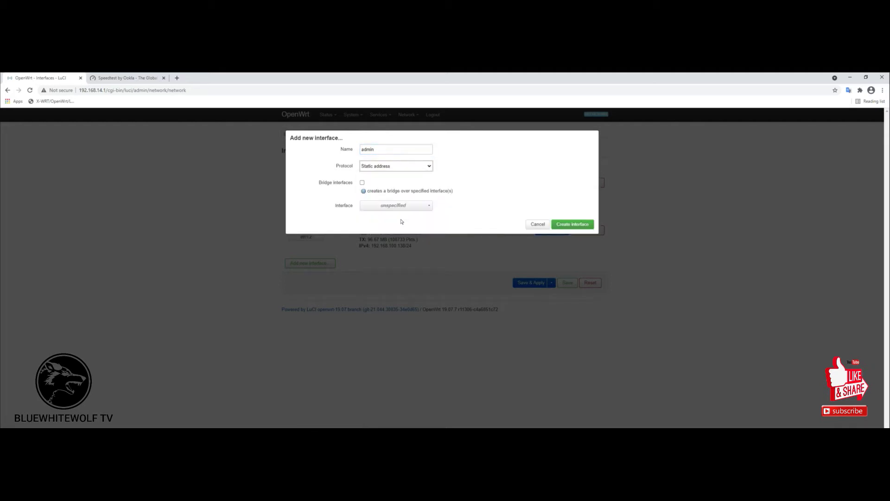
left_click(427, 207)
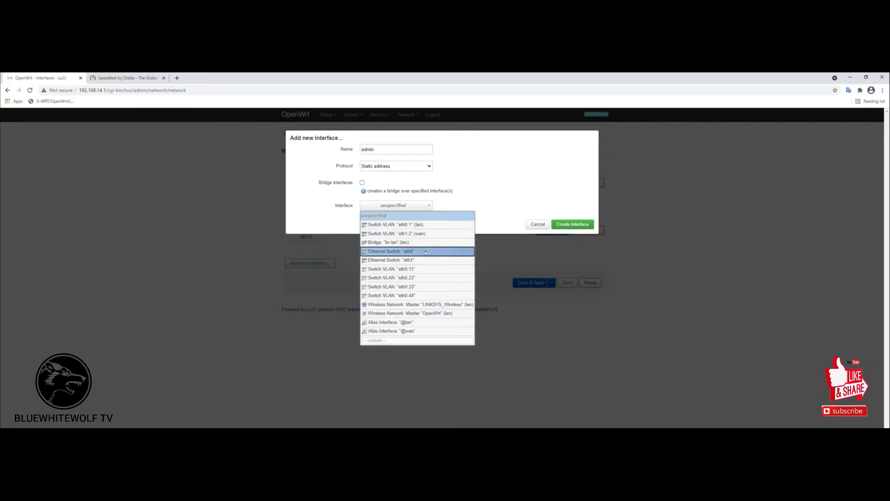
left_click(420, 269)
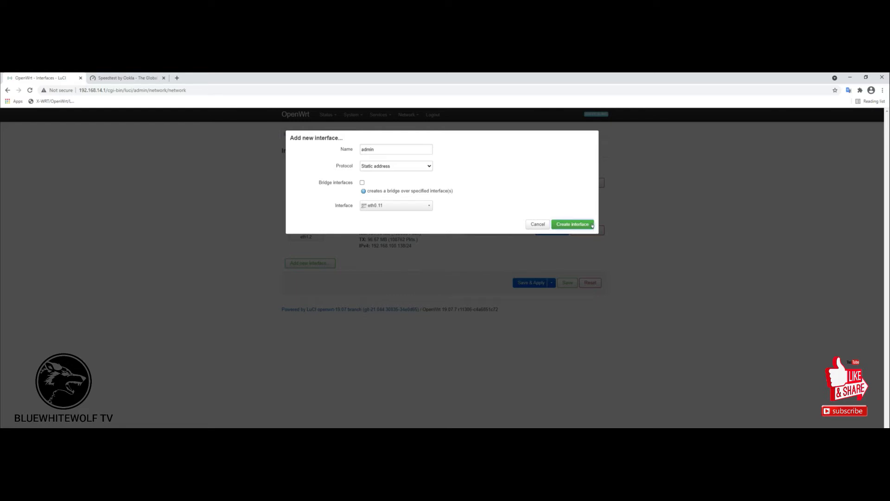
Create the admin interface, keeping Static address as its protocol.
left_click(590, 224)
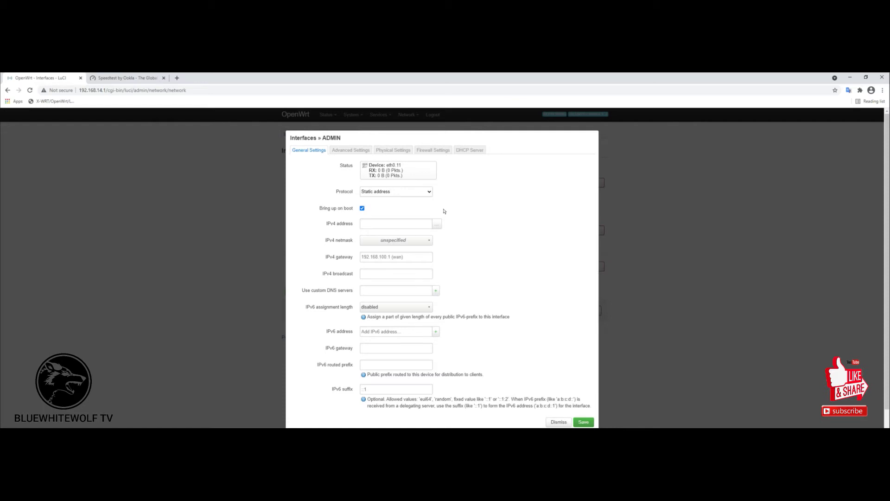
left_click(427, 194)
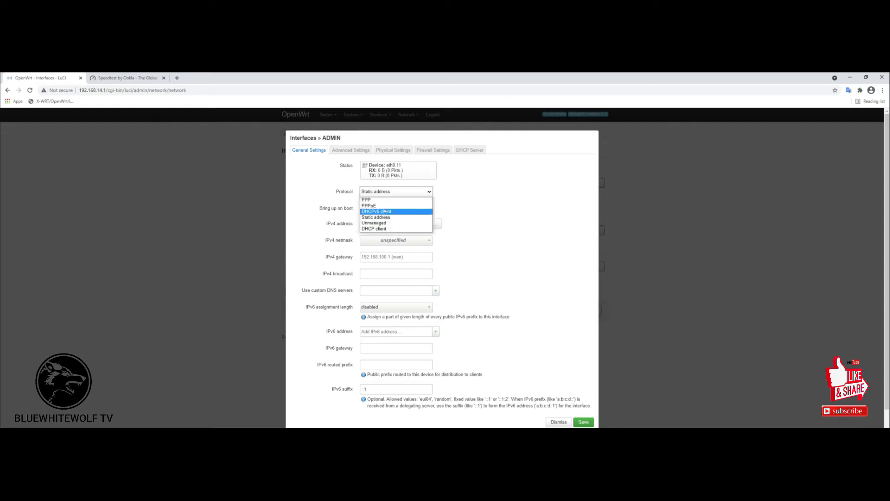
key("Escape")
Give ADMIN IPv4 address 192.168.13.1 with netmask 255.255.255.0.
left_click(393, 225)
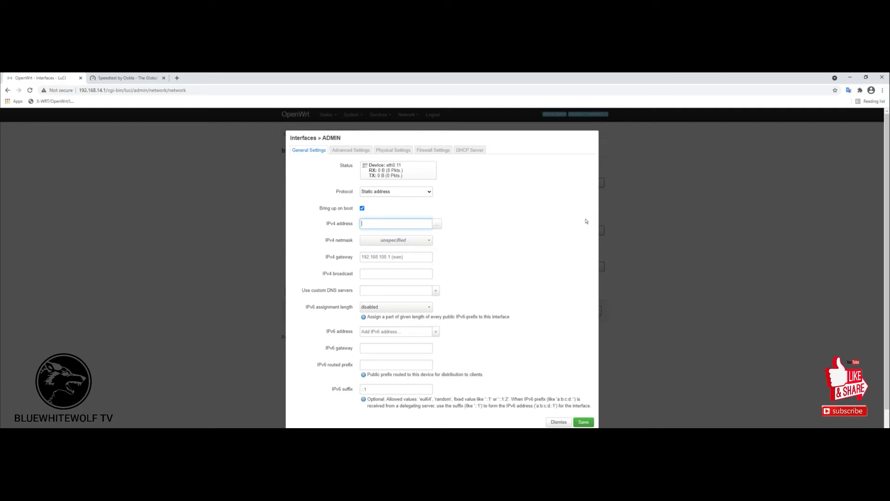
type("192")
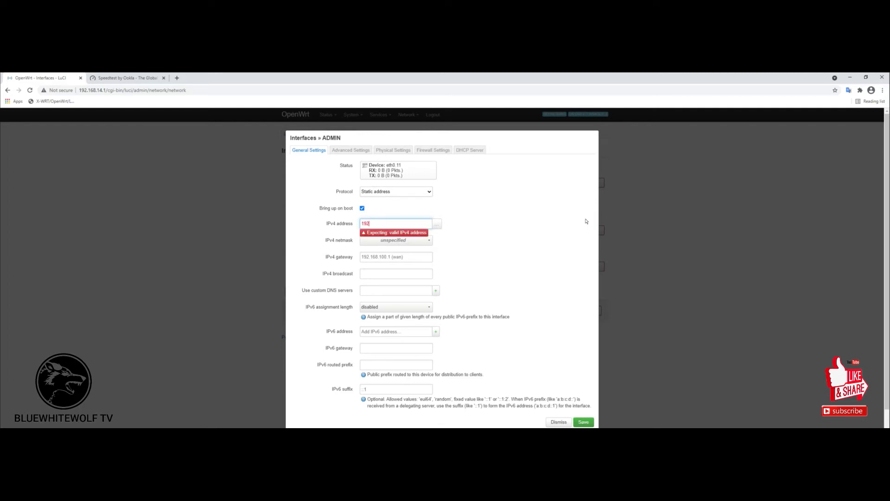
type(".168")
key("alt+Tab")
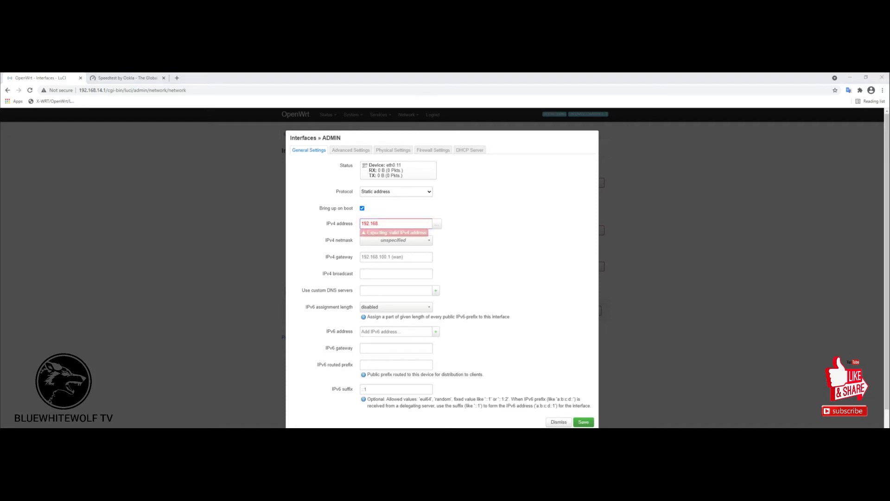
key("alt+Tab")
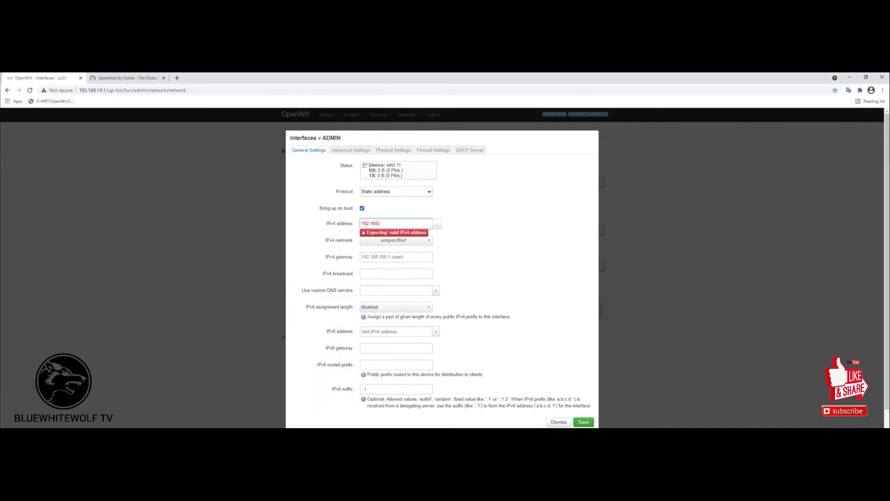
type("13.1")
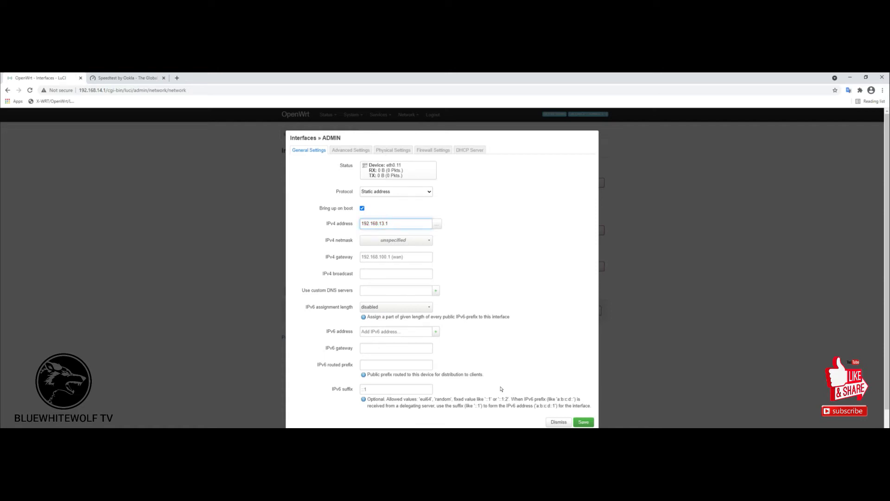
left_click(428, 241)
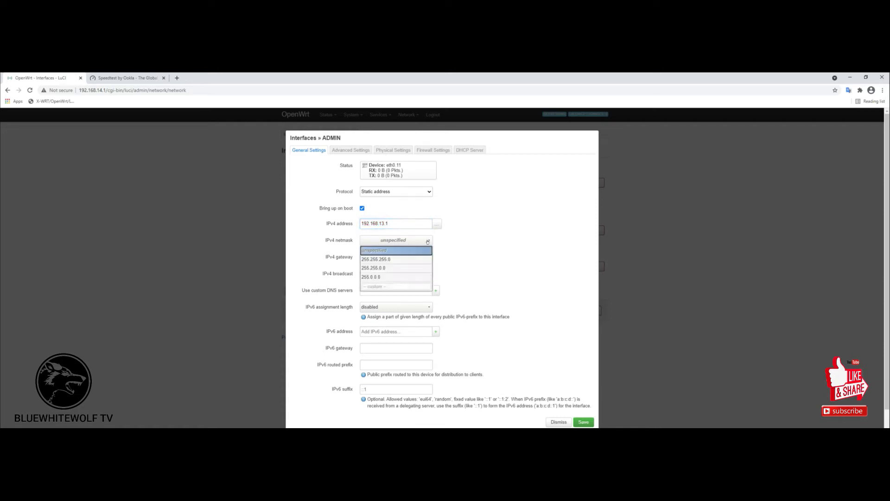
left_click(392, 259)
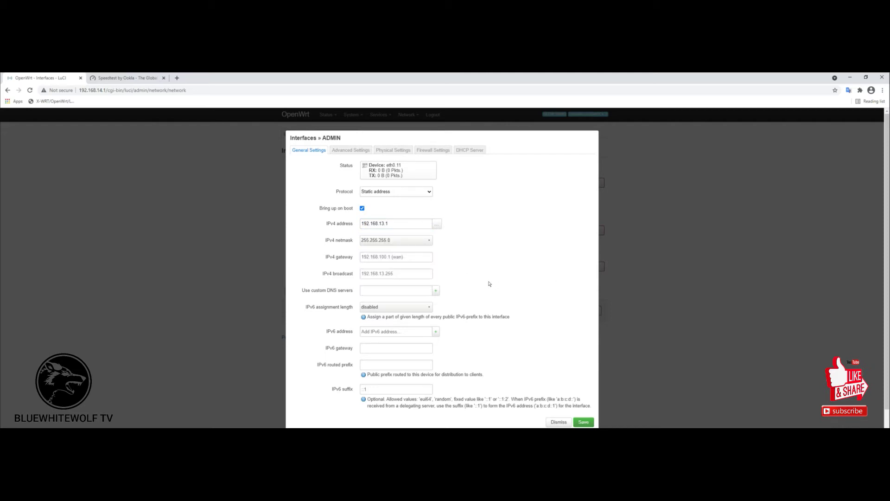
scroll(489, 284, "down", 1)
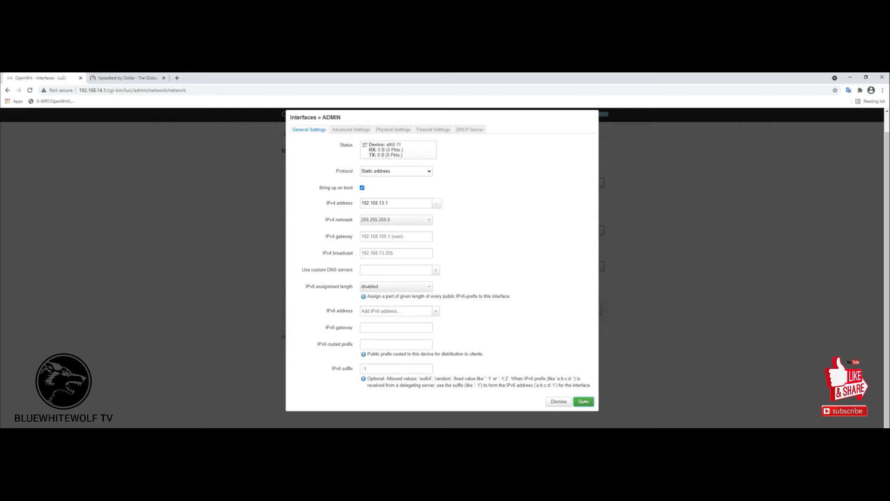
Keep eth0.11 as ADMIN's device and assign ADMIN to the lan firewall zone.
left_click(349, 129)
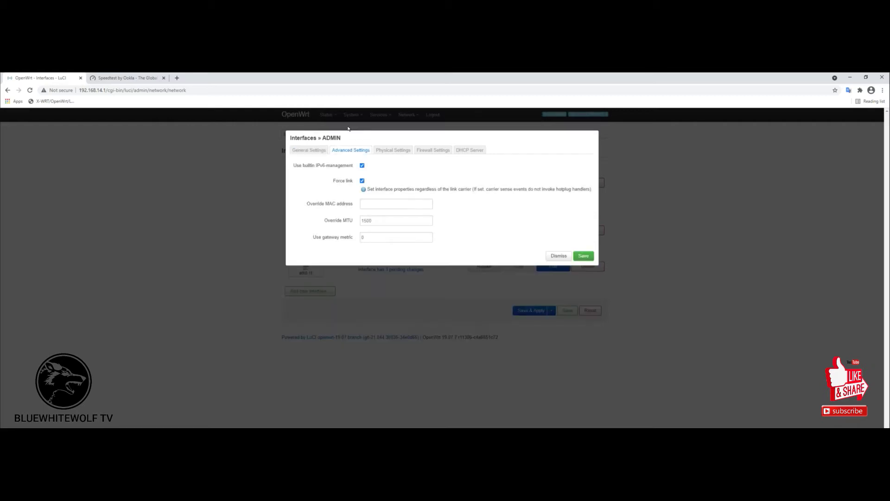
left_click(388, 150)
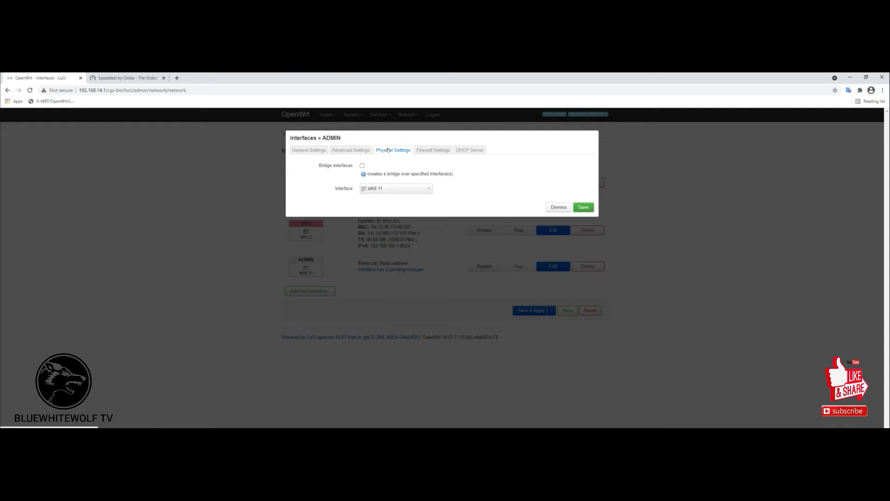
left_click(430, 189)
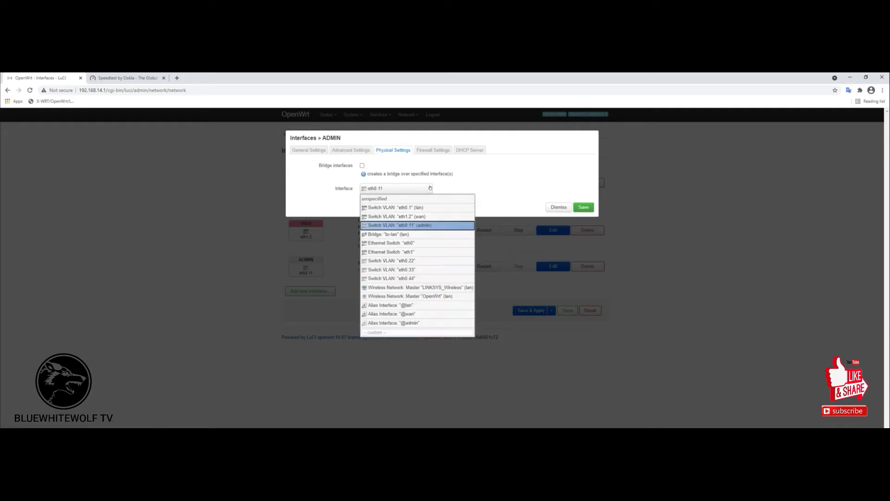
left_click(430, 188)
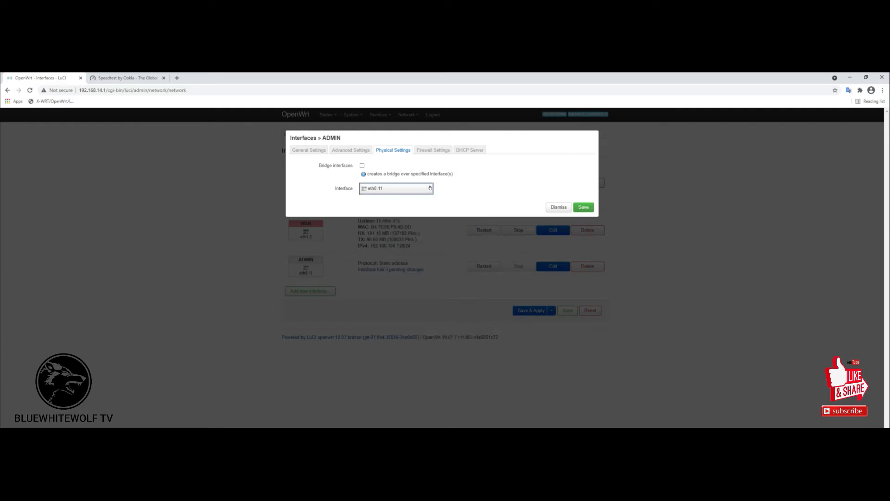
left_click(442, 150)
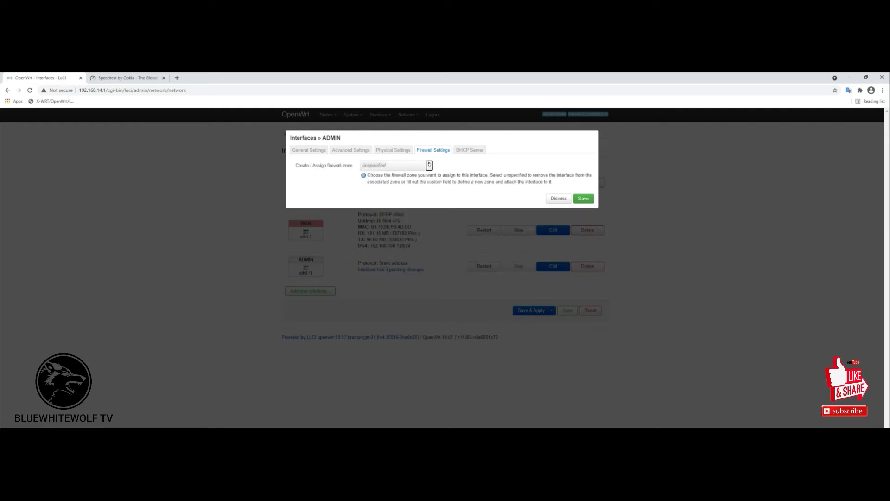
left_click(429, 166)
left_click(377, 188)
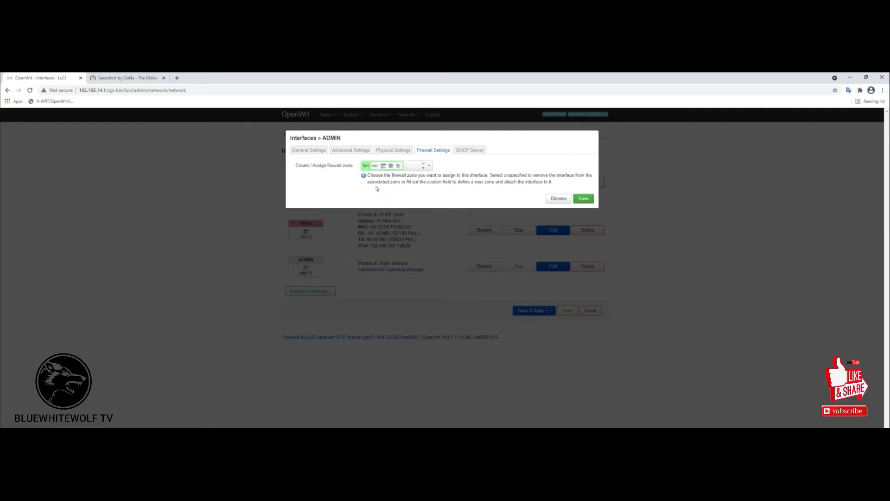
Set up a DHCP server for ADMIN (start 100, limit 150, 12h lease) and save.
left_click(470, 150)
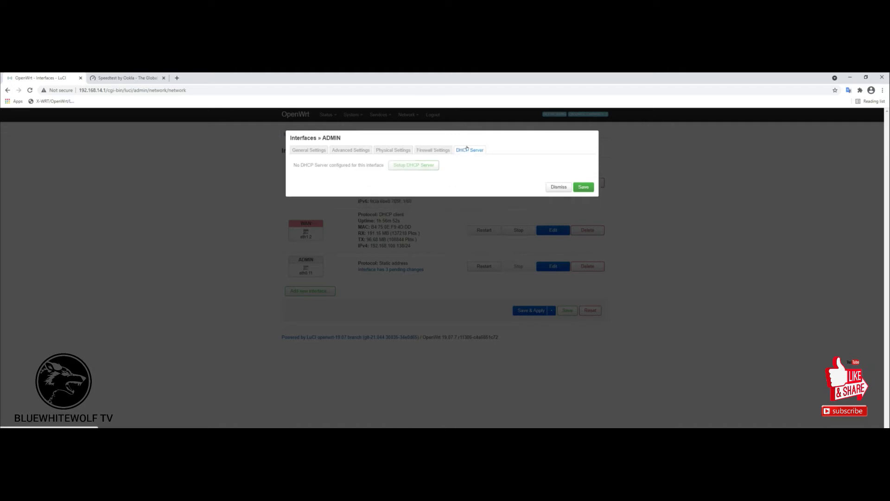
left_click(407, 164)
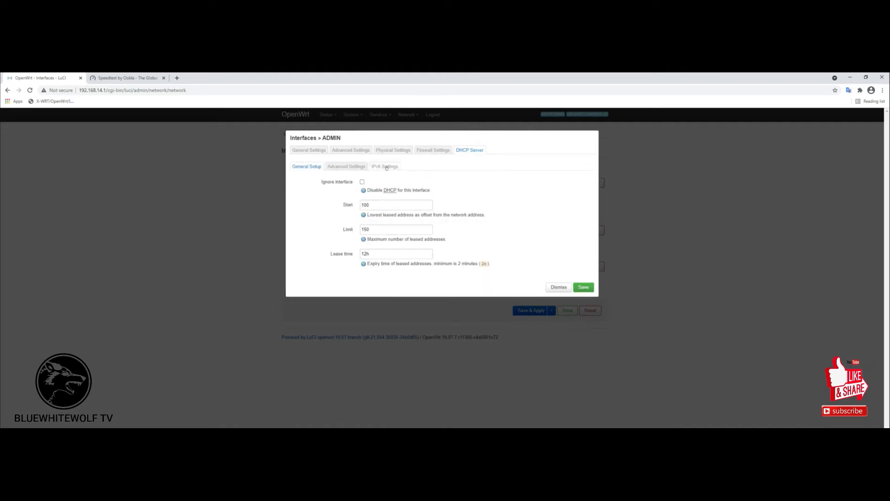
left_click(336, 166)
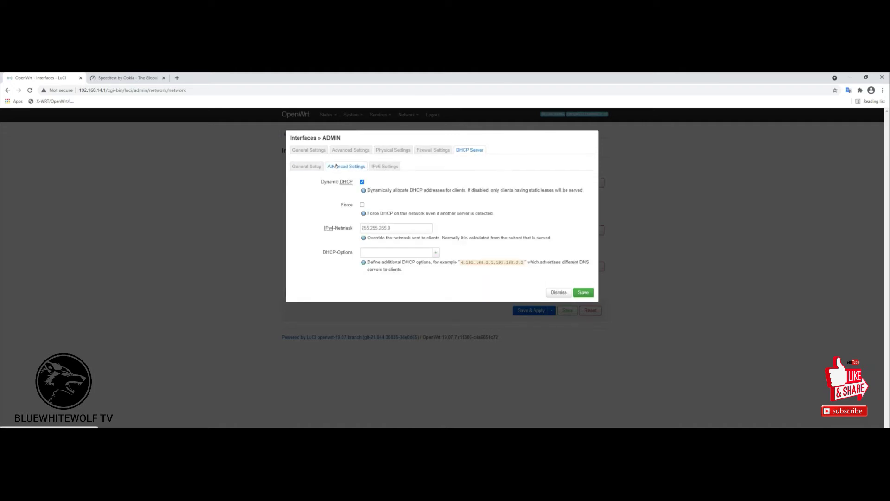
left_click(380, 166)
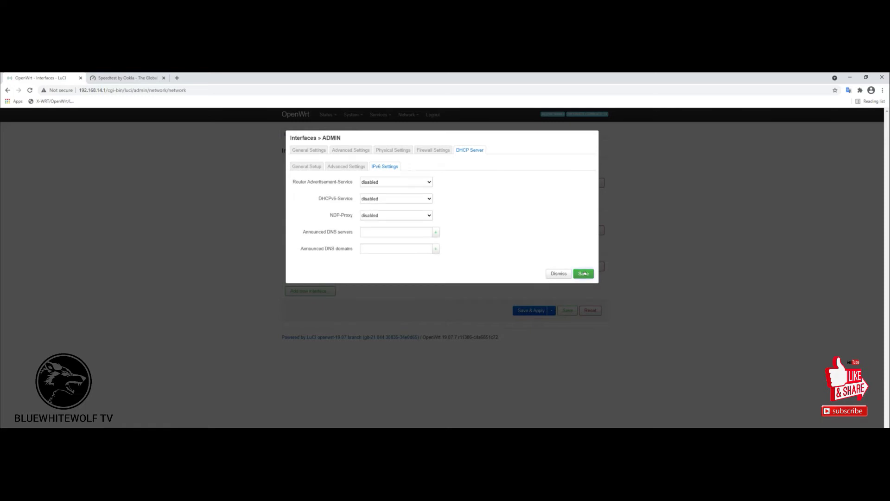
left_click(584, 274)
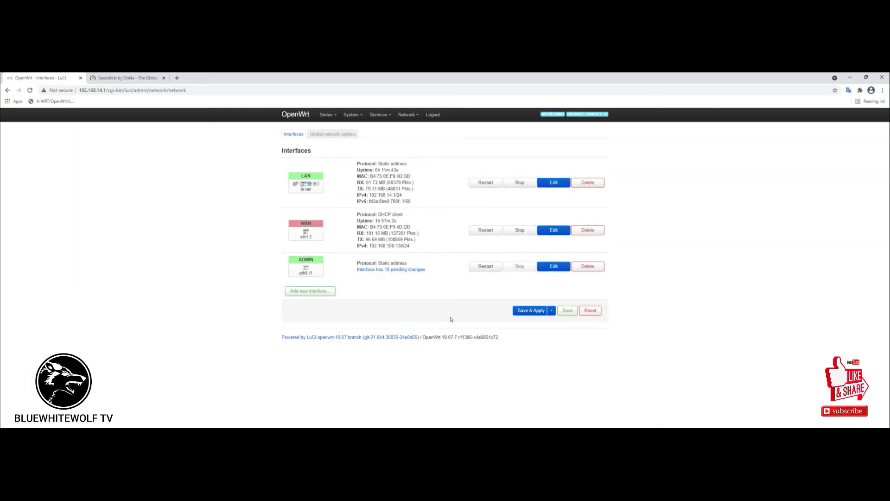
Create interface tomer1 with Static address protocol on Switch VLAN eth0.22.
left_click(304, 290)
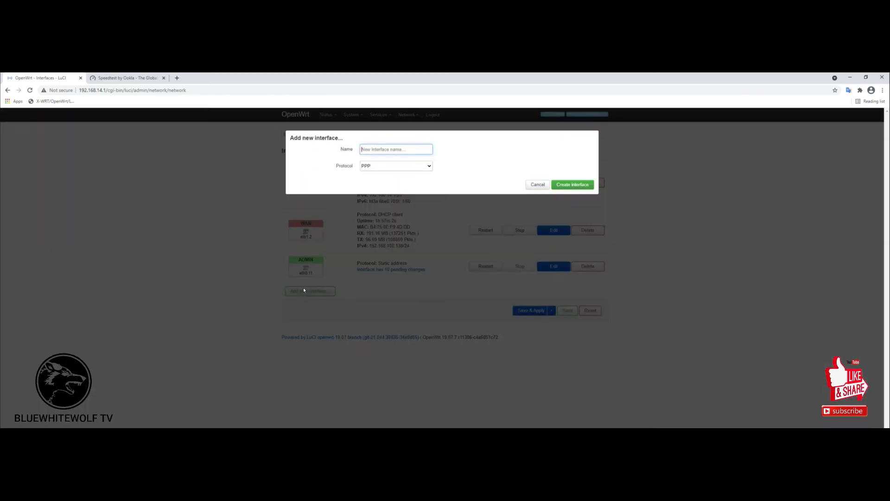
key("alt+Tab")
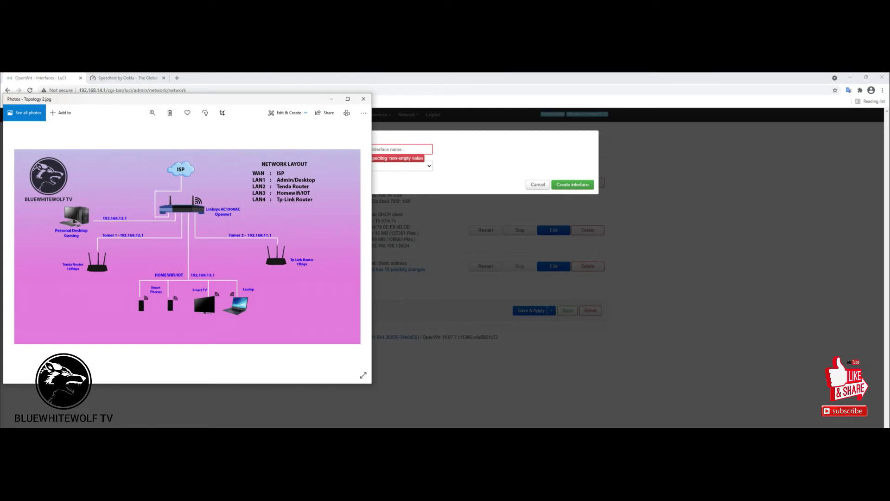
key("alt+Tab")
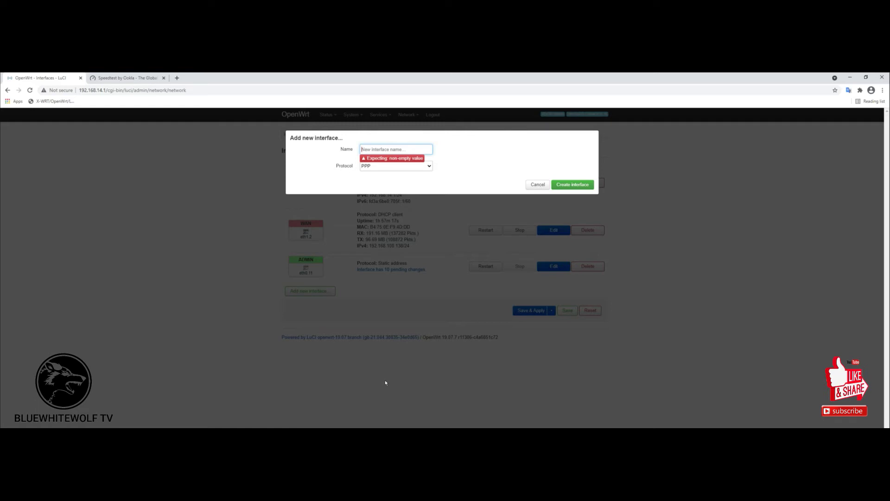
type("tomer")
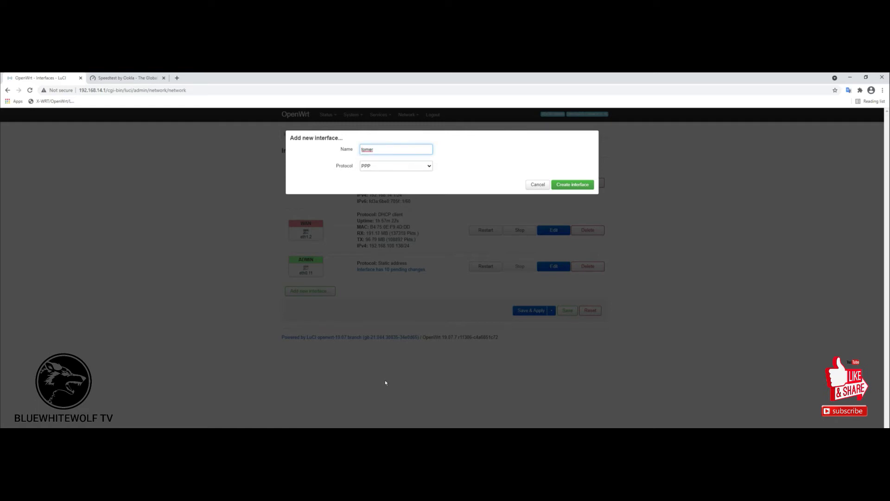
type("1")
left_click(429, 168)
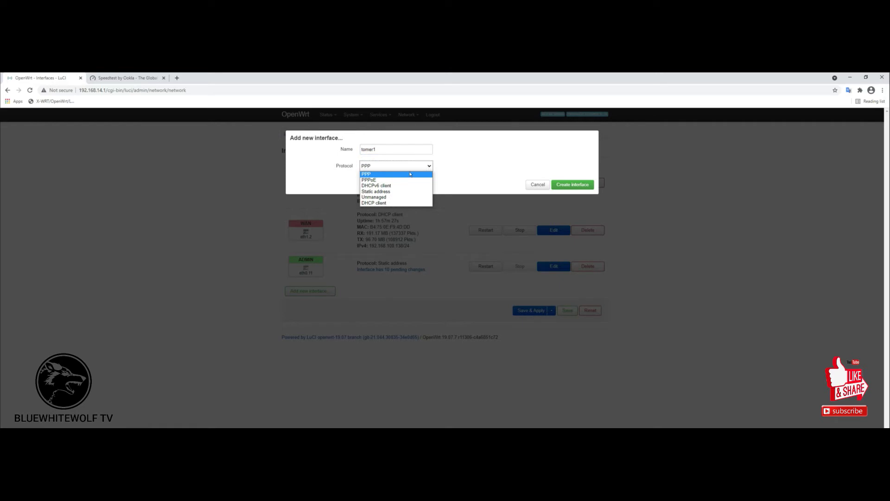
left_click(381, 191)
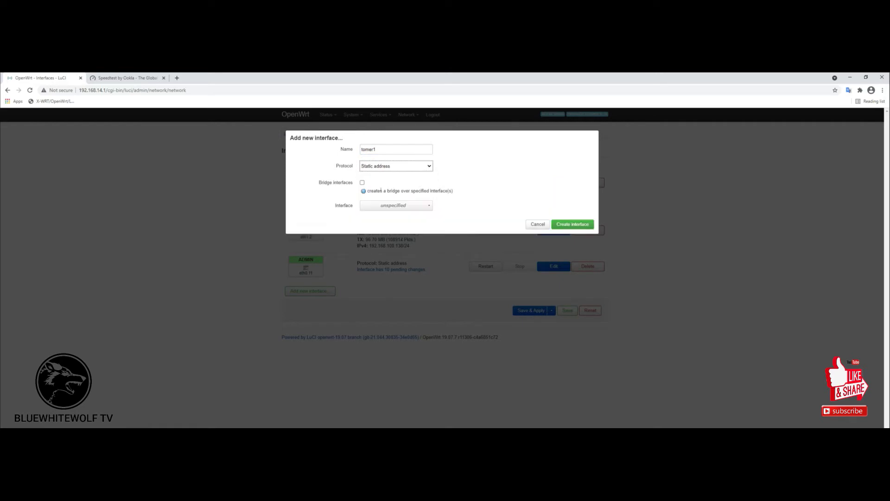
left_click(428, 206)
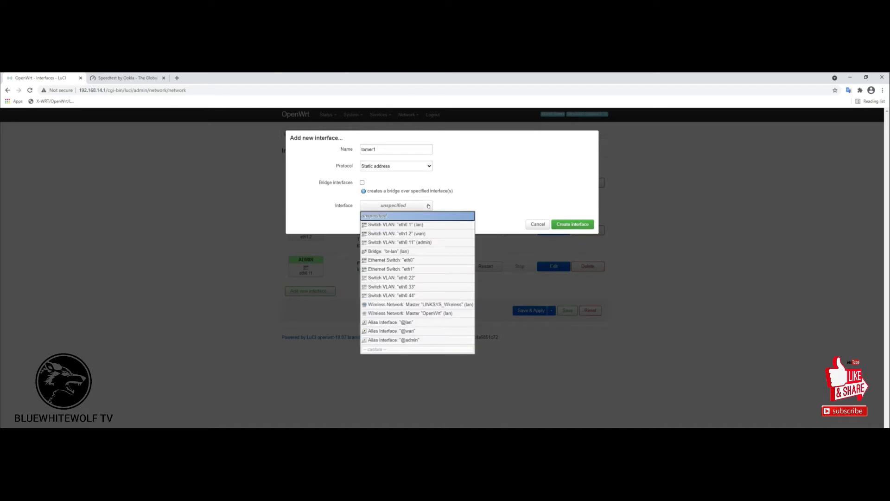
left_click(407, 277)
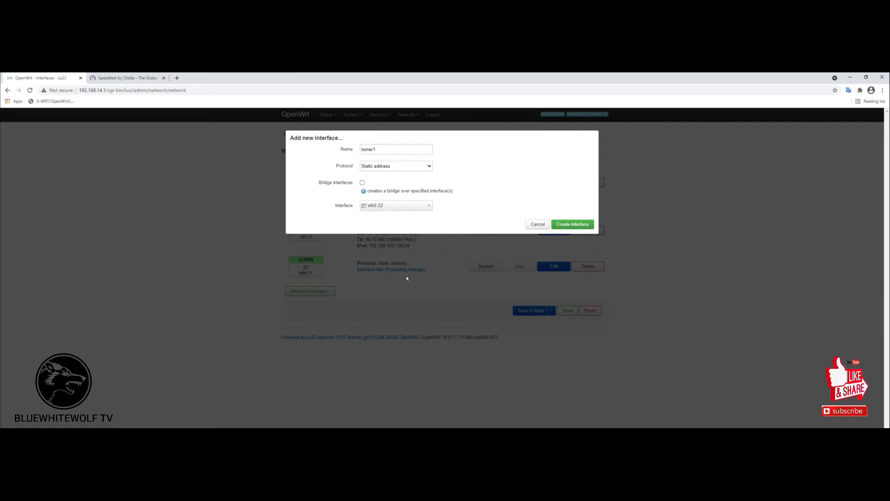
left_click(575, 225)
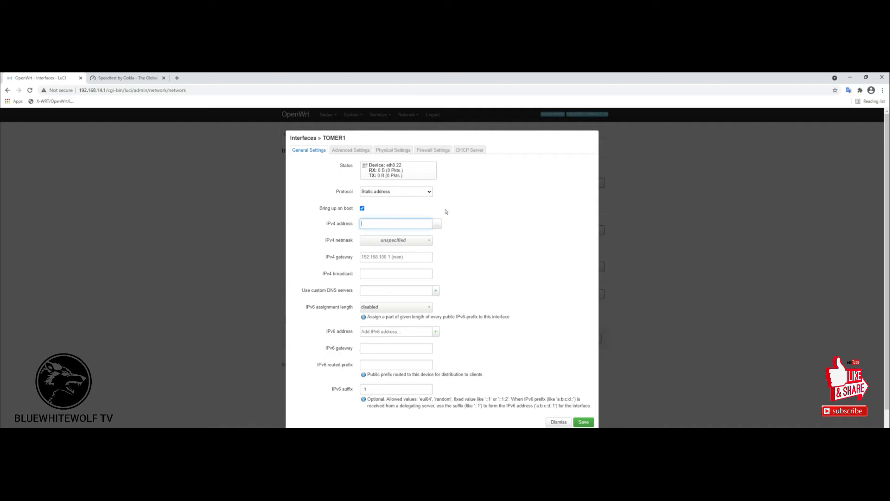
Enter 192.168.12.1 as TOMER1's IPv4 address and choose netmask 255.255.255.0.
type("192.168.1")
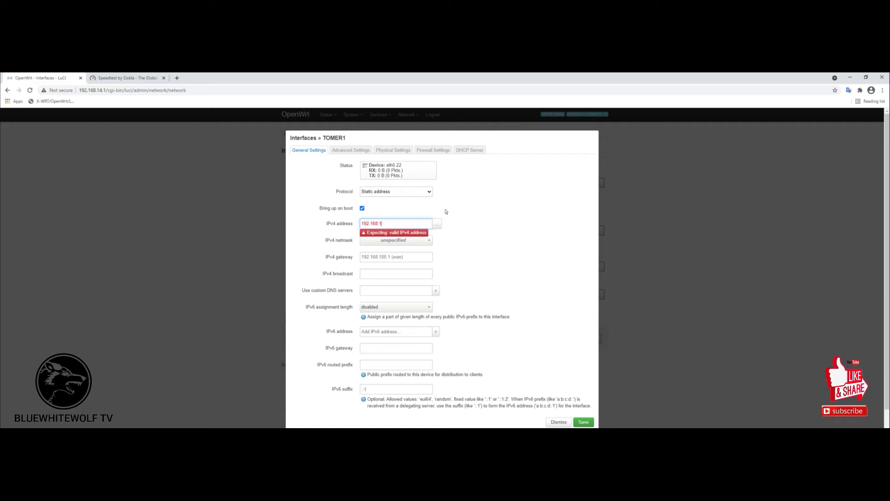
type("2.1")
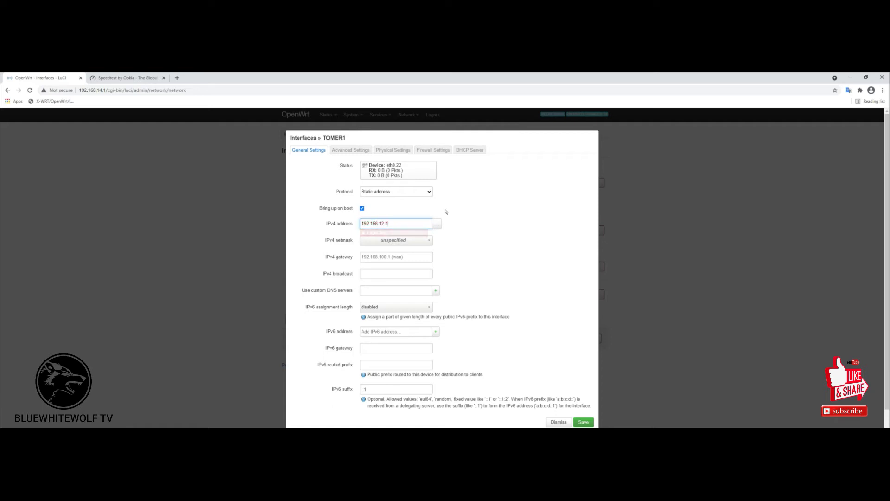
key("alt+Tab")
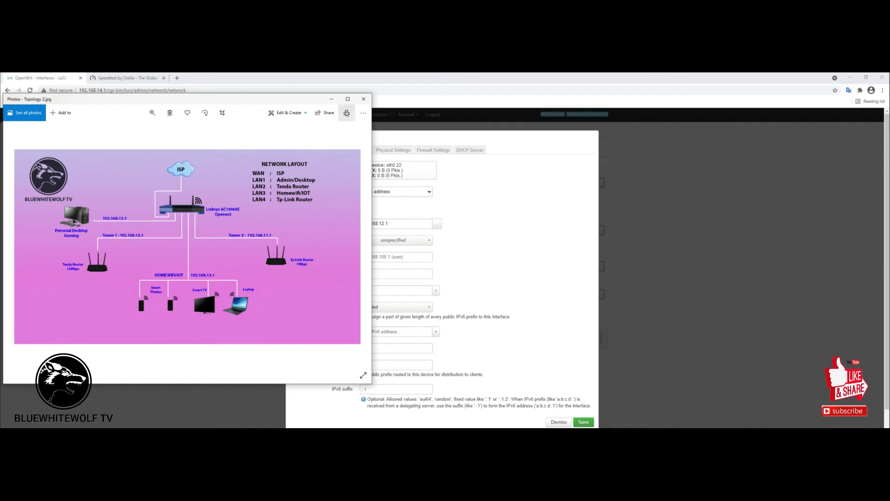
left_click(332, 99)
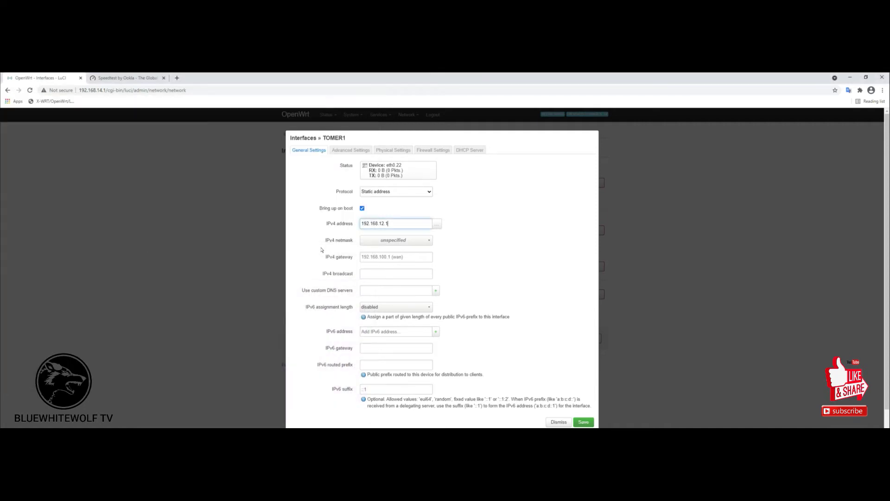
left_click(425, 240)
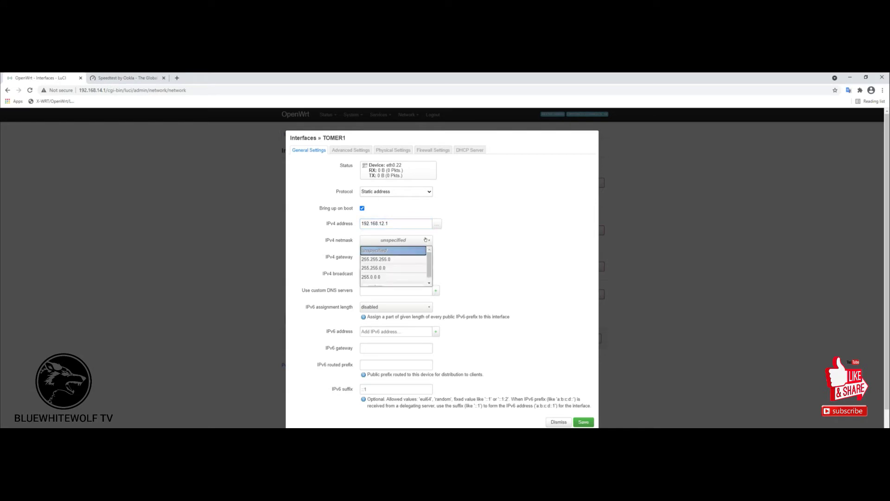
left_click(396, 259)
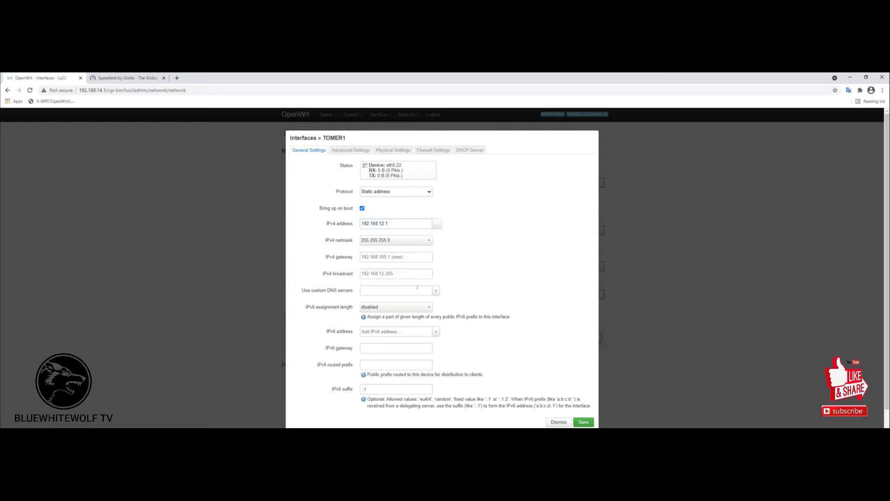
Review TOMER1's advanced and physical settings, keeping eth0.22 as its underlying device.
scroll(454, 329, "down", 1)
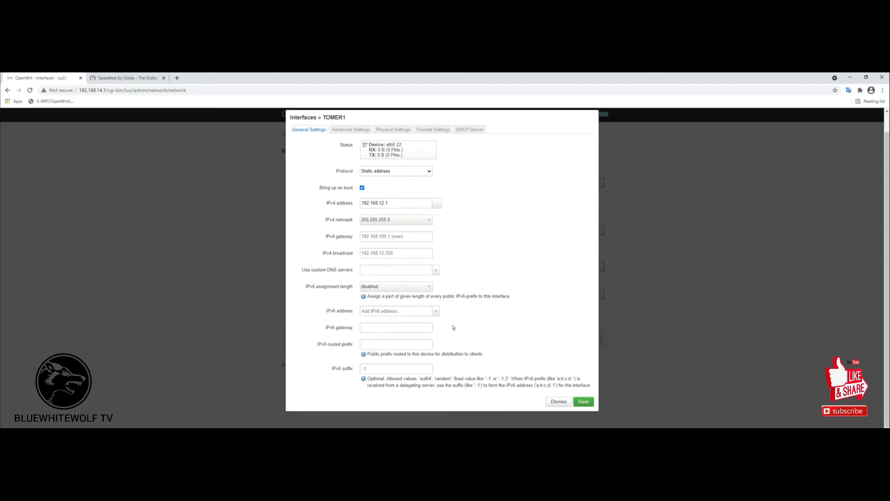
scroll(453, 328, "up", 1)
left_click(344, 148)
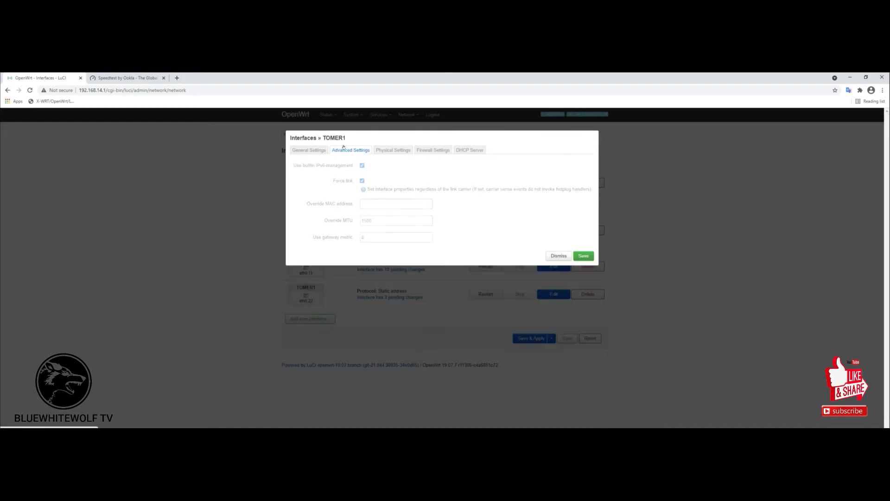
left_click(387, 151)
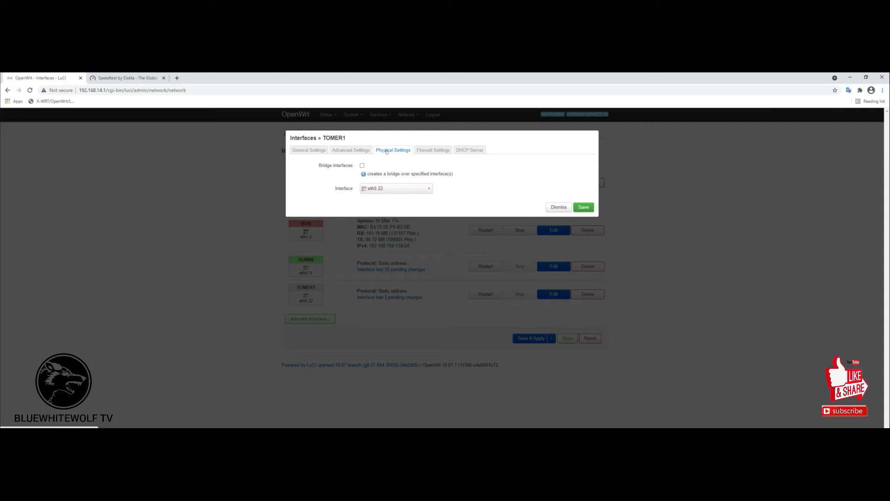
left_click(429, 189)
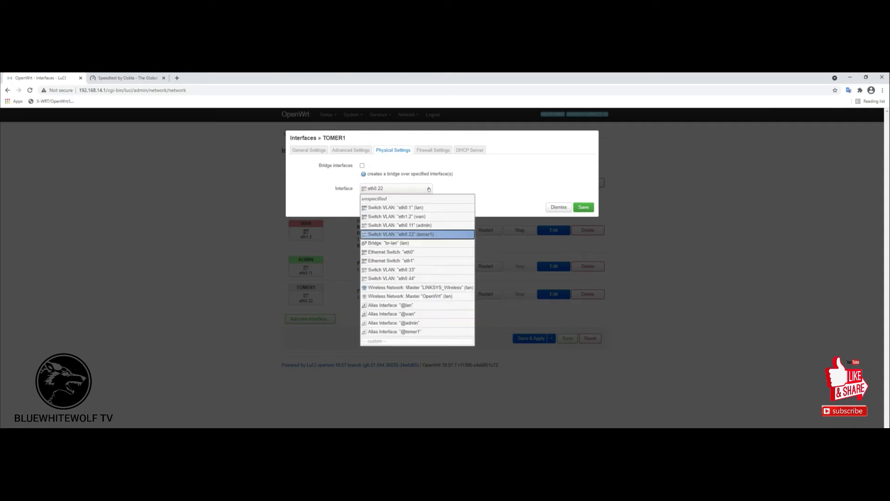
left_click(429, 189)
Assign TOMER1 to the lan firewall zone.
left_click(447, 150)
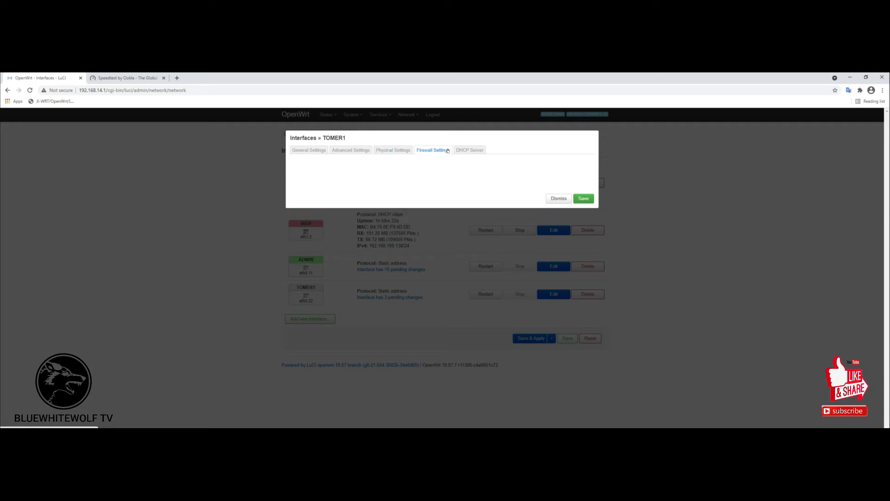
left_click(429, 165)
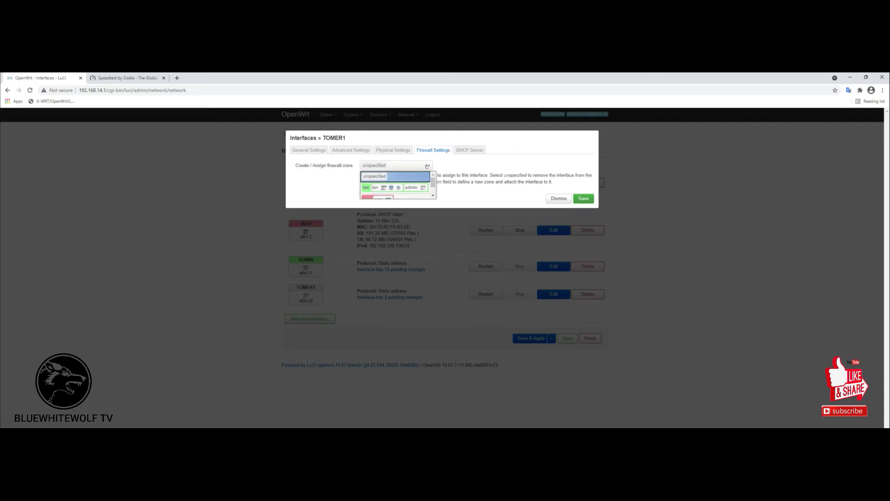
left_click(397, 189)
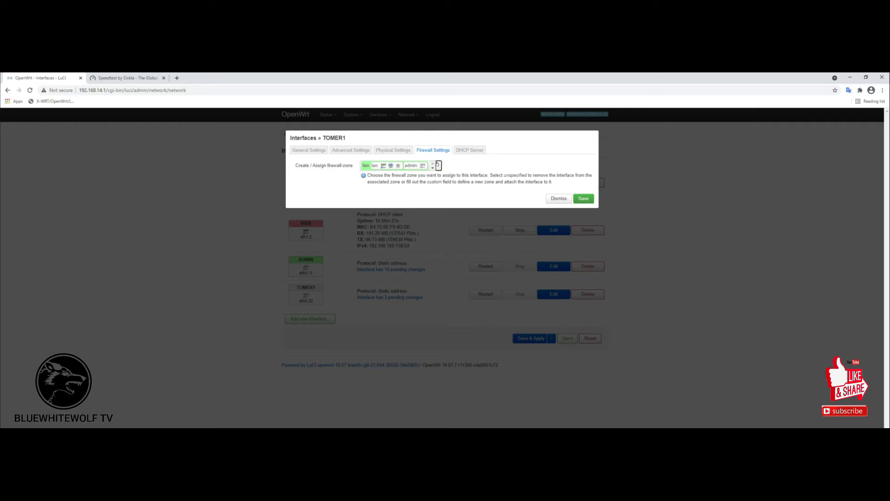
left_click(437, 164)
left_click(438, 164)
Set up a DHCP server for TOMER1, review its advanced and IPv6 options, and save.
left_click(464, 150)
left_click(407, 166)
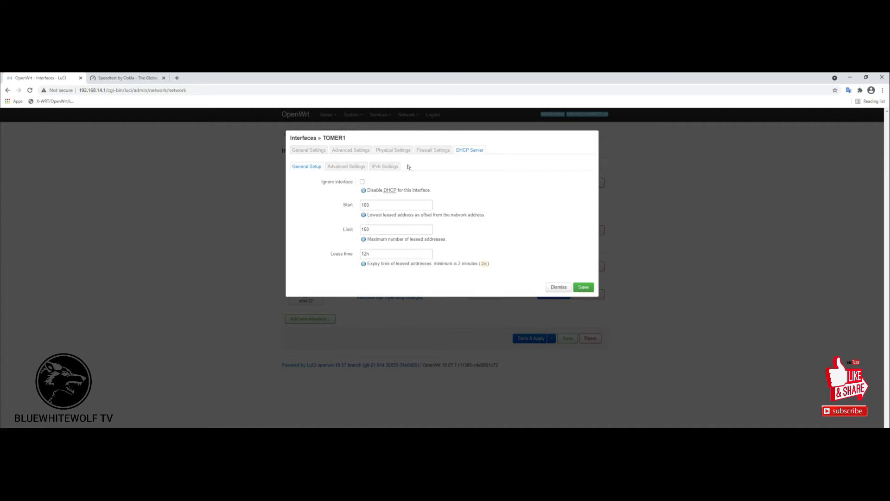
left_click(366, 168)
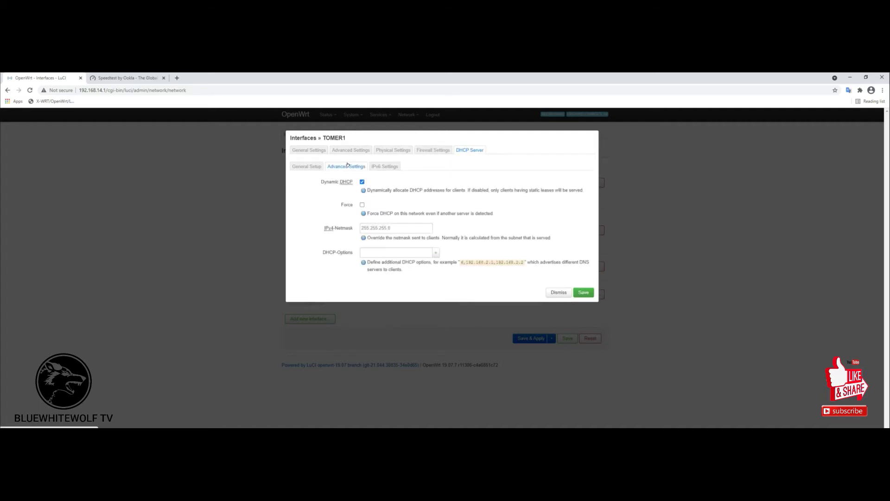
left_click(378, 165)
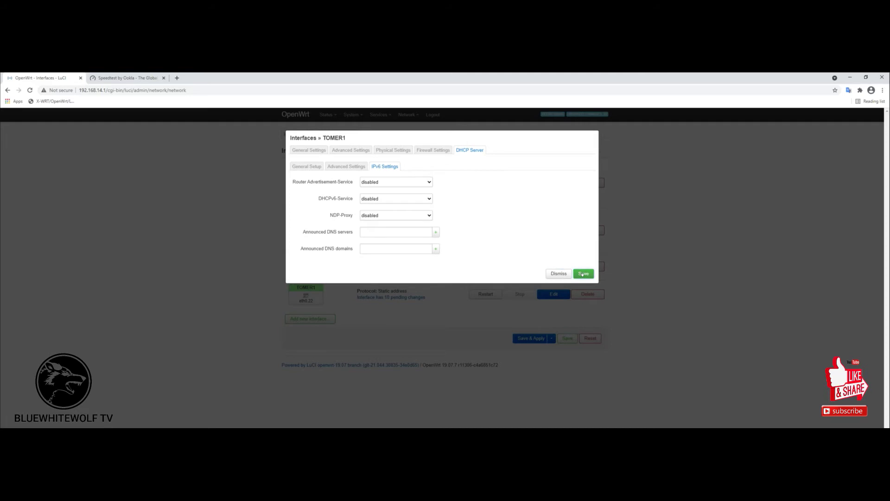
left_click(583, 274)
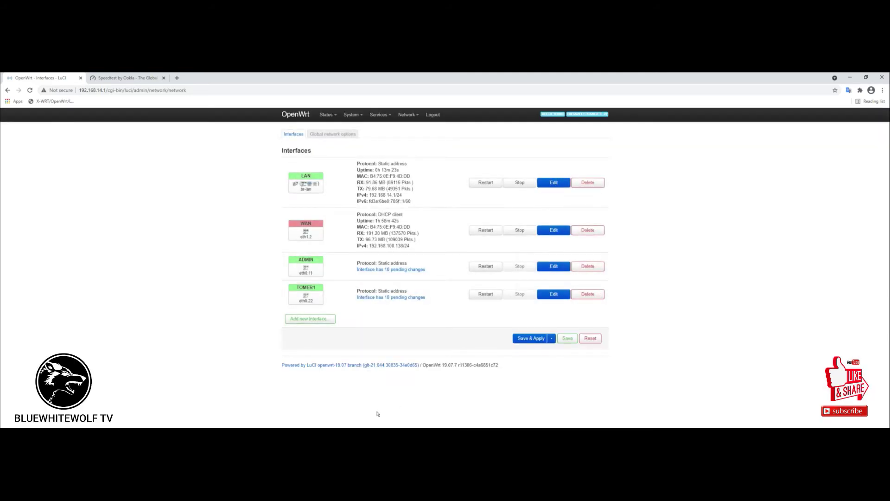
Start a new interface and name it iot.
left_click(309, 319)
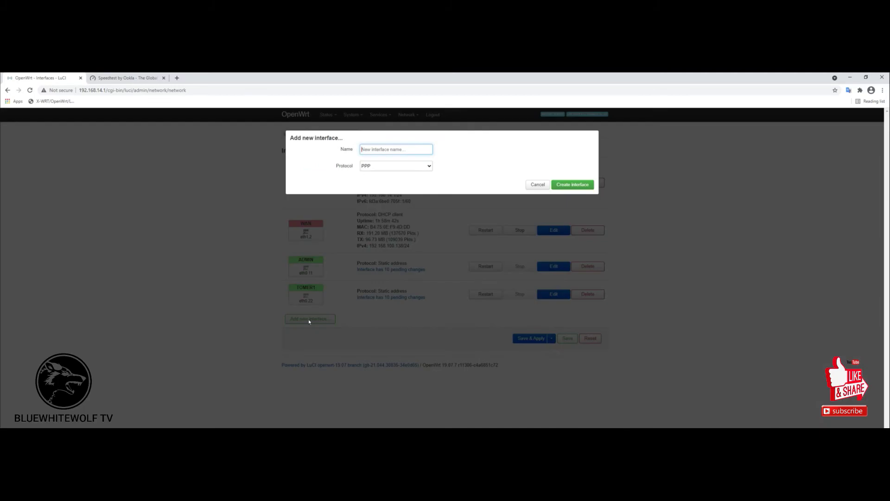
left_click(423, 149)
key("alt+Tab")
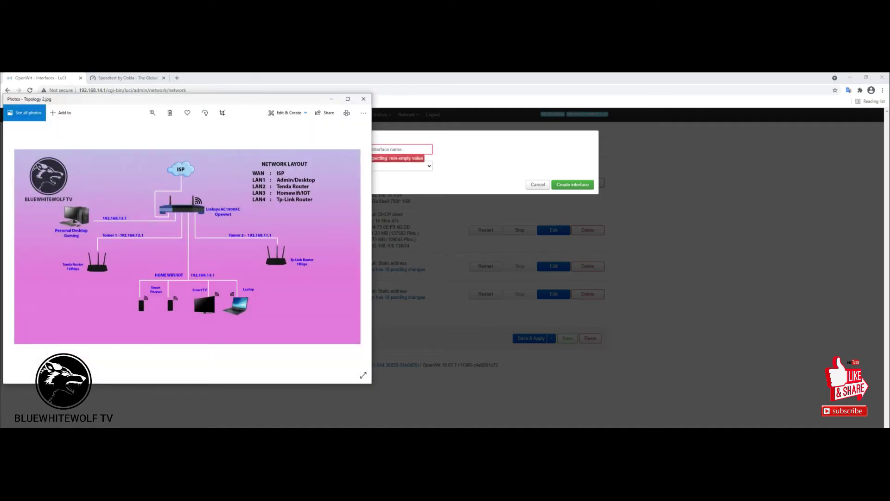
key("alt+Tab")
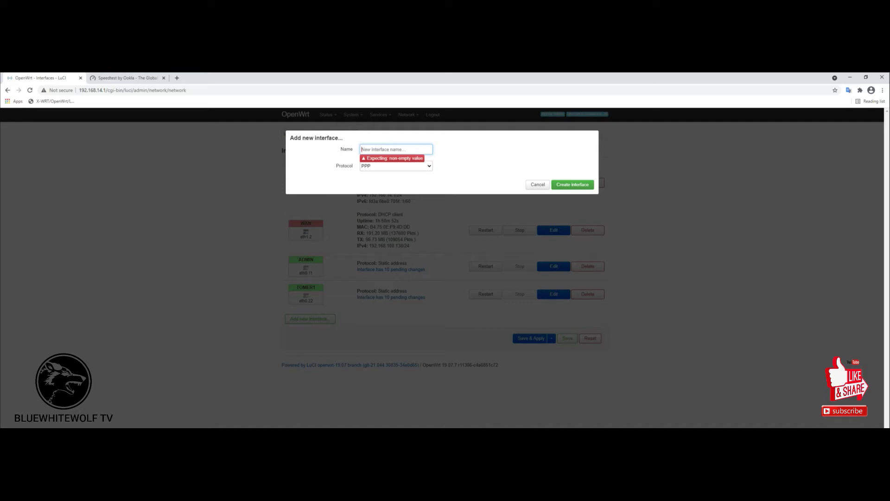
type("lo")
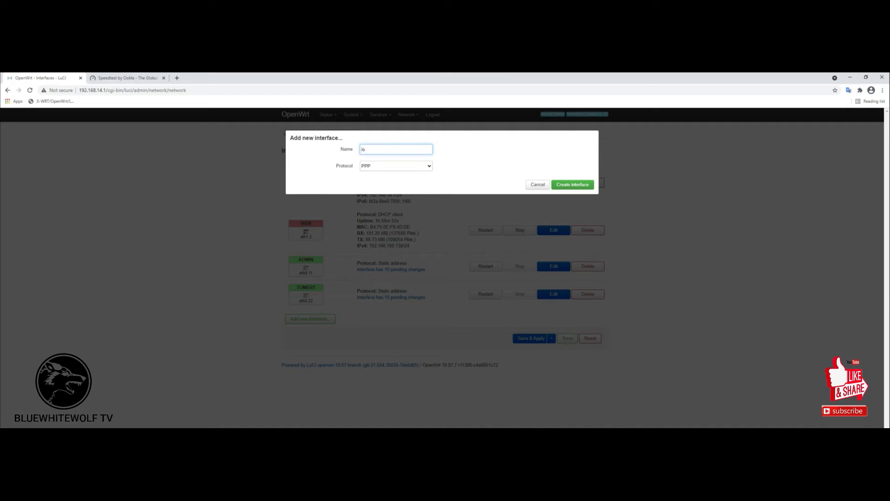
type("t")
Make the iot interface a static address on eth0.33 and create it.
left_click(429, 166)
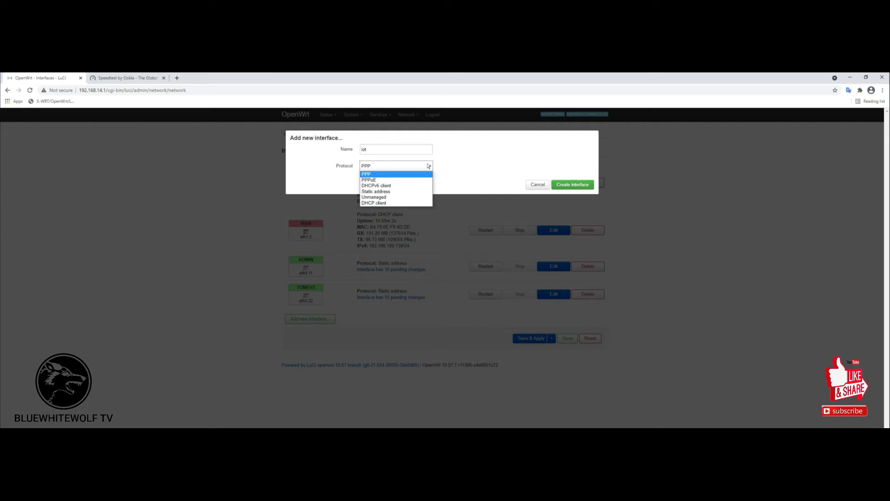
left_click(428, 165)
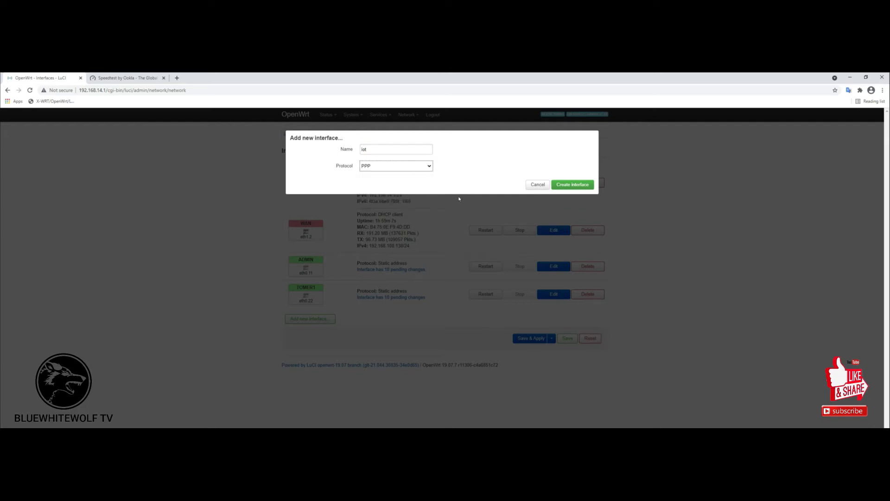
key("alt+Tab")
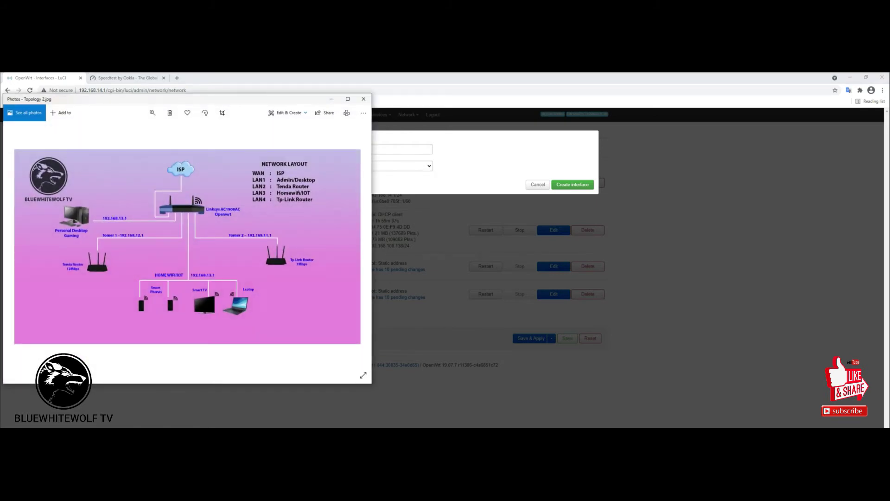
key("alt+Tab")
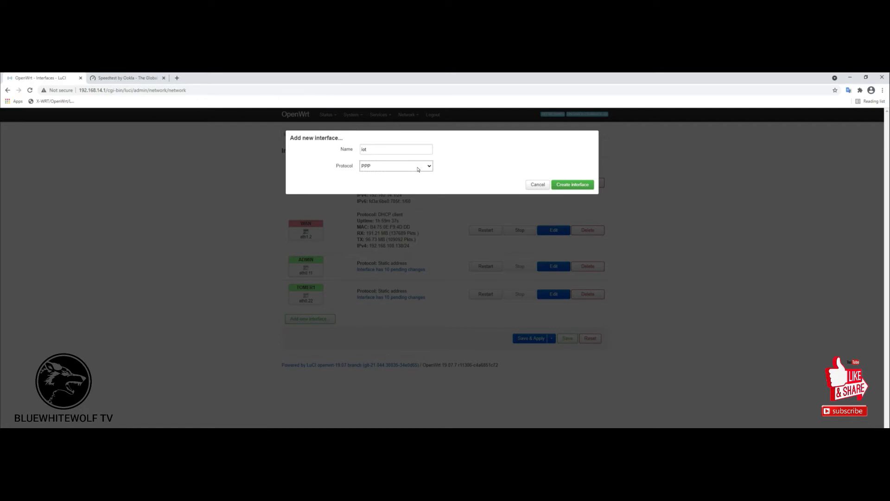
left_click(429, 165)
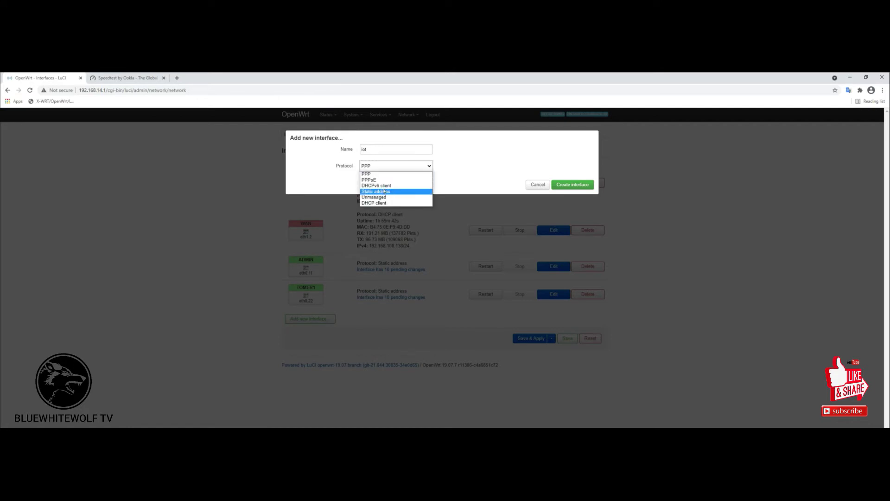
left_click(384, 191)
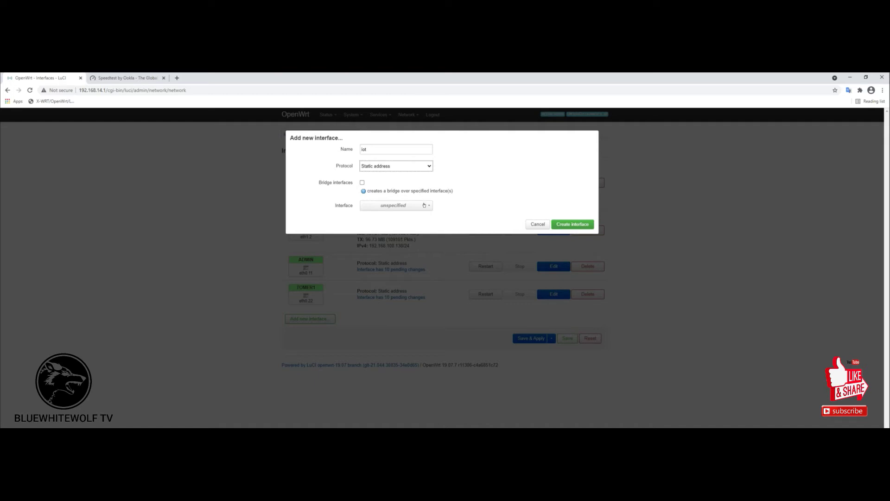
left_click(427, 205)
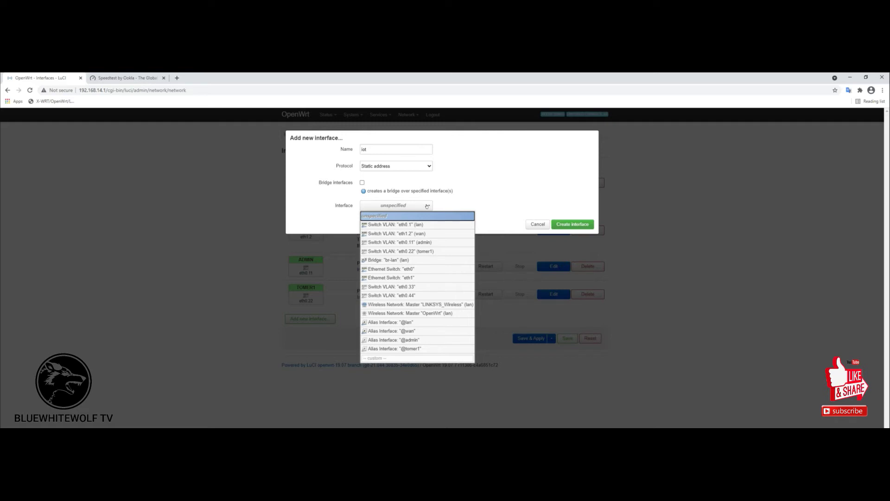
left_click(416, 286)
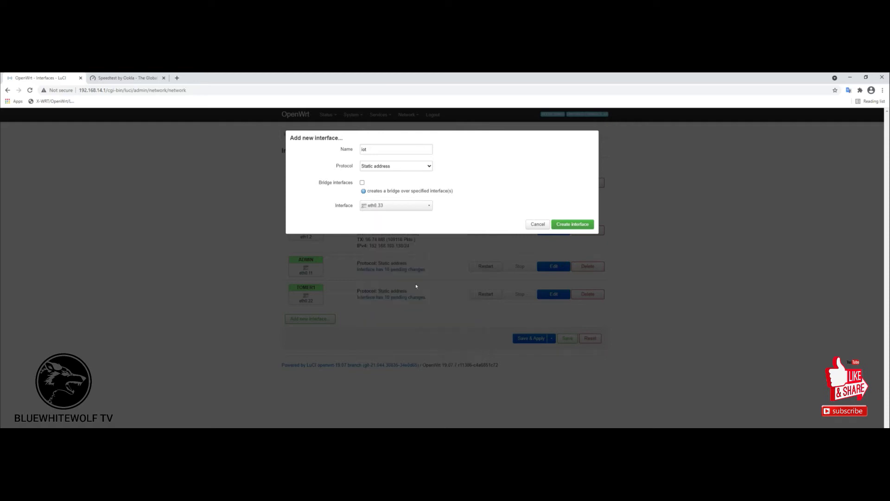
left_click(566, 223)
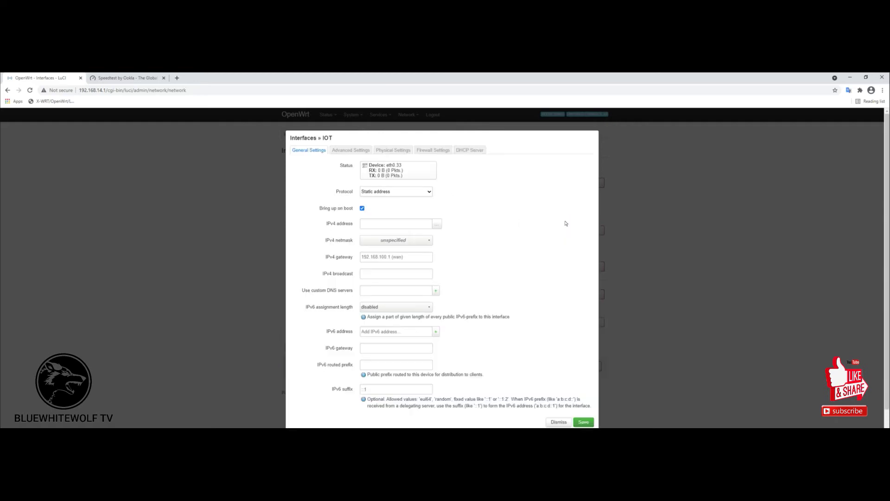
Give IOT IPv4 address 192.168.13.1 with netmask 255.255.255.0.
left_click(388, 225)
type("192.1")
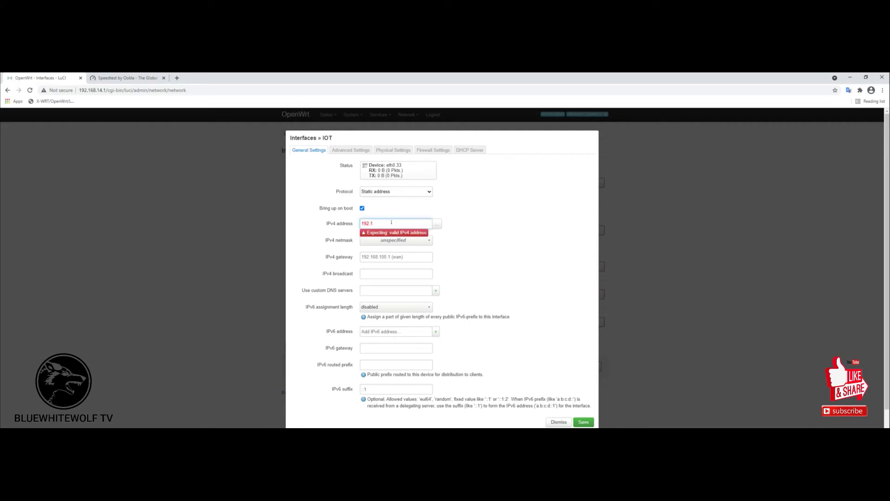
type("8.13.1")
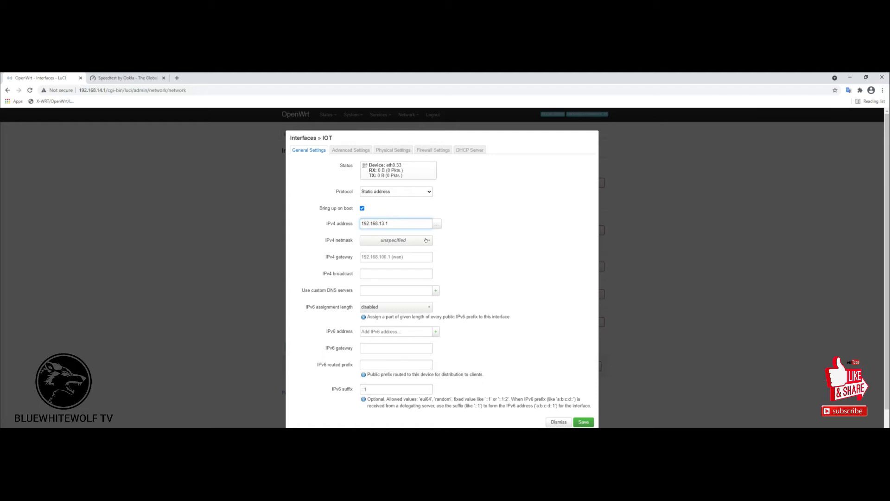
left_click(425, 240)
left_click(397, 257)
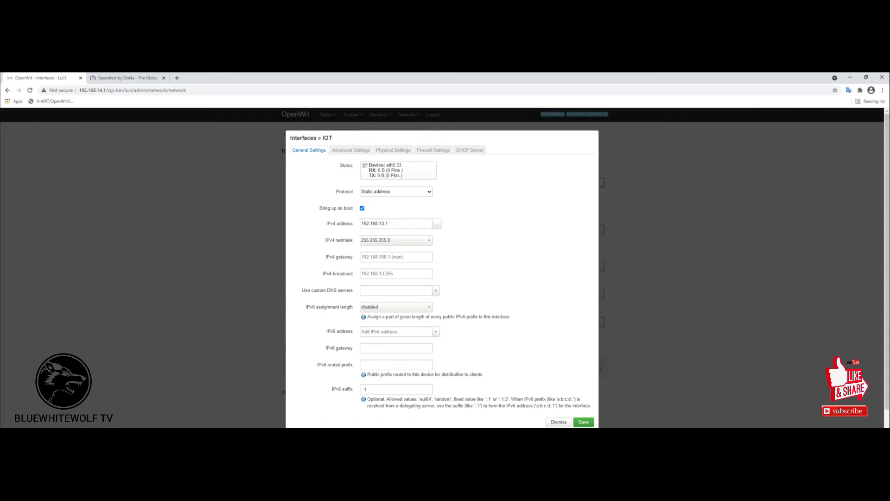
Check IOT's advanced and physical settings and assign it to the lan firewall zone.
left_click(347, 149)
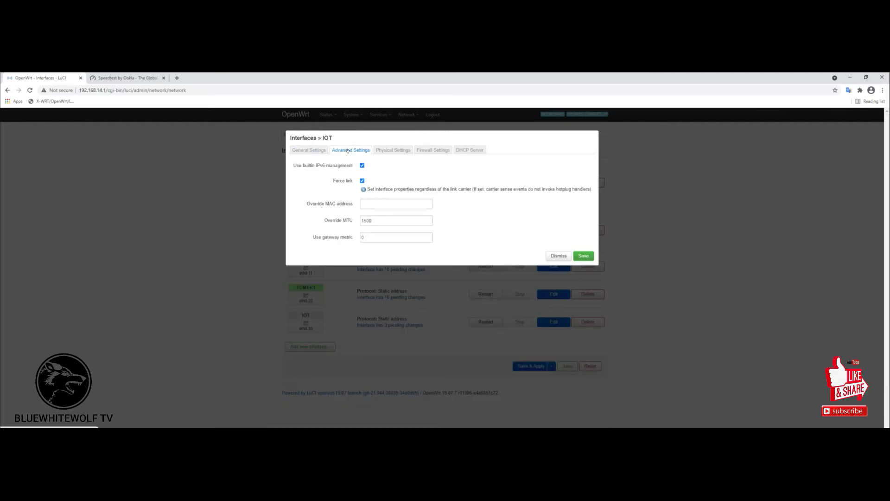
left_click(389, 152)
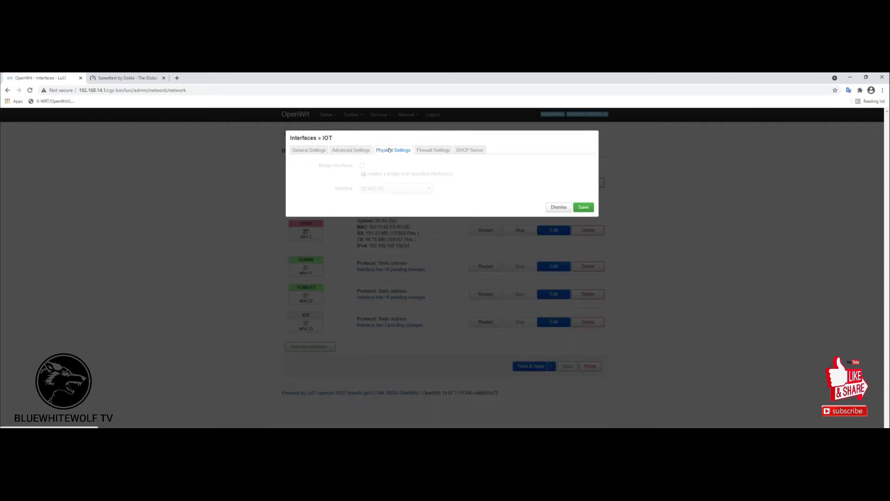
left_click(435, 148)
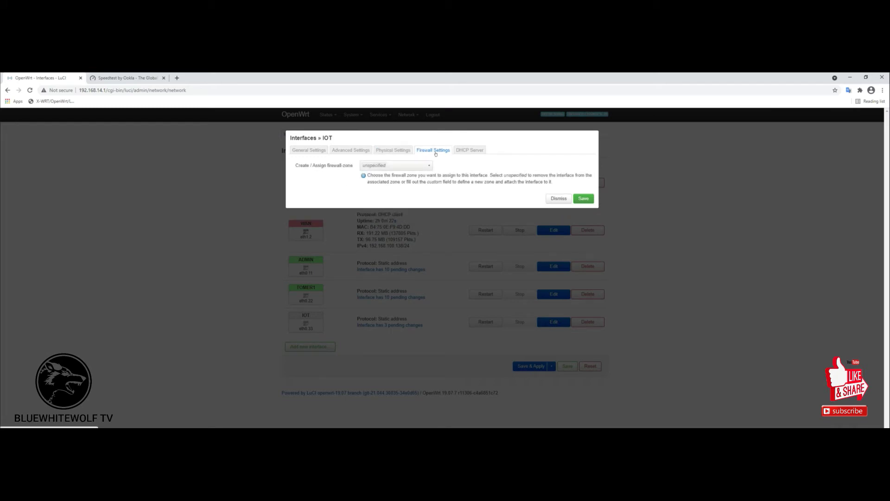
left_click(425, 166)
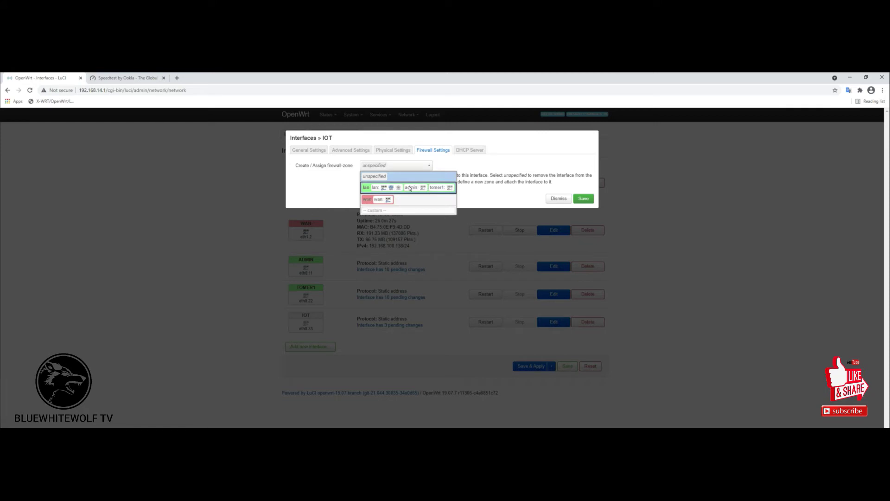
left_click(367, 188)
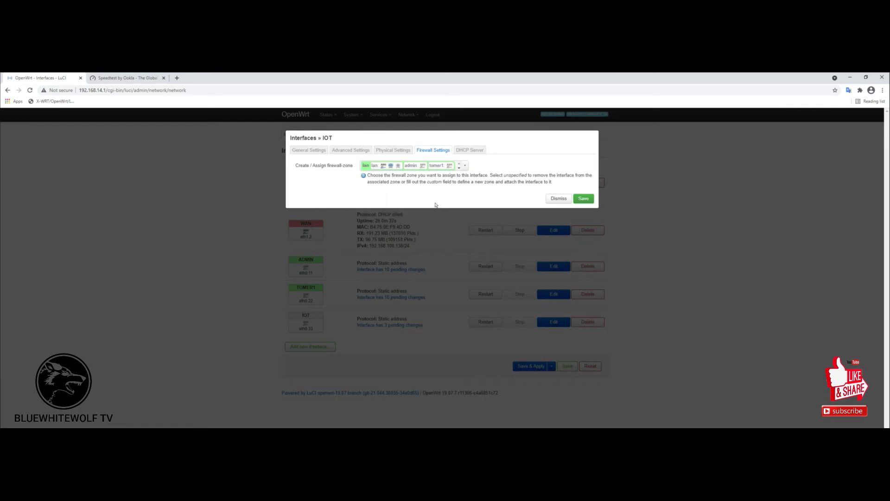
left_click(464, 165)
left_click(469, 159)
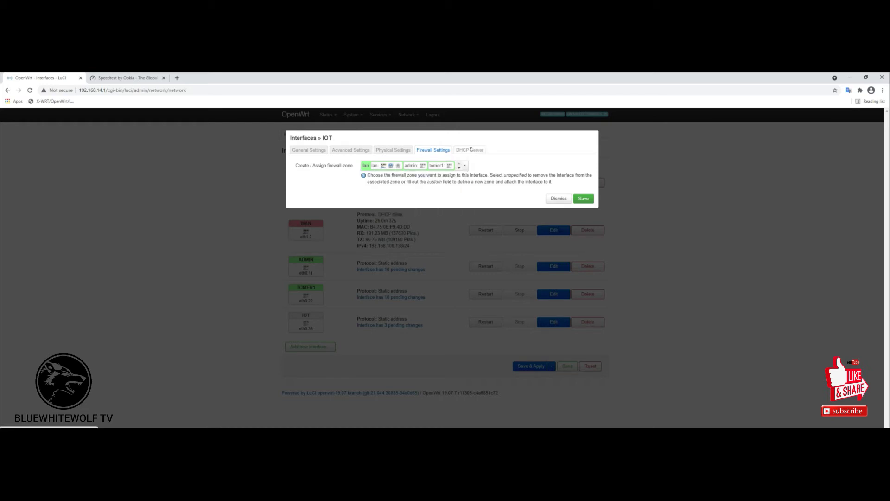
Set up a DHCP server for IOT, review its advanced and IPv6 options, and save.
left_click(471, 149)
left_click(414, 165)
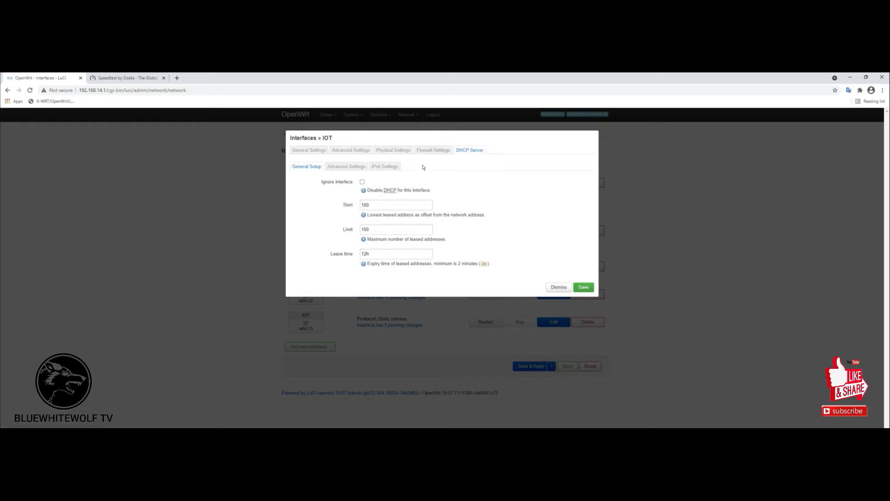
left_click(347, 166)
left_click(385, 166)
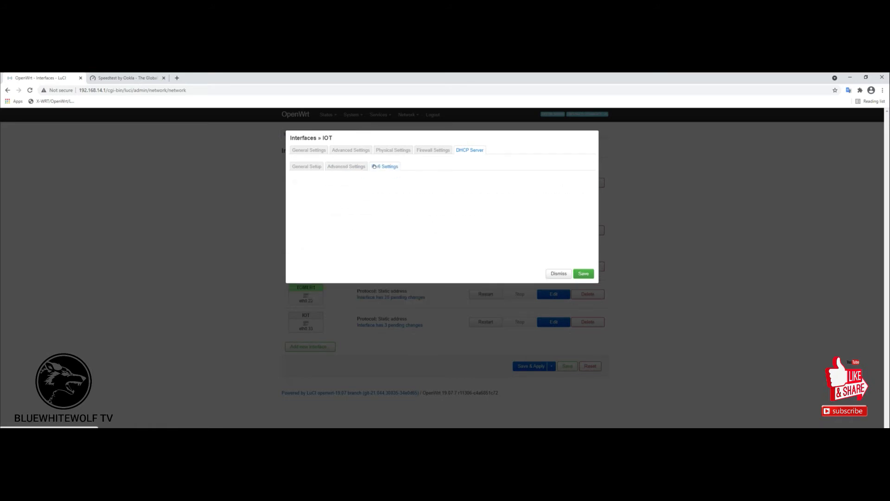
left_click(584, 274)
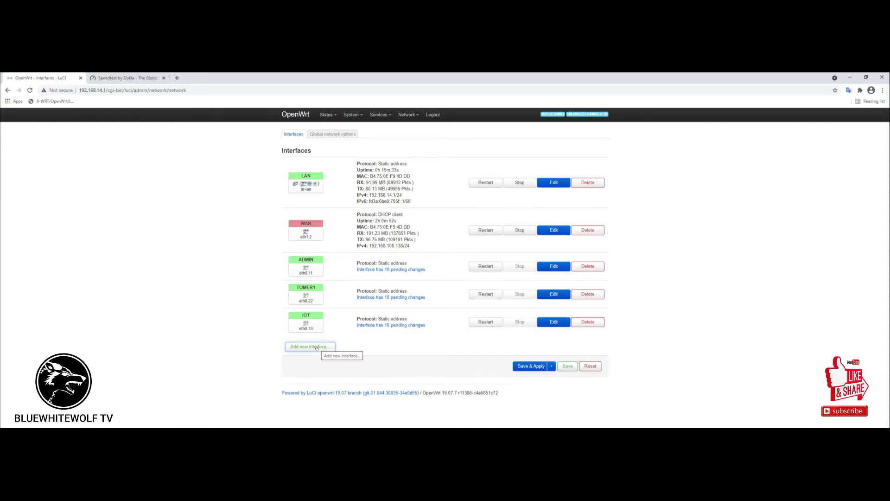
Create a static-address interface named tomer2 attached to eth0.44.
left_click(317, 348)
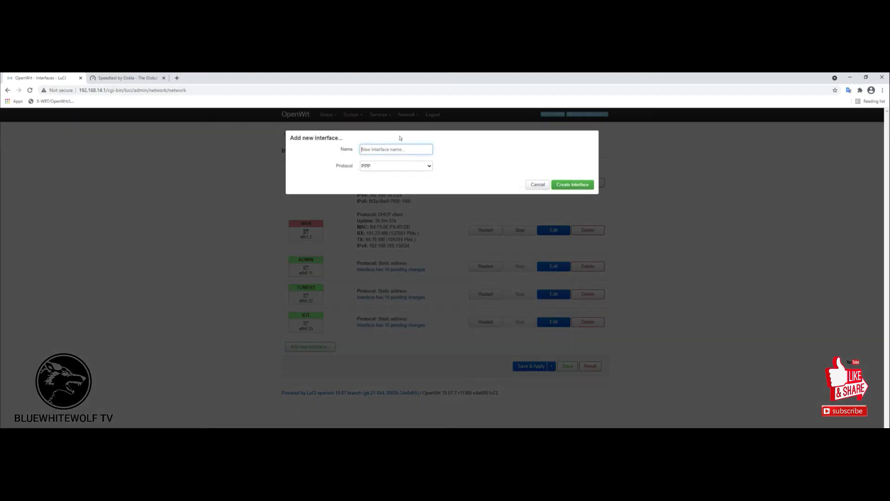
type("tomer")
type("2")
left_click(428, 165)
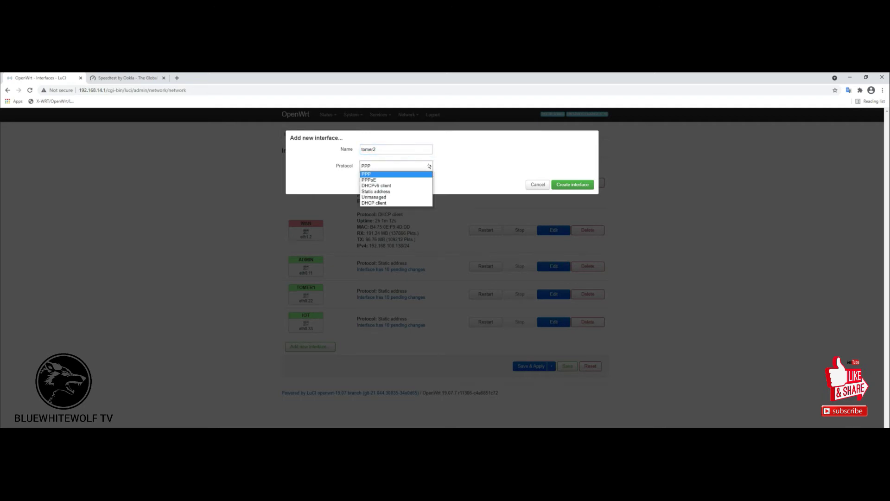
left_click(377, 192)
left_click(426, 206)
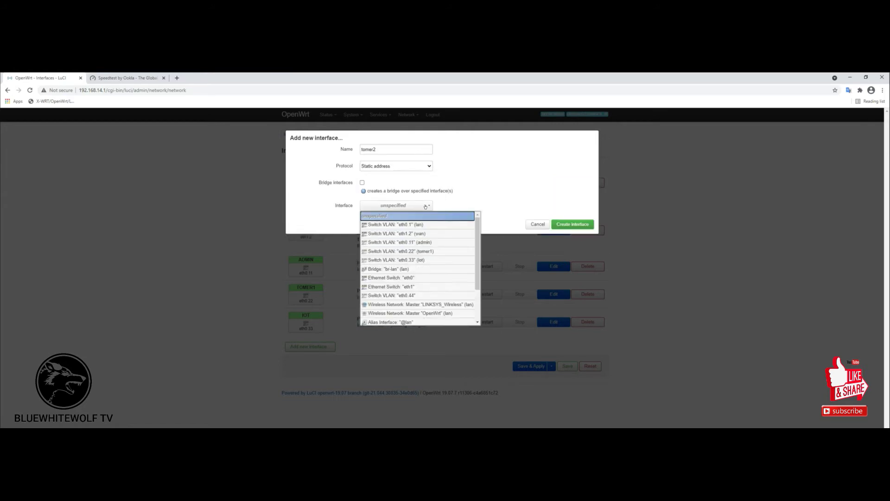
left_click(409, 296)
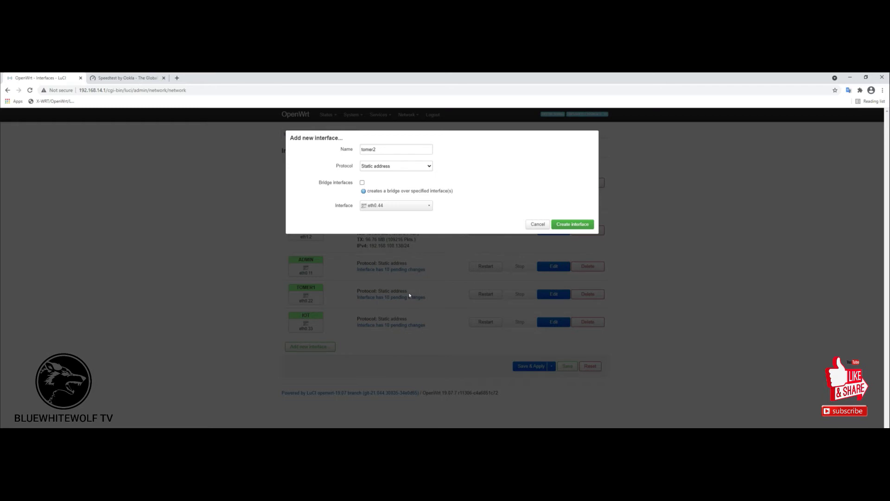
left_click(567, 225)
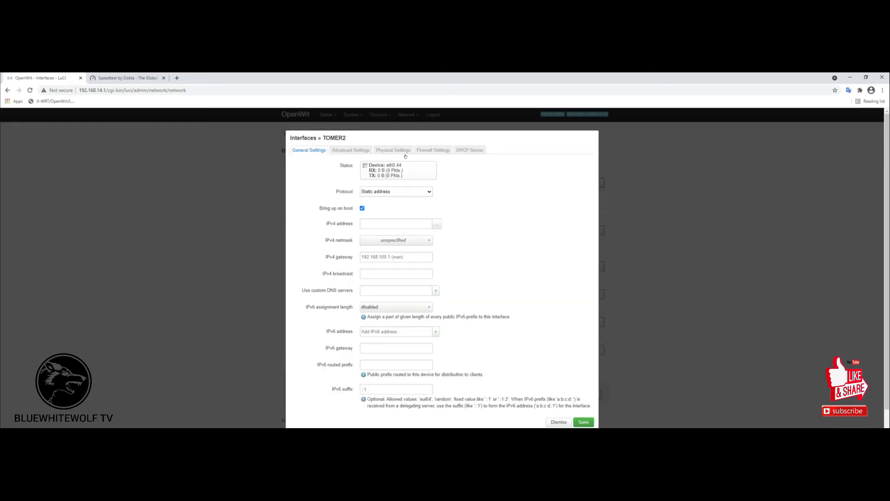
Enter IPv4 address 192.168.11.1 and netmask 255.255.255.0 for TOMER2.
left_click(380, 225)
key("alt+Tab")
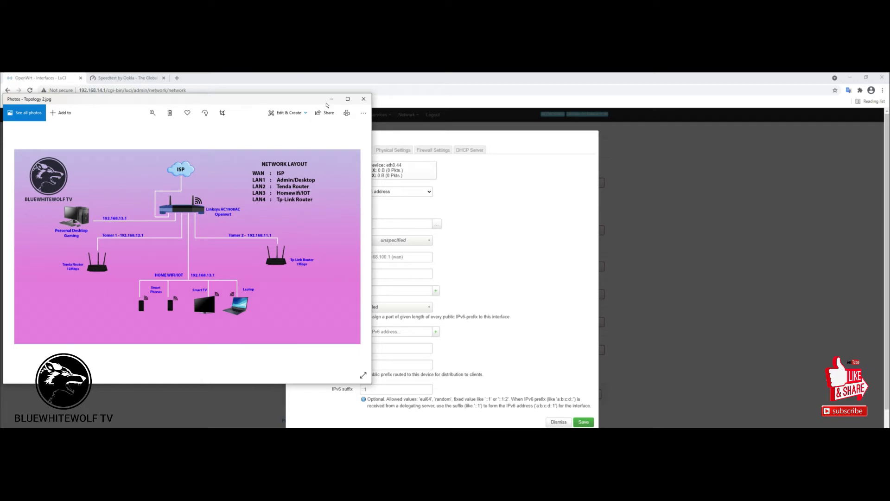
left_click(332, 98)
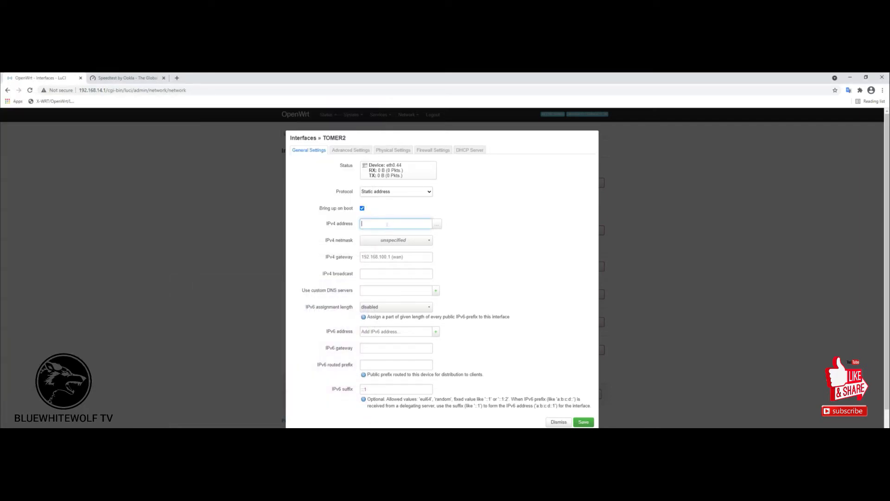
type("192.1")
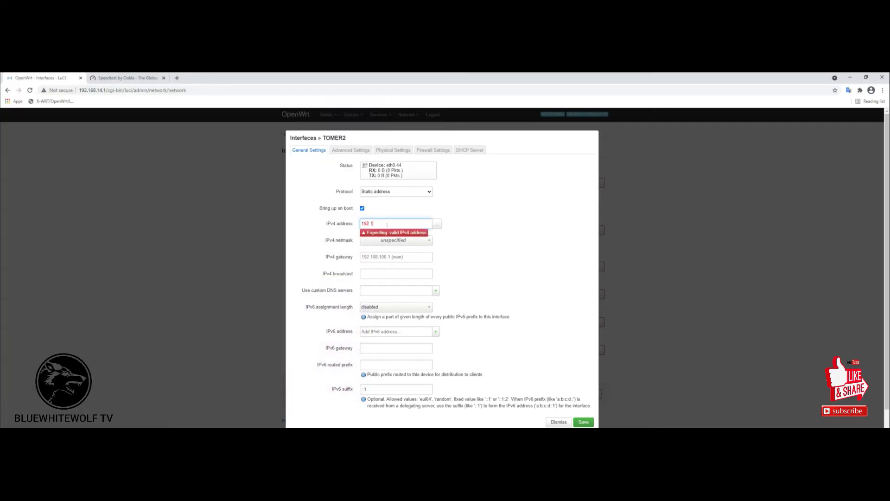
type("68.11.1")
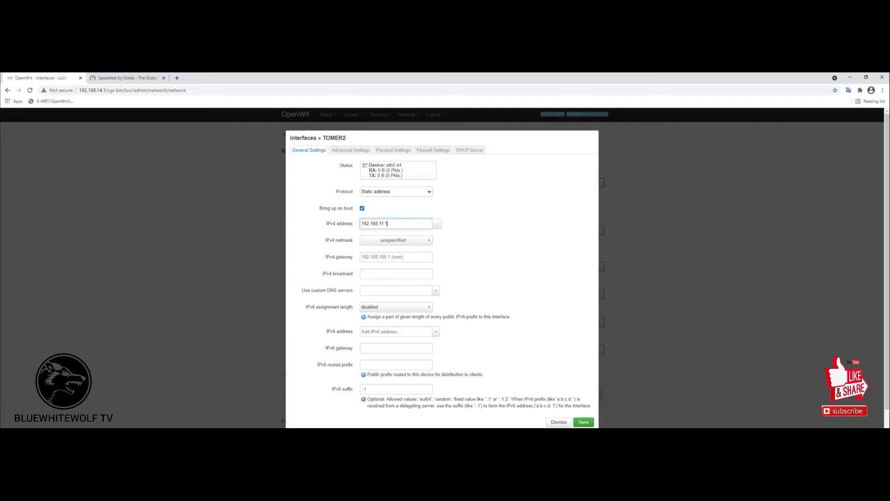
left_click(426, 241)
left_click(387, 258)
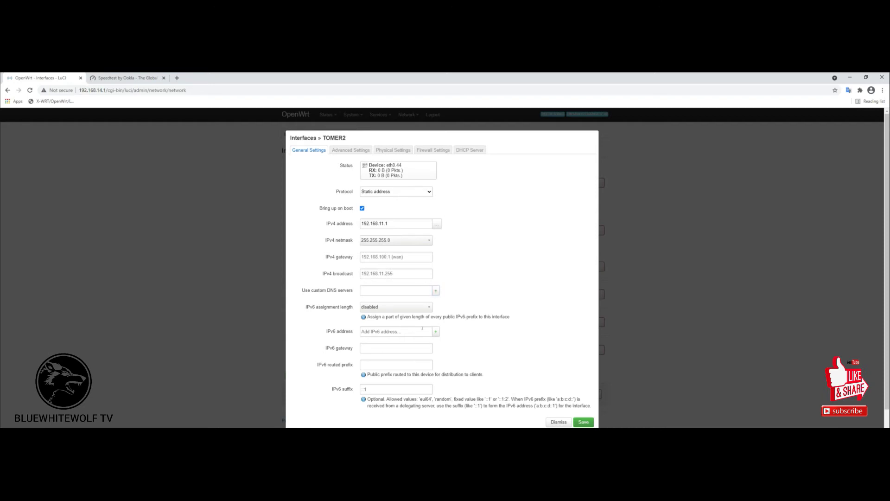
left_click(342, 151)
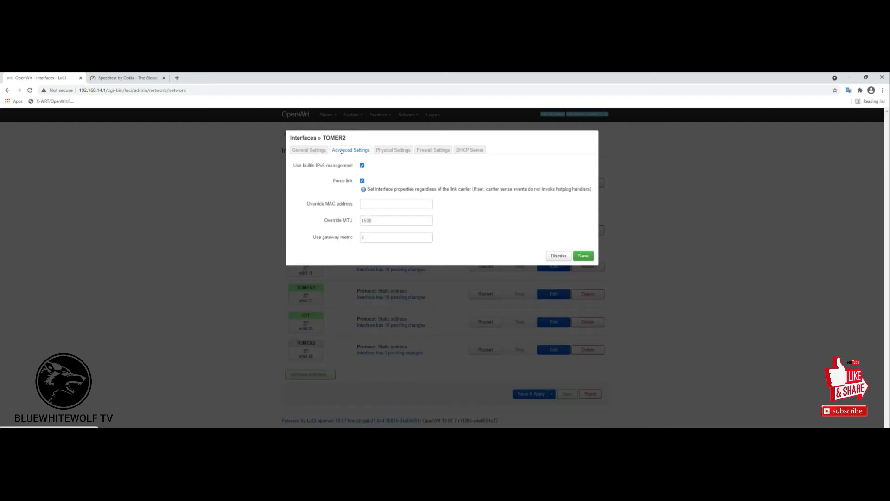
Check TOMER2's physical settings and assign it to the lan firewall zone.
left_click(382, 150)
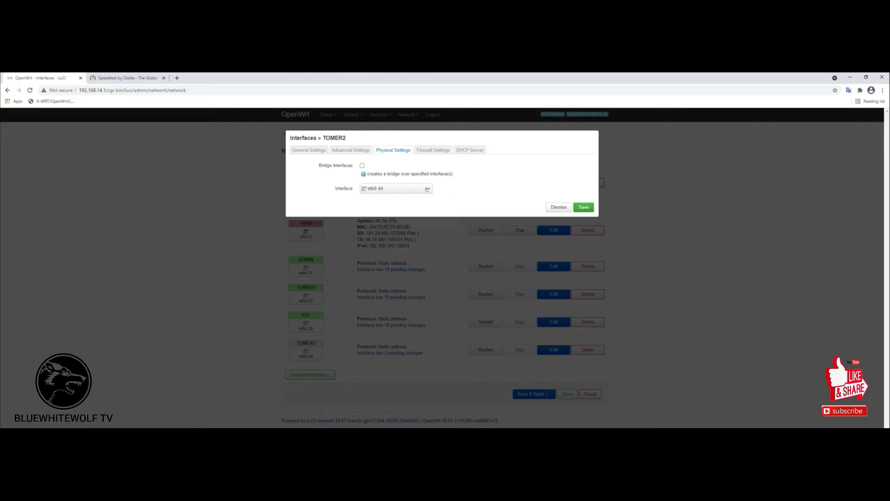
left_click(433, 150)
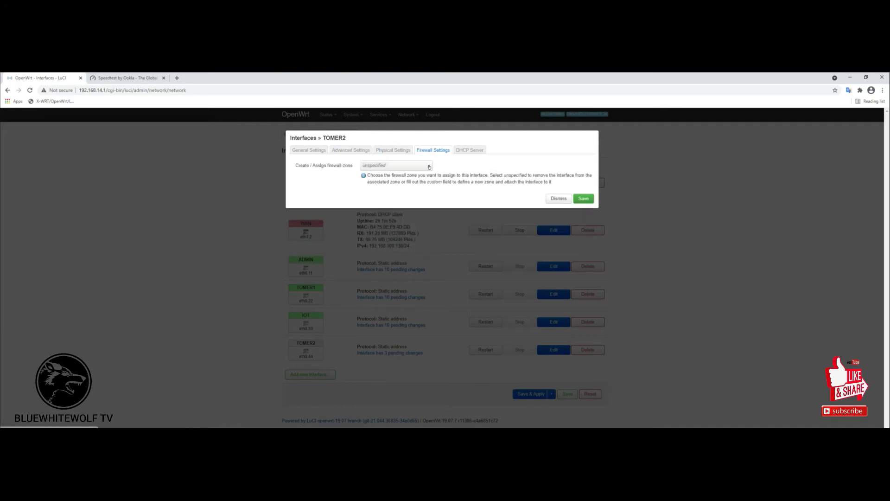
left_click(429, 167)
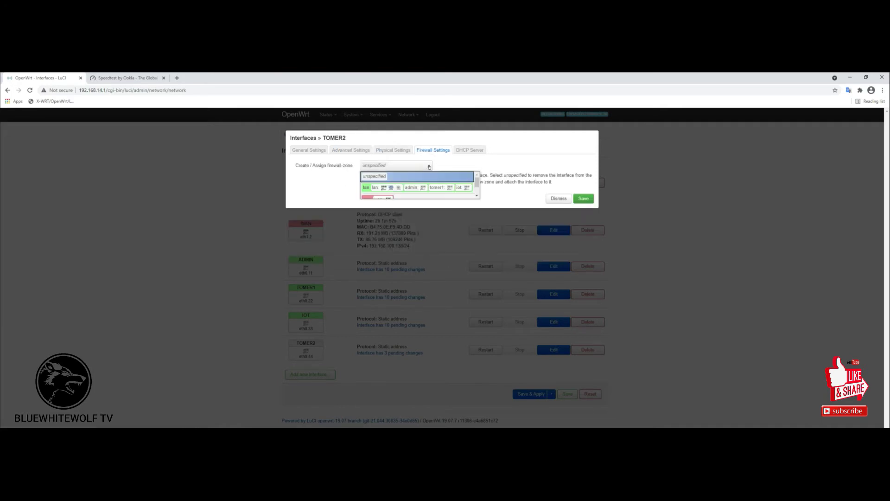
left_click(366, 188)
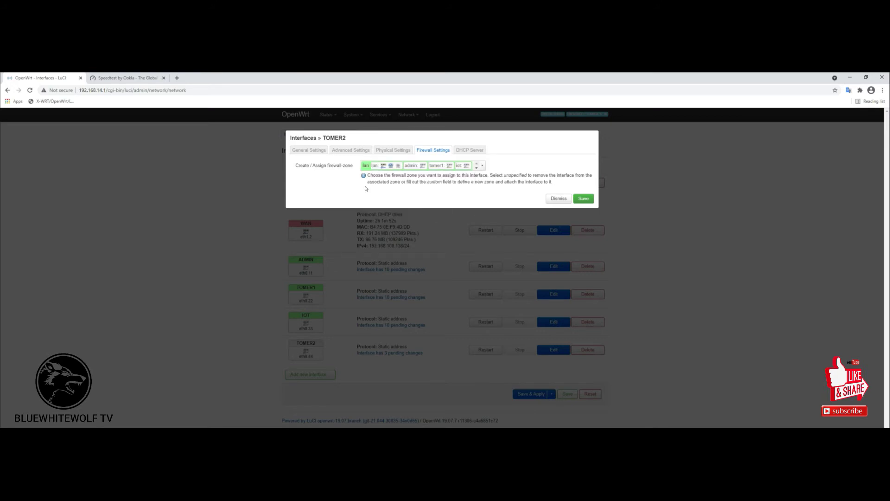
Set up a DHCP server for TOMER2, review its advanced and IPv6 options, and save.
left_click(469, 149)
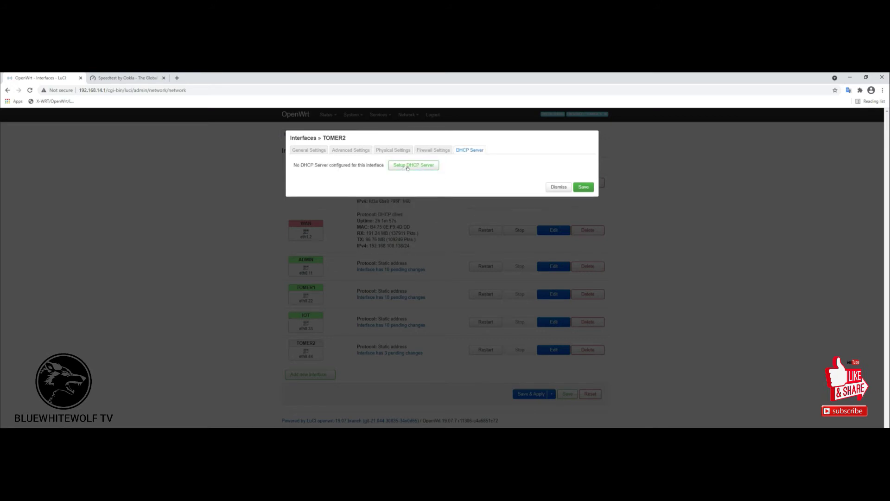
left_click(409, 165)
left_click(347, 166)
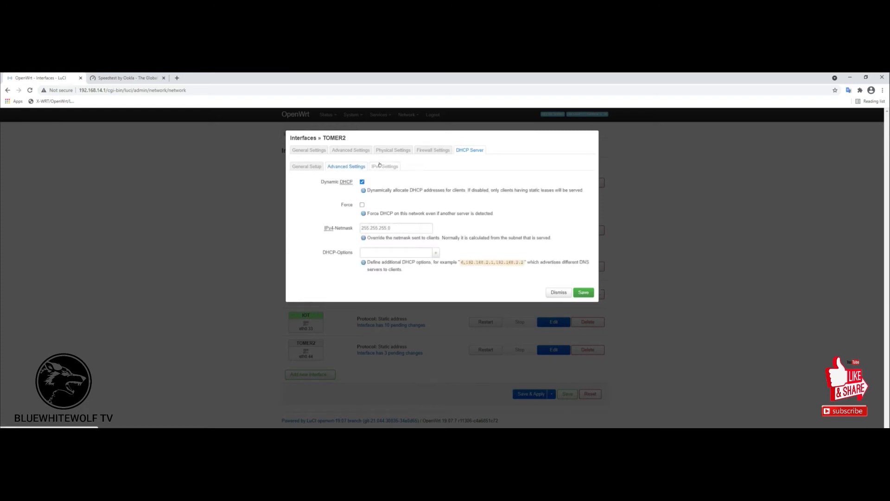
left_click(382, 166)
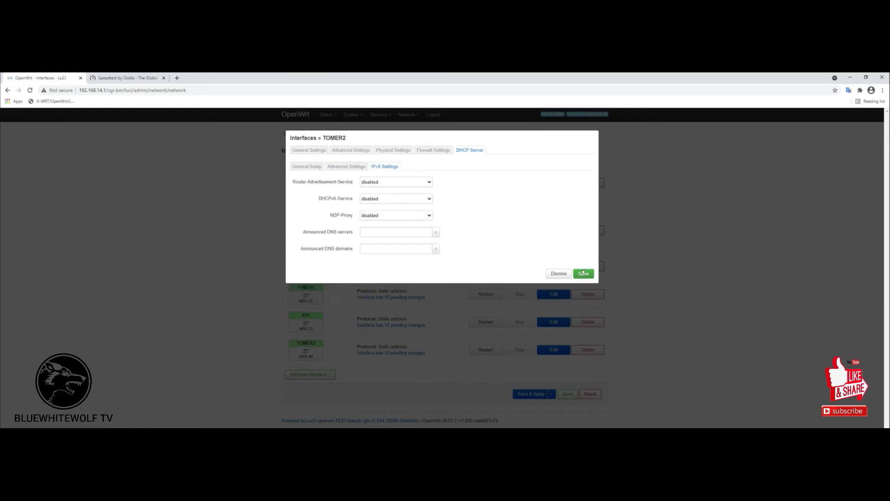
left_click(584, 273)
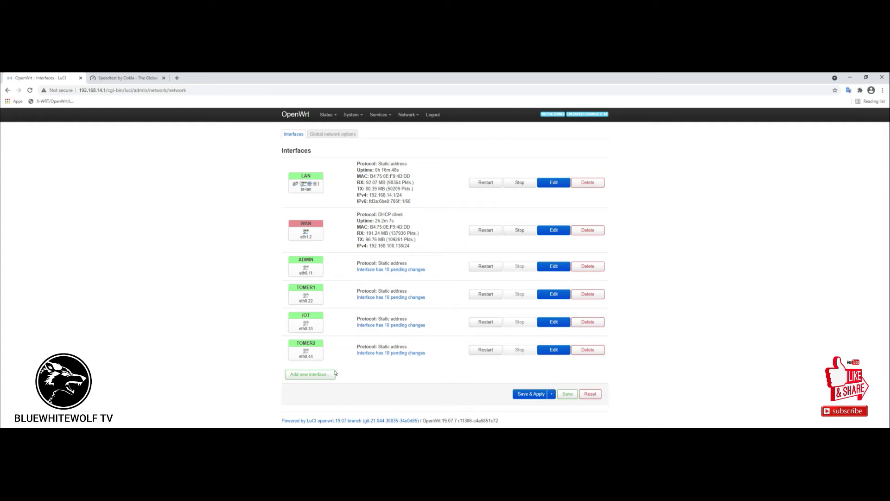
Apply all pending changes without rollback checking and review the four running static interfaces.
left_click(553, 394)
left_click(532, 413)
left_click(524, 395)
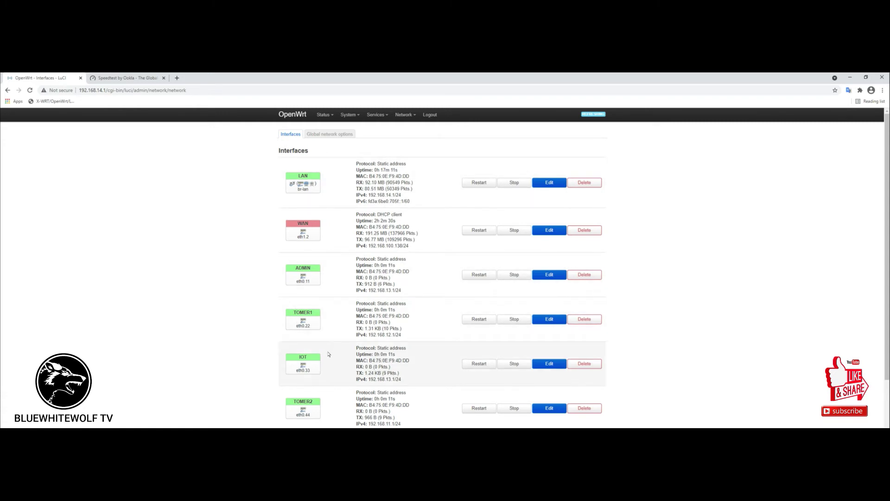
scroll(314, 399, "down", 2)
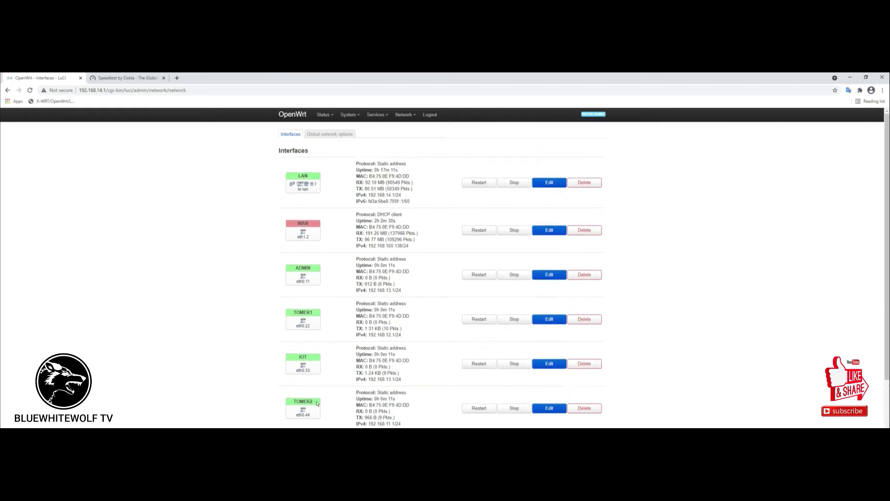
scroll(514, 194, "down", 3)
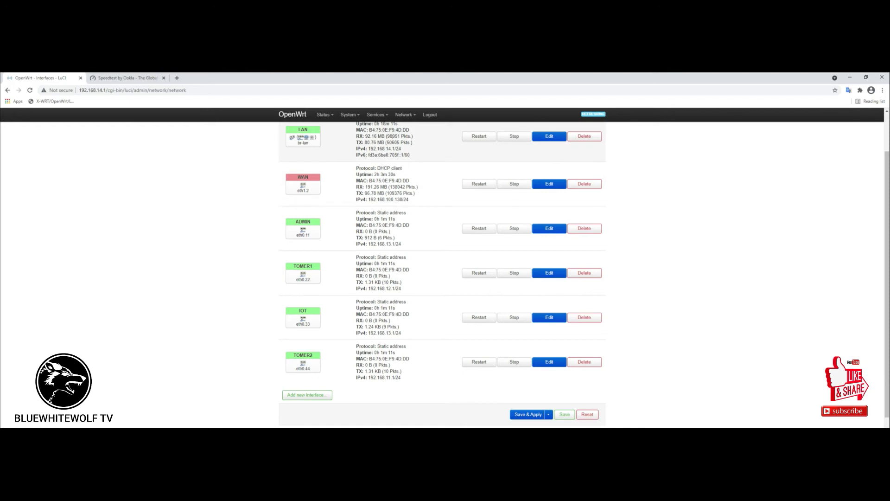
mouse_move(417, 116)
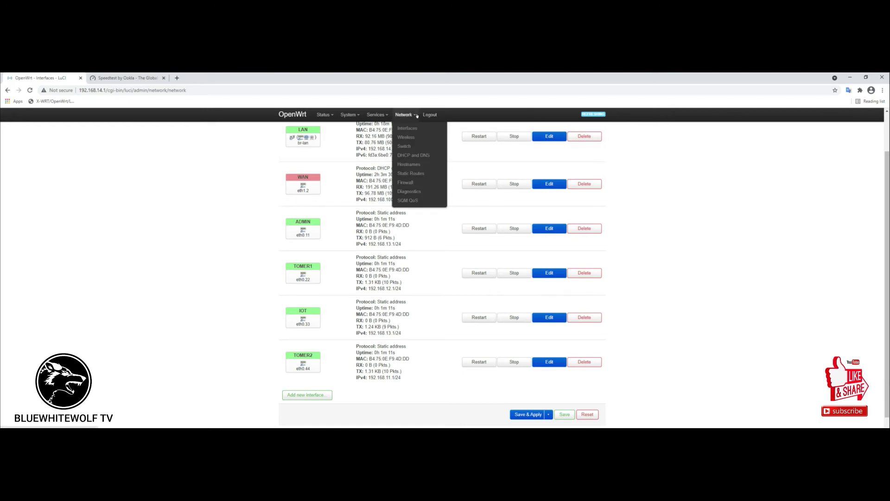
Open the SQM QoS page for the eth1 queue and list its selectable interfaces.
left_click(407, 200)
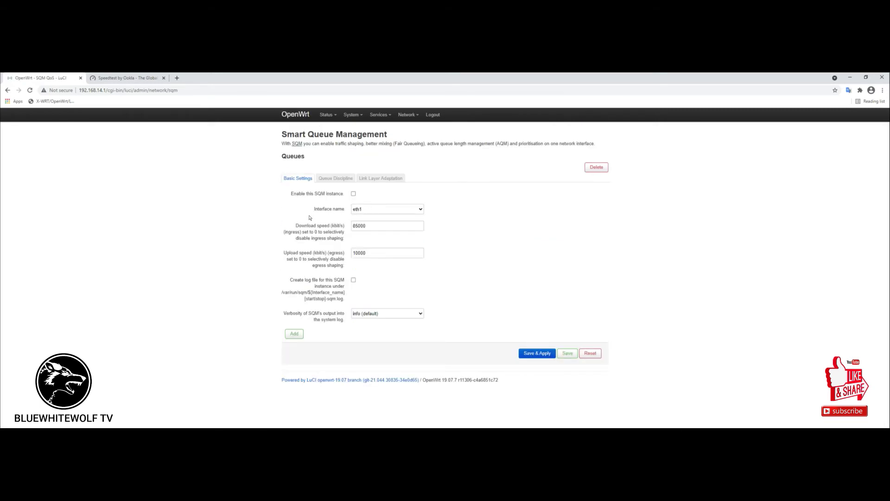
left_click(392, 225)
mouse_move(390, 115)
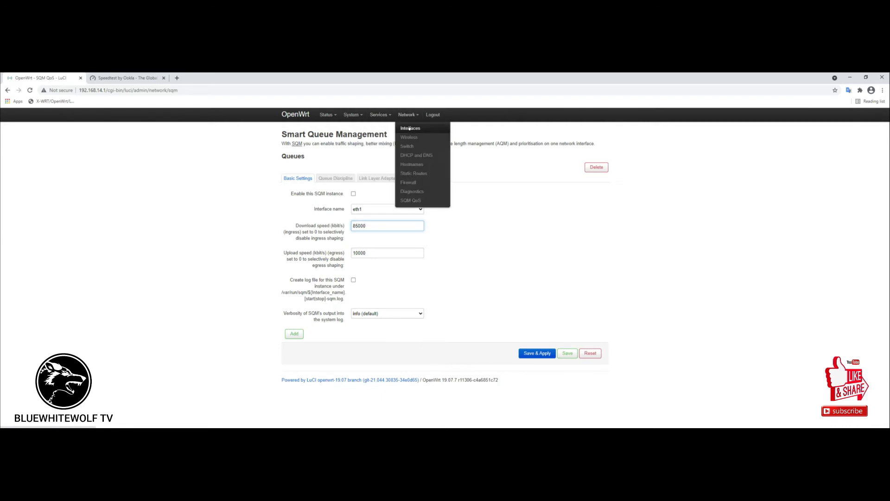
left_click(410, 128)
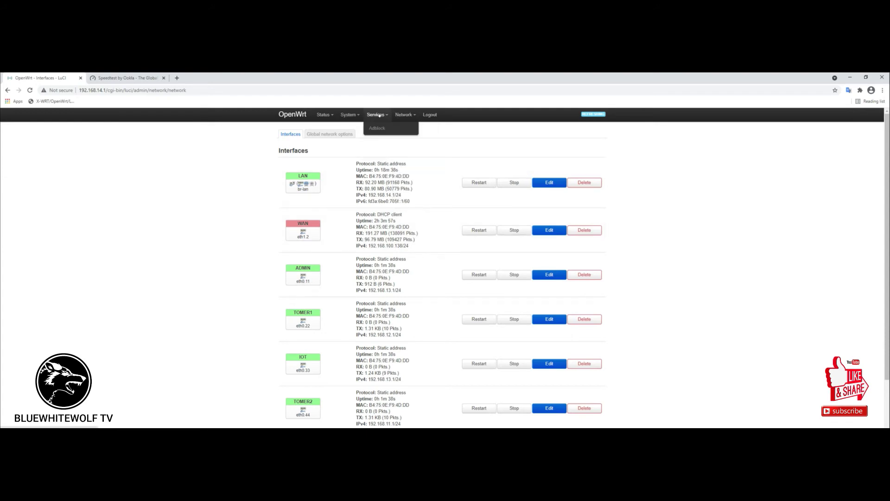
mouse_move(402, 114)
left_click(407, 199)
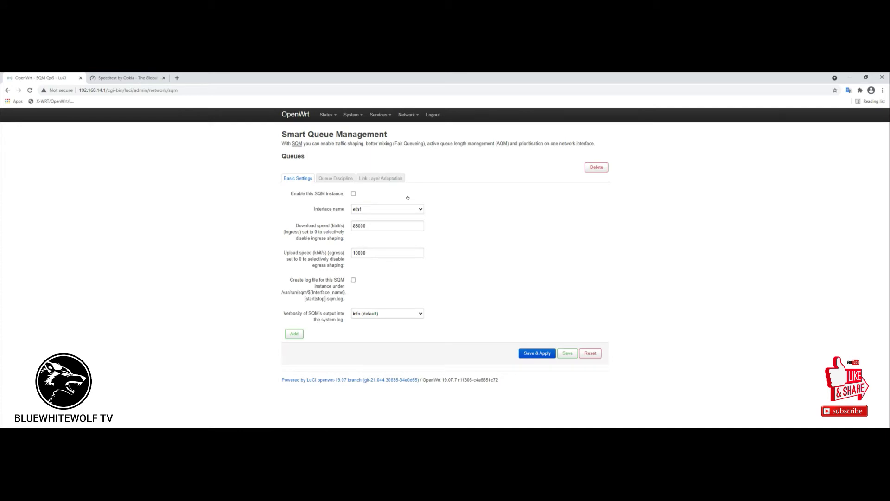
left_click(420, 210)
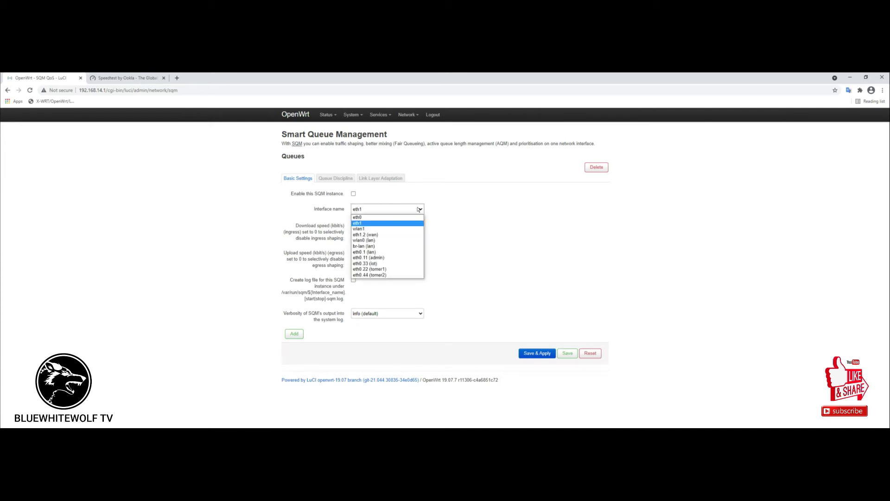
Select eth1.2 (wan) as the shaped interface and enter 35000 kbit/s for download and upload.
left_click(374, 235)
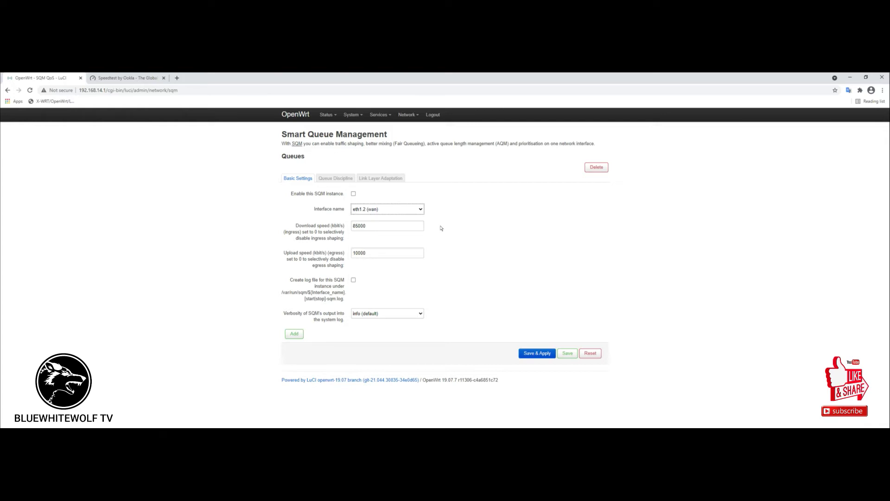
key("Tab")
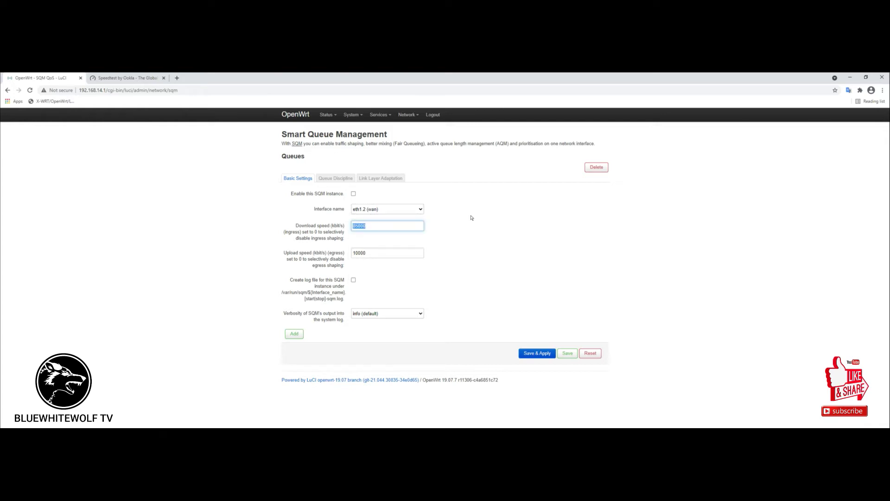
type("35")
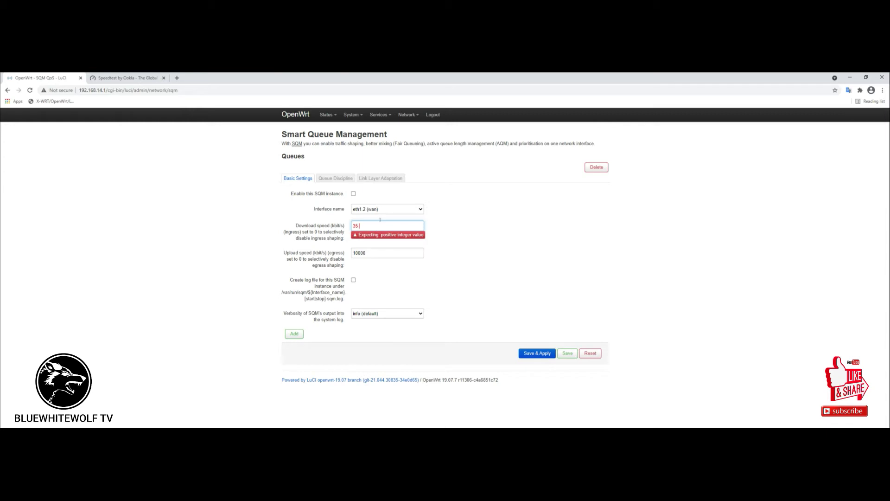
key("BackSpace")
type("000")
key("Tab")
type("3500")
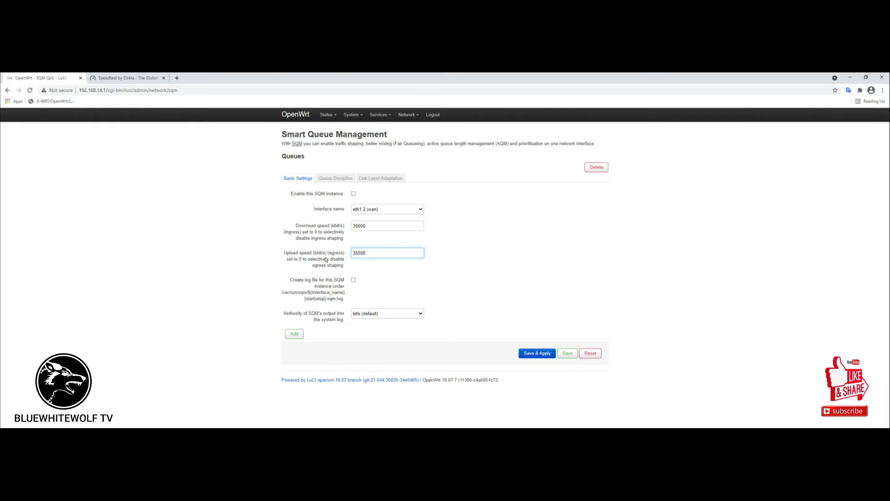
Enable the WAN SQM instance using the cake discipline with the piece_of_cake.qos script.
left_click(353, 193)
left_click(336, 178)
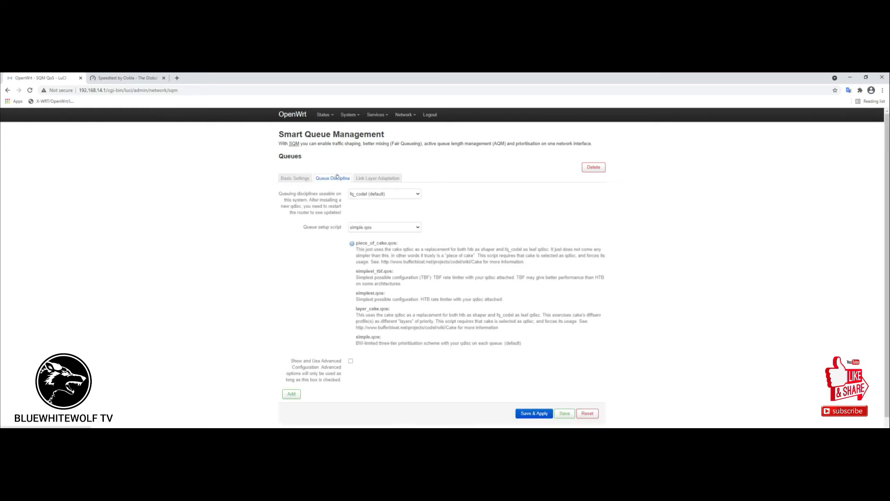
left_click(415, 194)
left_click(408, 208)
left_click(416, 227)
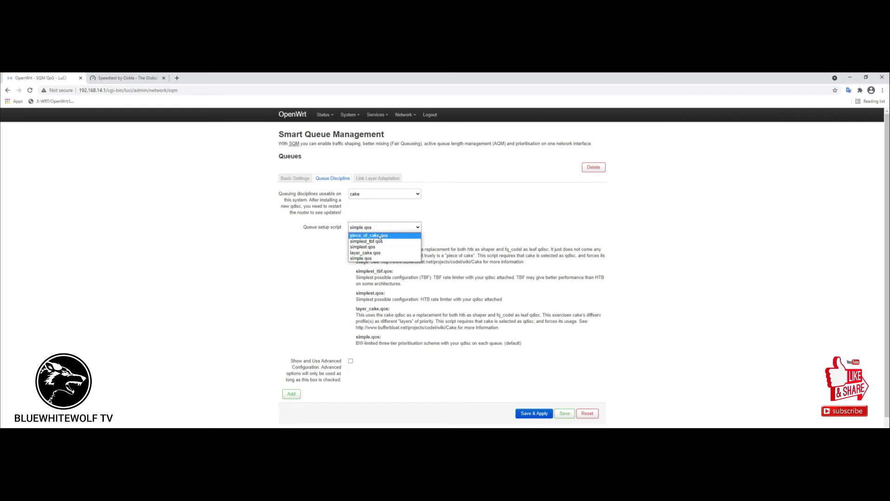
left_click(380, 236)
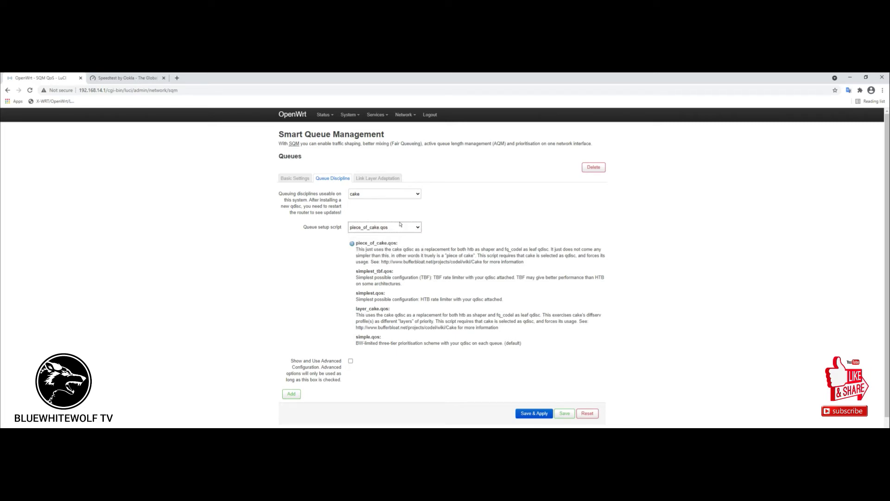
Save and apply the eth1.2 (wan) SQM queue settings at 35000 kbit/s.
left_click(377, 178)
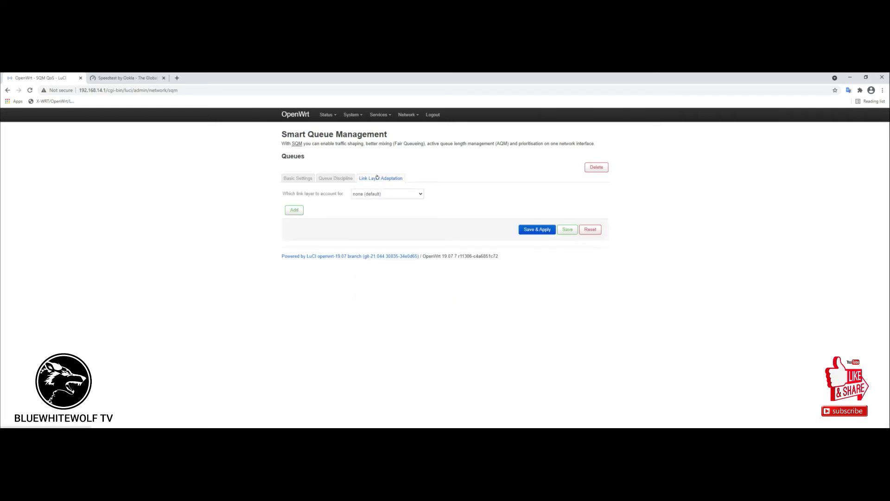
left_click(332, 179)
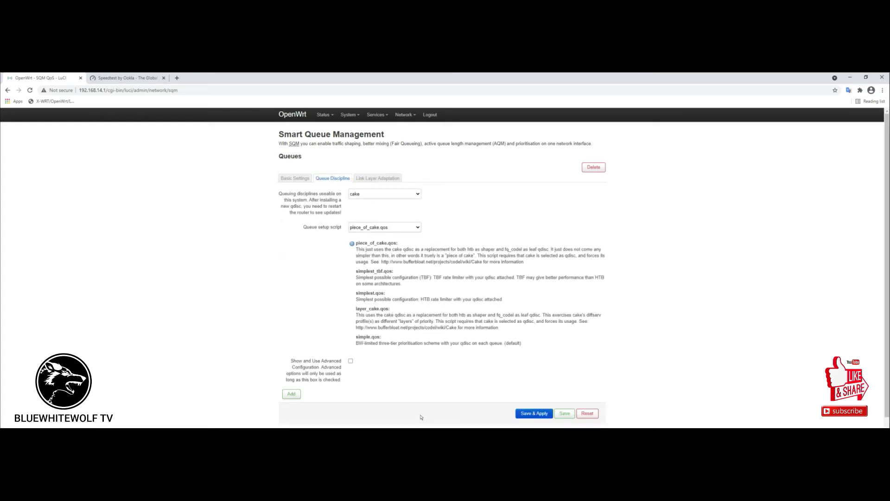
scroll(414, 418, "down", 1)
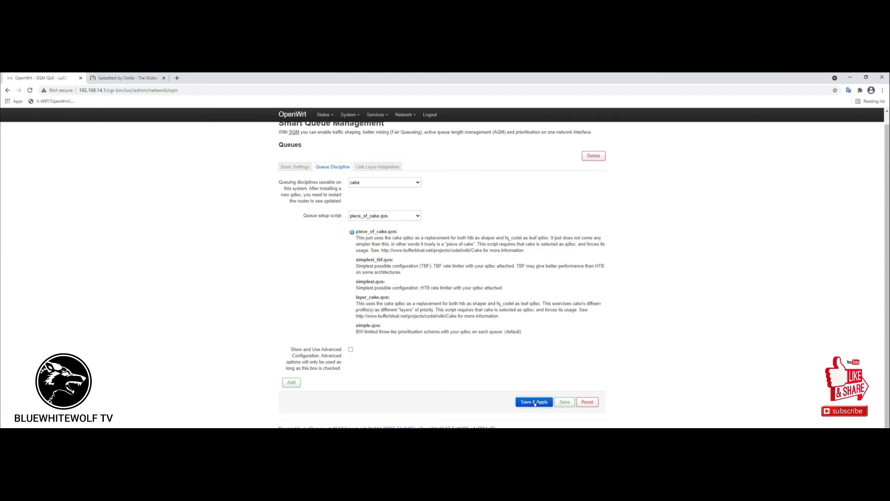
left_click(535, 402)
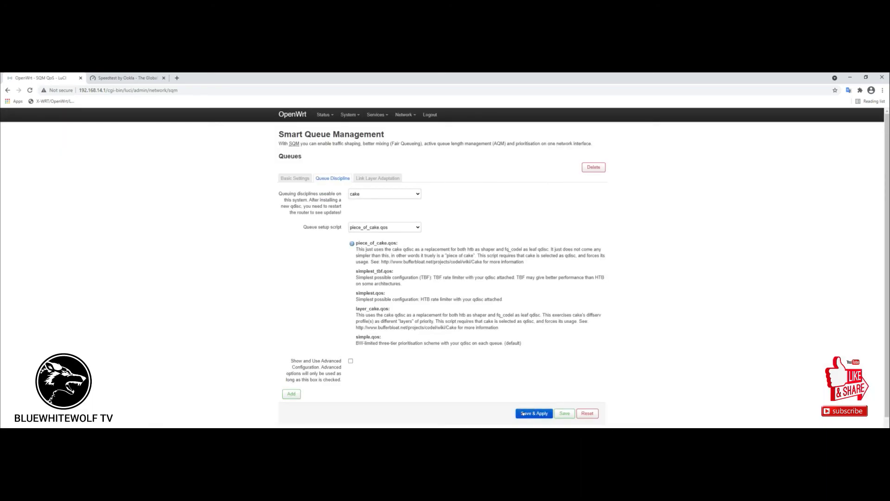
left_click(290, 183)
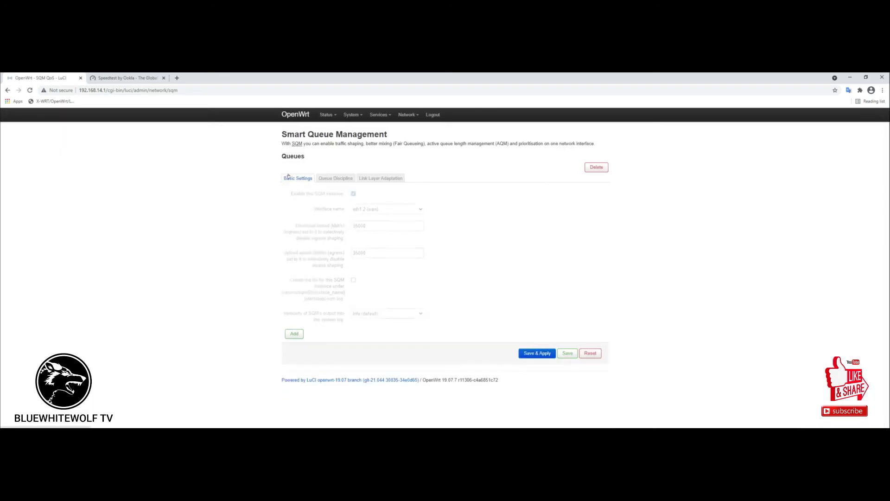
Rerun Speedtest with shaping on (2 ms ping, 9.80 Mbps down, 20.87 Mbps up).
left_click(130, 78)
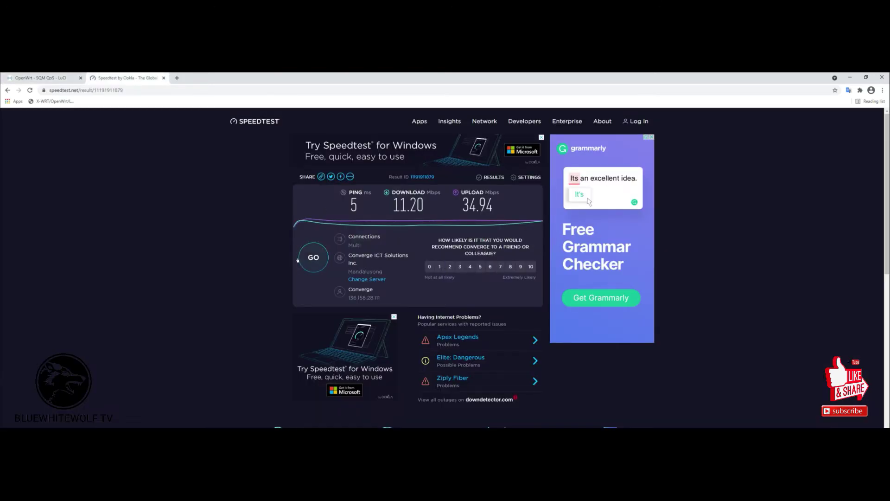
left_click(312, 255)
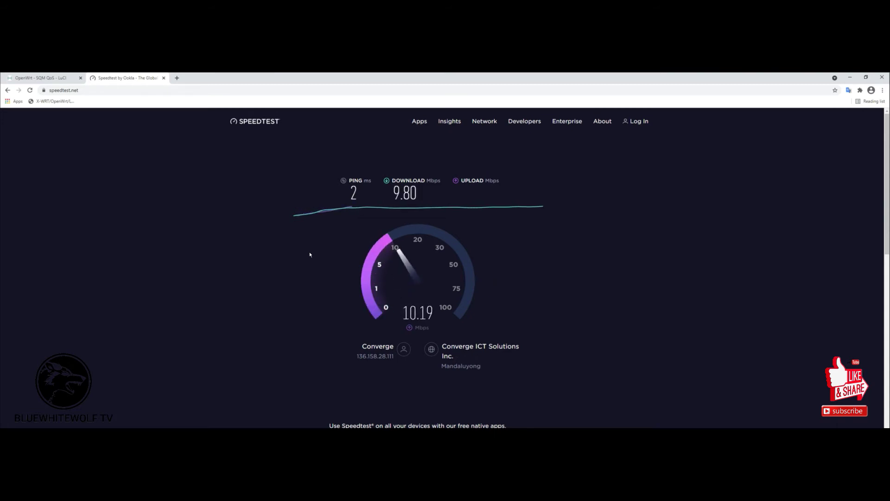
left_click(51, 79)
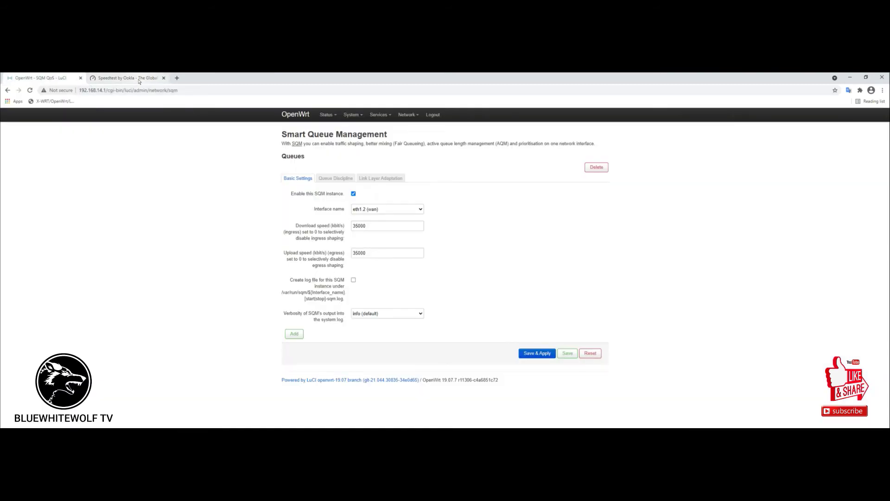
left_click(117, 79)
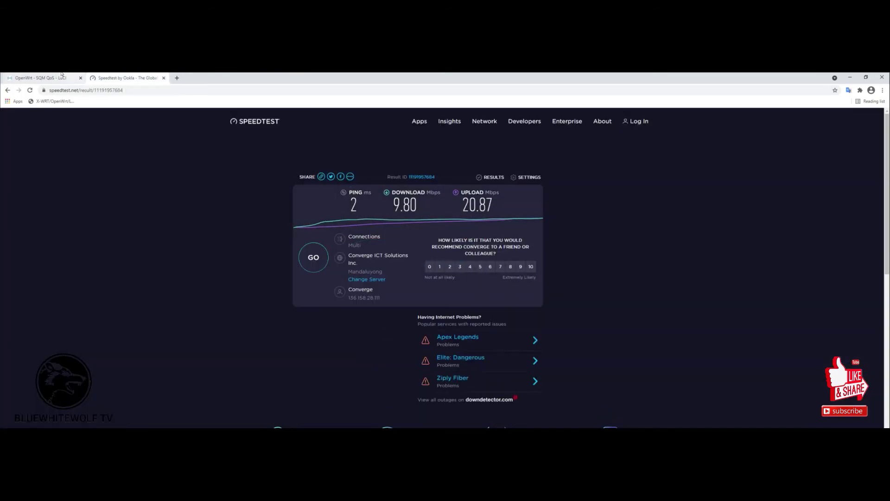
left_click(46, 77)
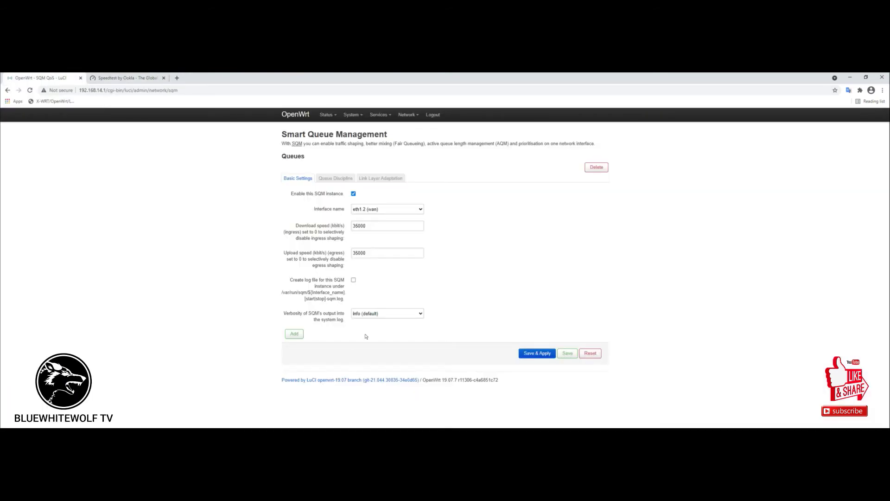
Add and enable a second SQM queue instance, then list its interface choices.
left_click(292, 336)
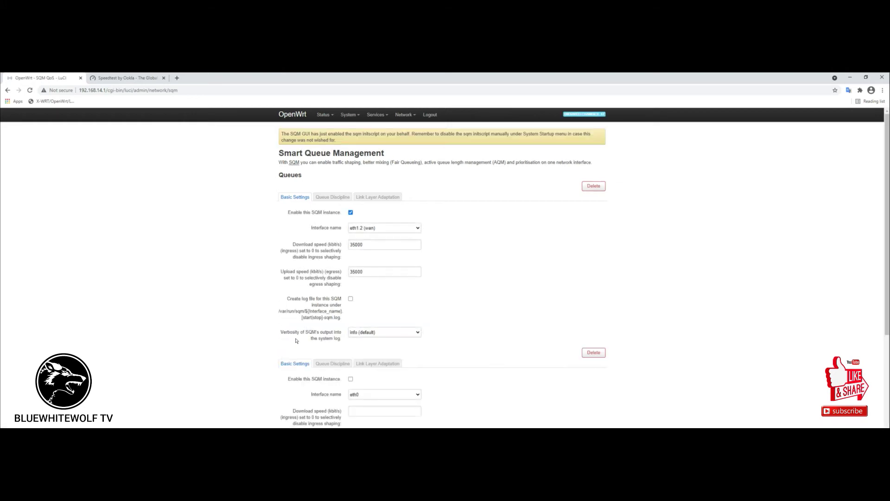
scroll(510, 353, "down", 3)
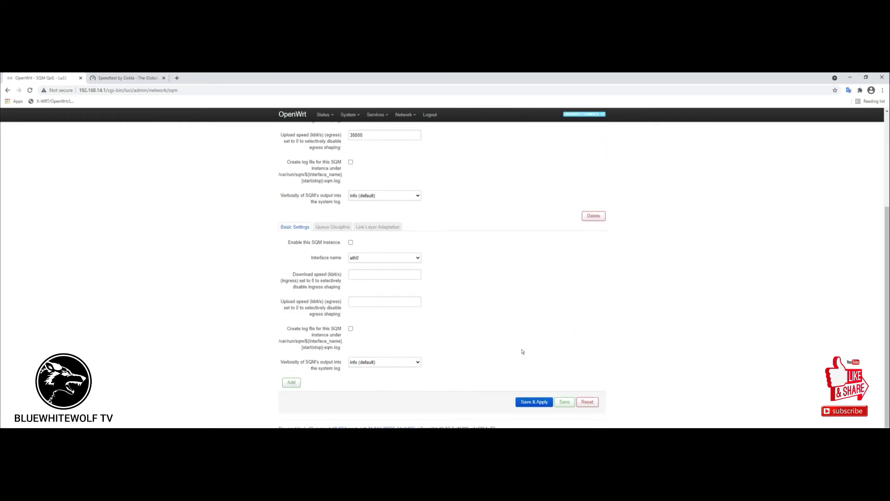
scroll(424, 292, "up", 1)
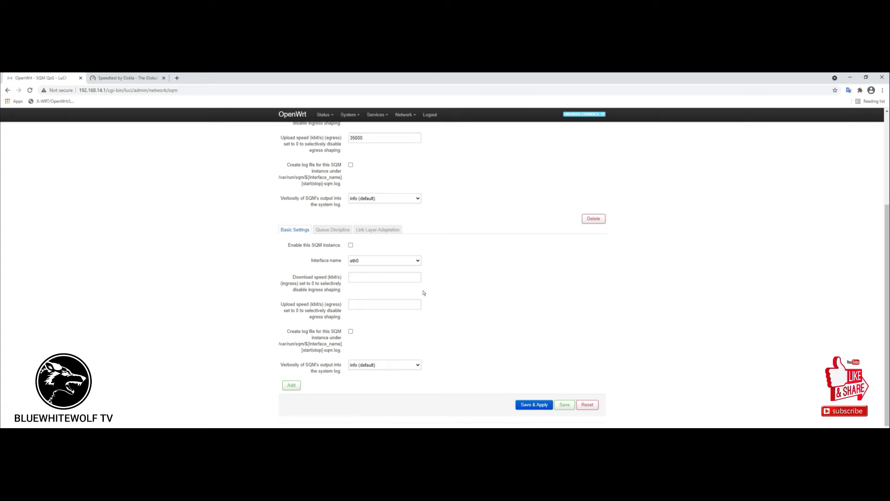
left_click(350, 288)
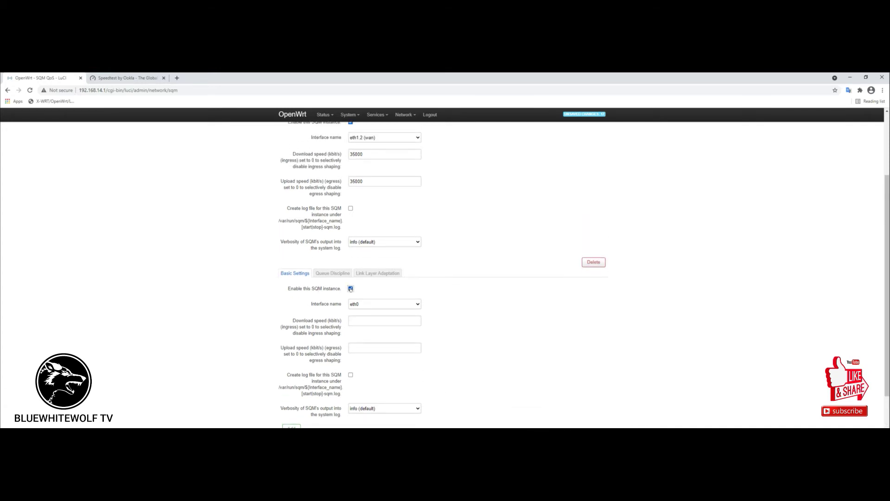
left_click(417, 305)
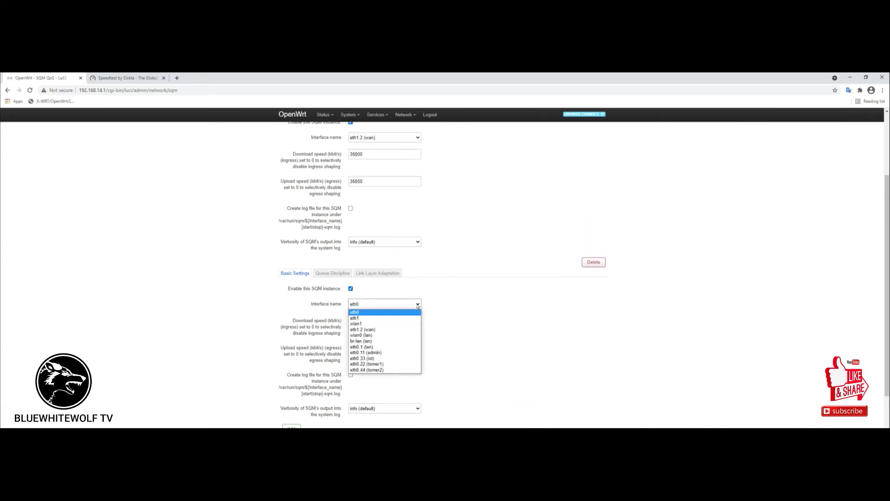
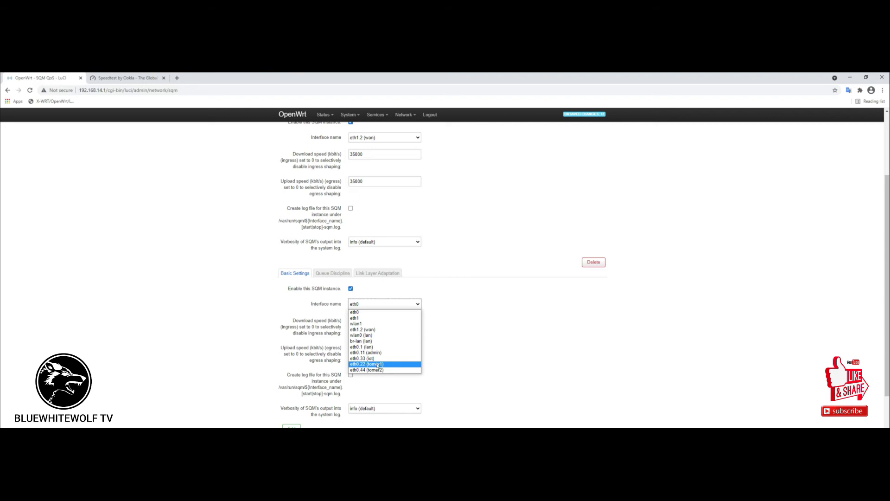
Assign the second SQM queue to eth0.22 (tomer1) with 12000 kbit/s download and upload.
left_click(377, 365)
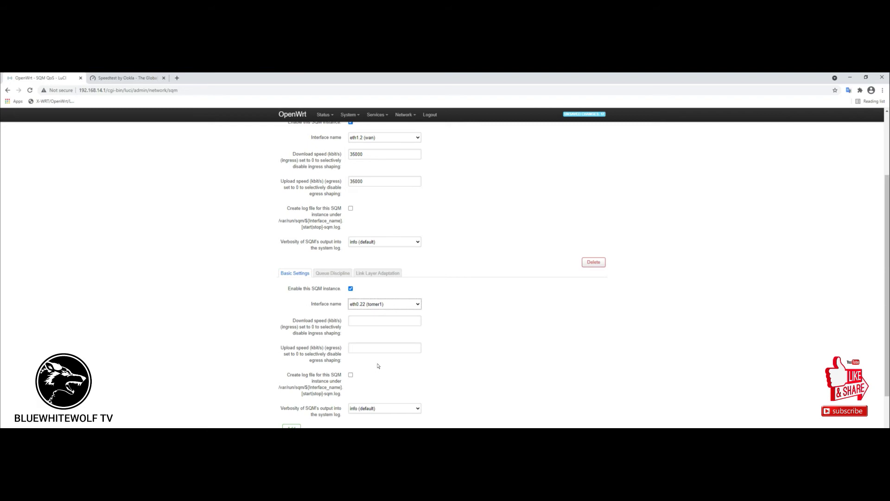
key("alt+Tab")
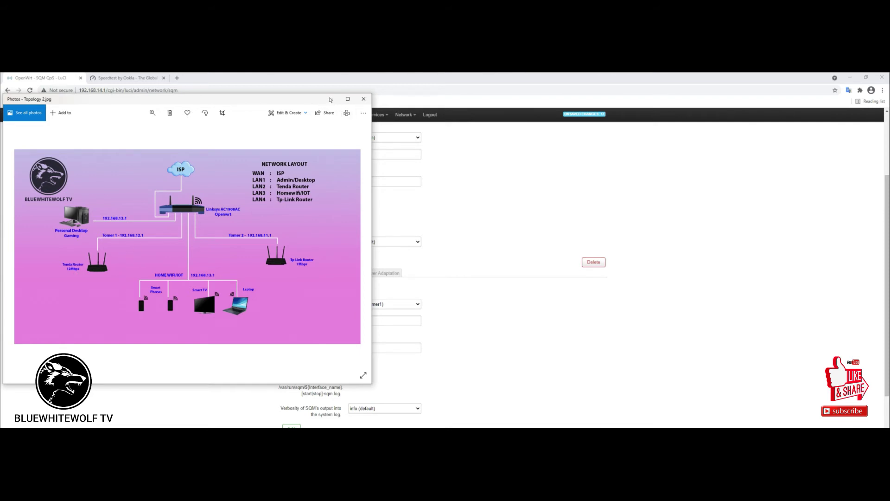
left_click(332, 99)
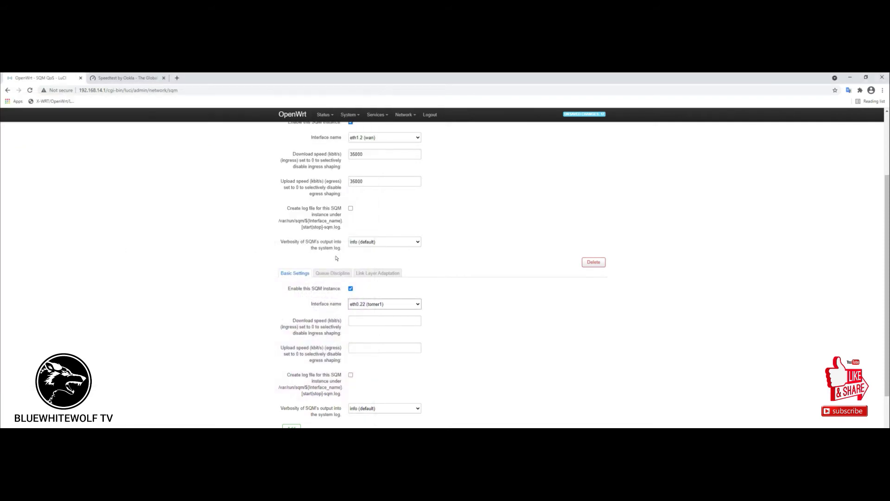
left_click(385, 321)
type("12000")
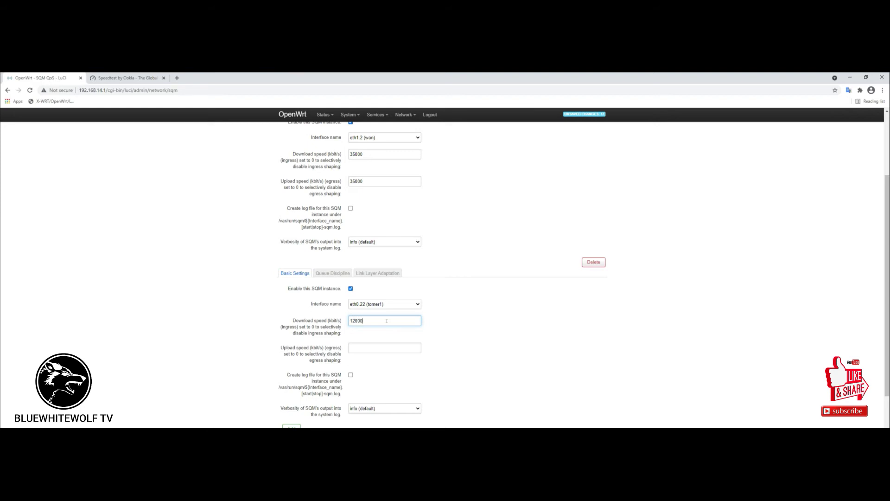
left_click(369, 347)
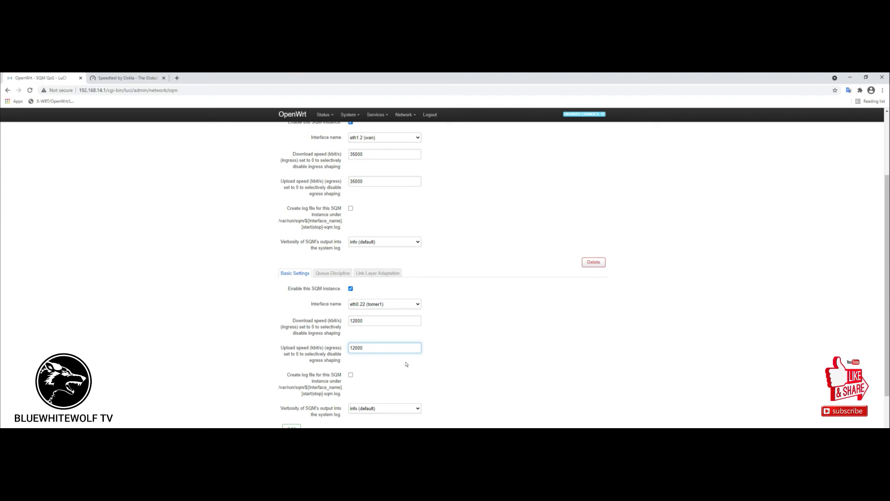
scroll(407, 364, "up", 2)
scroll(406, 364, "down", 3)
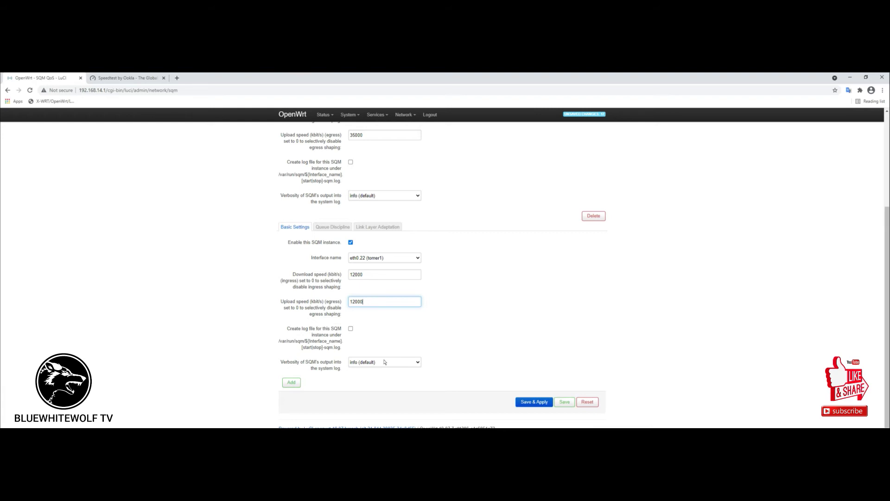
Review both queues' Queue Discipline and Link Layer Adaptation tabs, leaving defaults unchanged.
left_click(324, 226)
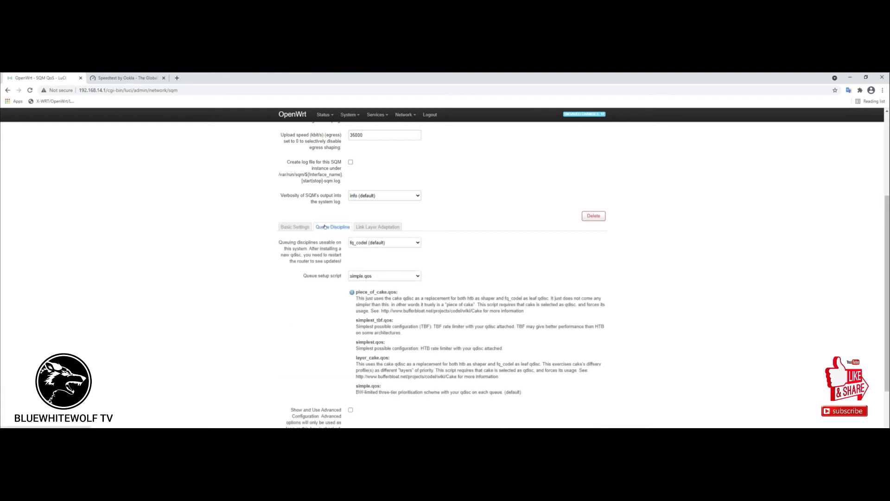
left_click(418, 243)
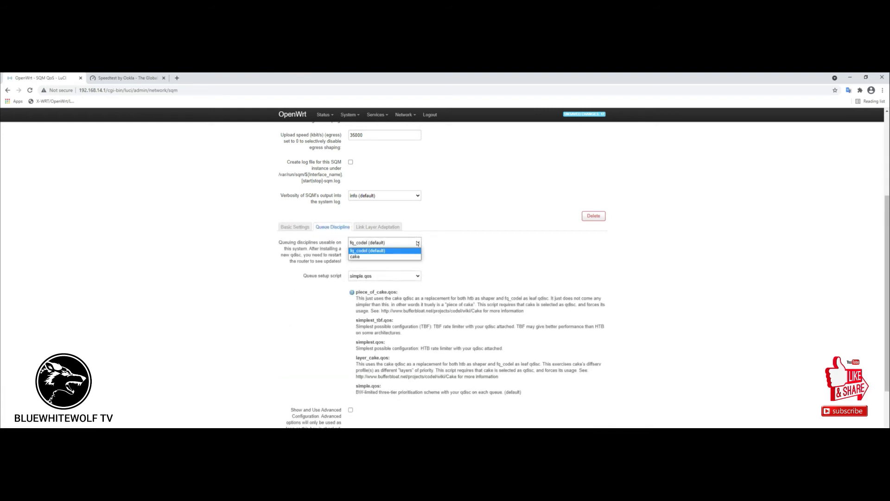
left_click(418, 243)
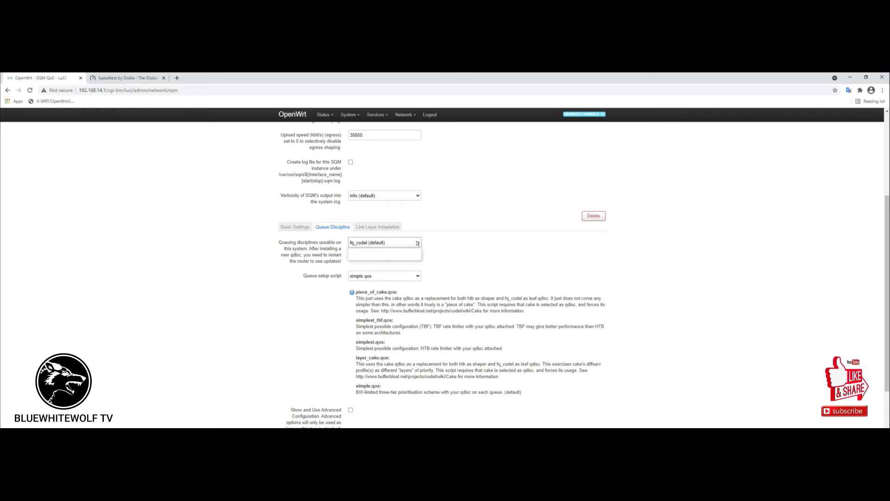
left_click(391, 227)
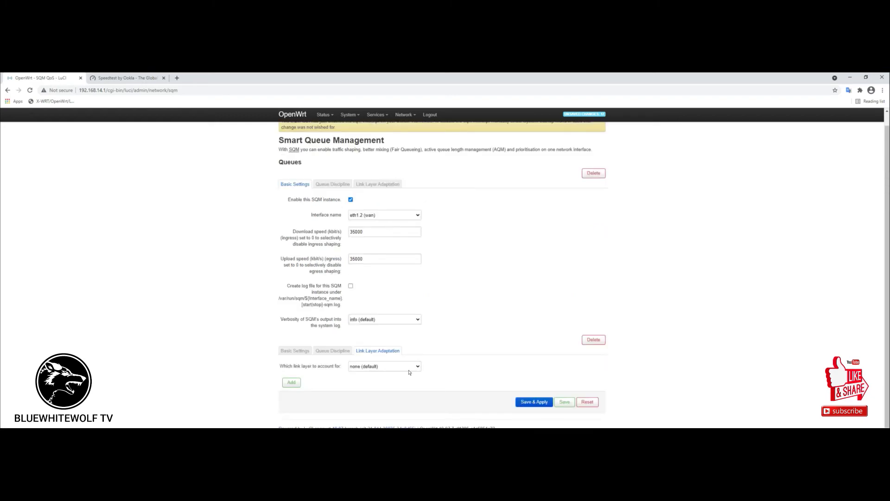
left_click(295, 350)
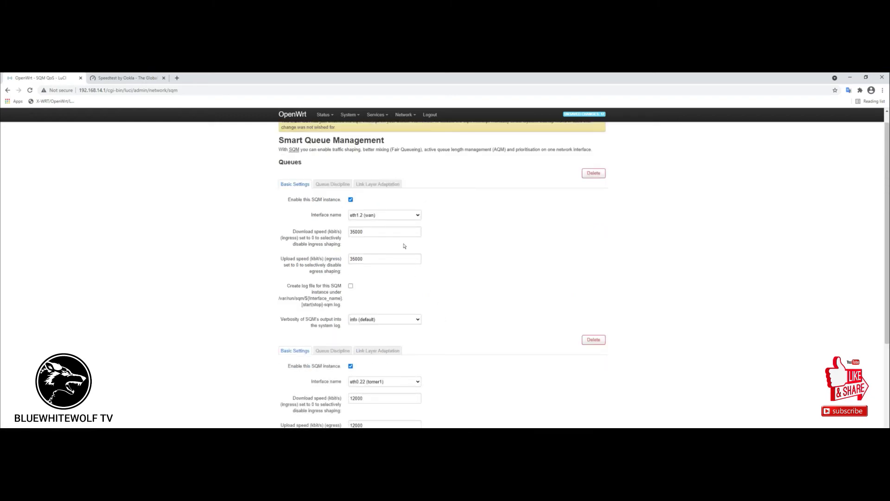
left_click(330, 184)
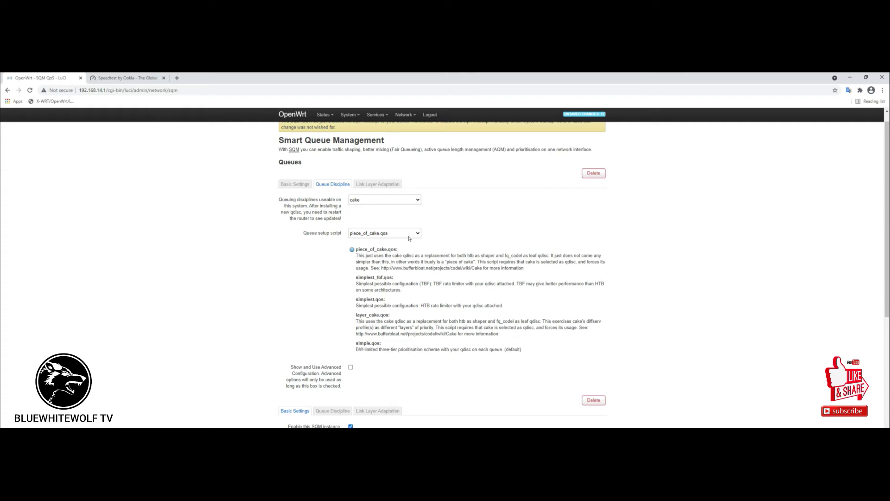
left_click(295, 184)
scroll(359, 368, "down", 2)
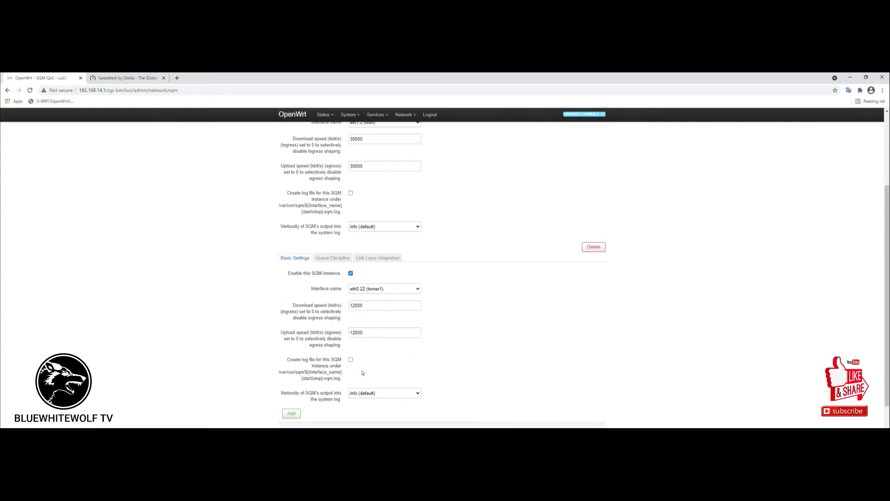
scroll(359, 369, "down", 1)
Recheck the tomer1 queue's discipline and link layer tabs, then Save & Apply.
left_click(332, 227)
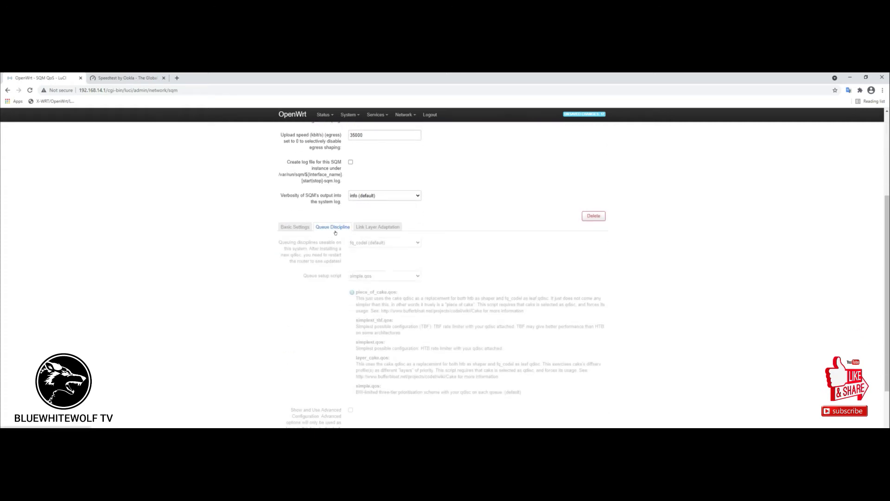
left_click(295, 227)
left_click(378, 227)
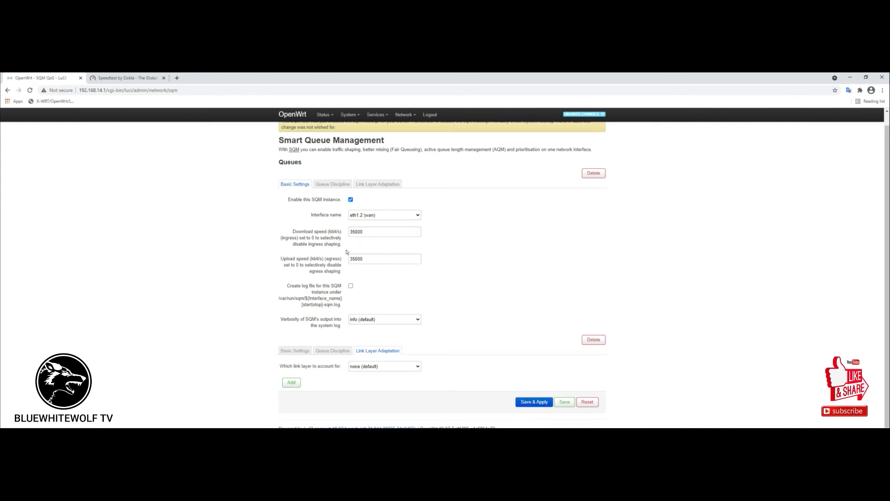
left_click(295, 350)
scroll(572, 306, "down", 3)
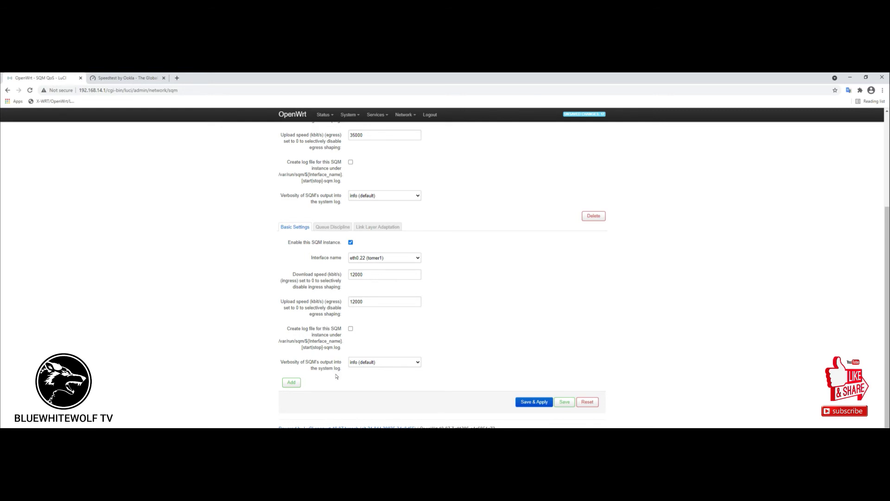
left_click(539, 404)
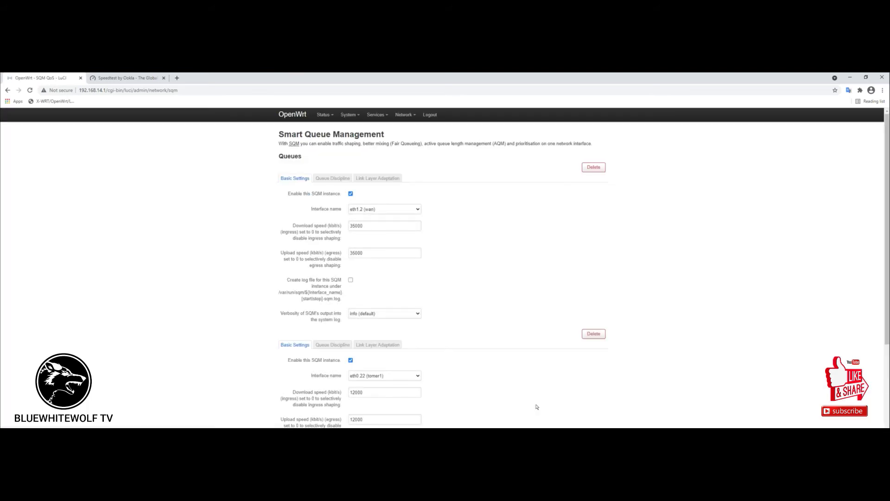
Add a new SQM instance from the bottom of the SQM QoS page.
scroll(510, 381, "down", 1)
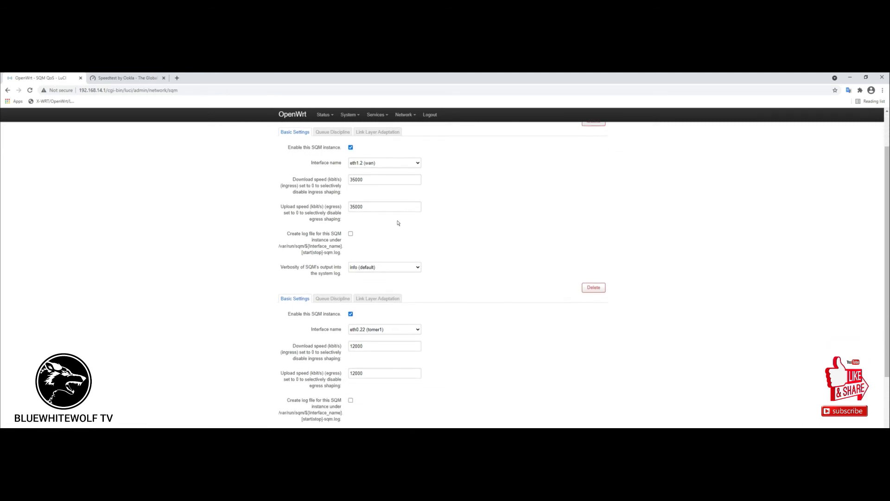
scroll(380, 300, "up", 1)
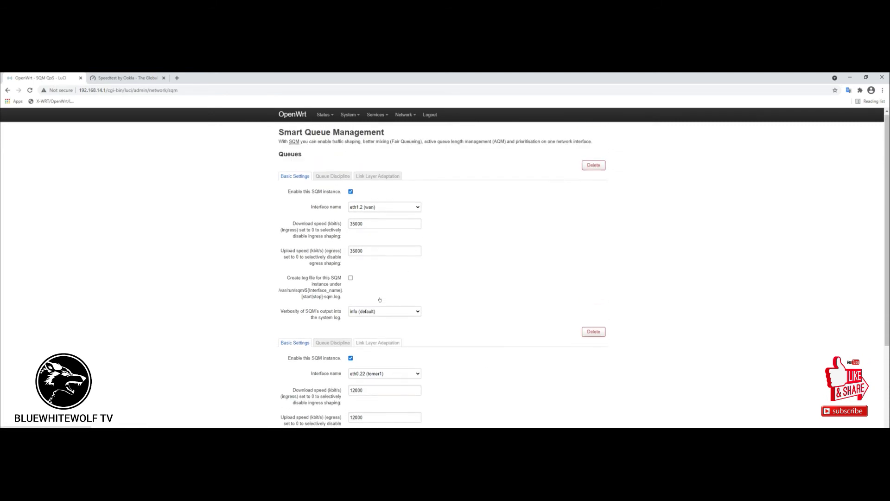
scroll(508, 342, "down", 3)
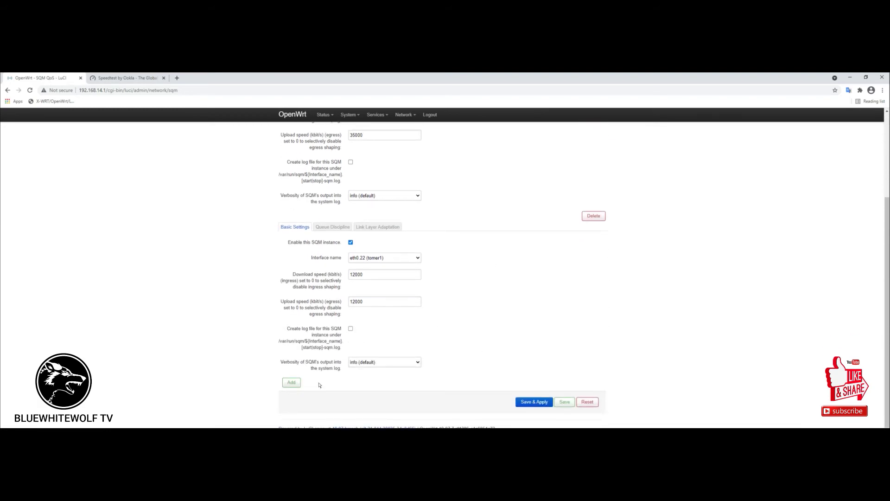
key("alt+Tab")
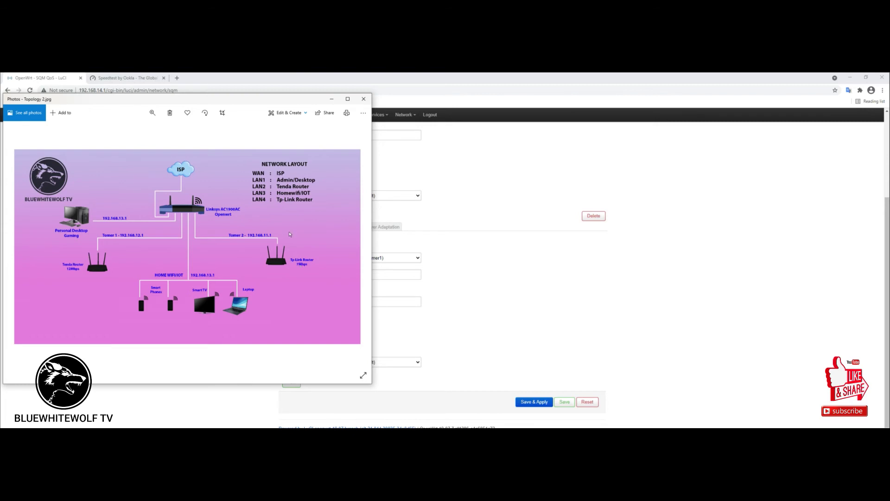
left_click(332, 99)
left_click(286, 382)
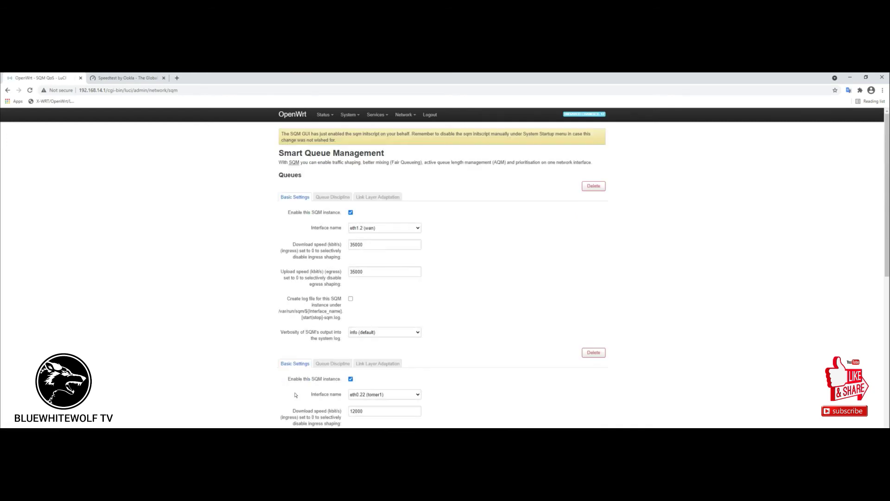
scroll(513, 383, "down", 3)
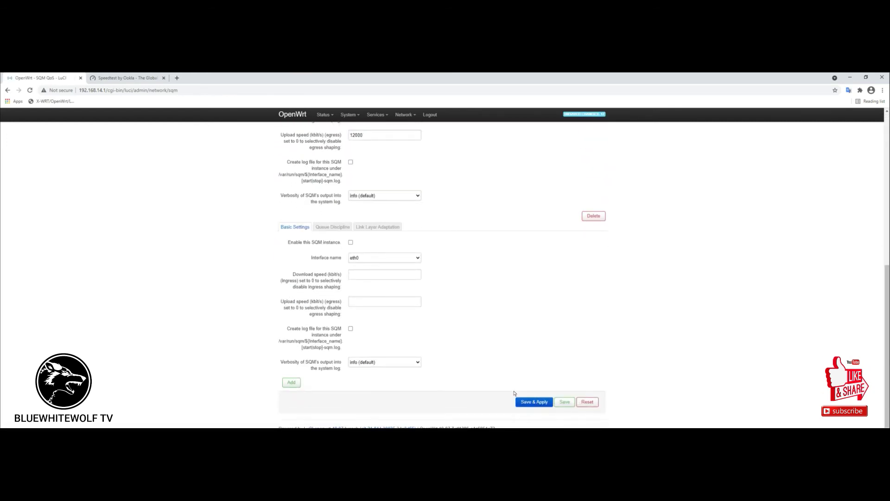
Enable the new SQM instance and set its interface to eth0.44 (tomer2).
left_click(350, 242)
scroll(418, 289, "up", 1)
scroll(418, 289, "up", 1)
scroll(416, 287, "down", 2)
left_click(417, 258)
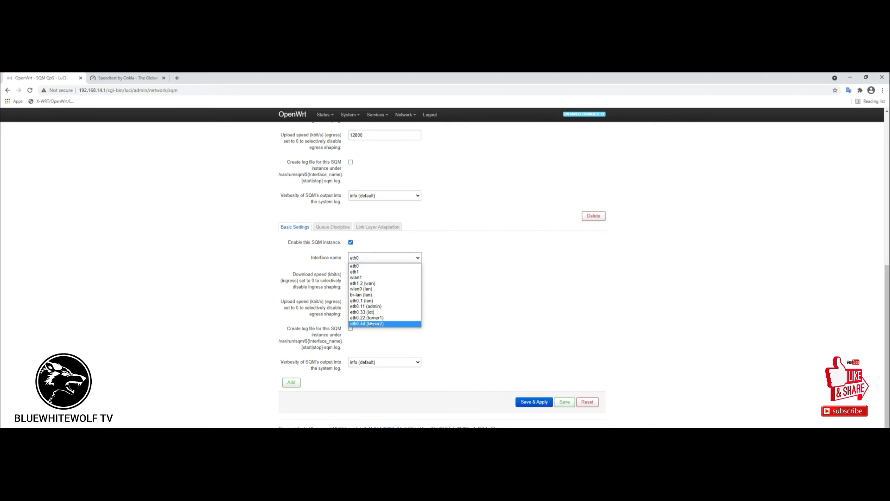
left_click(372, 325)
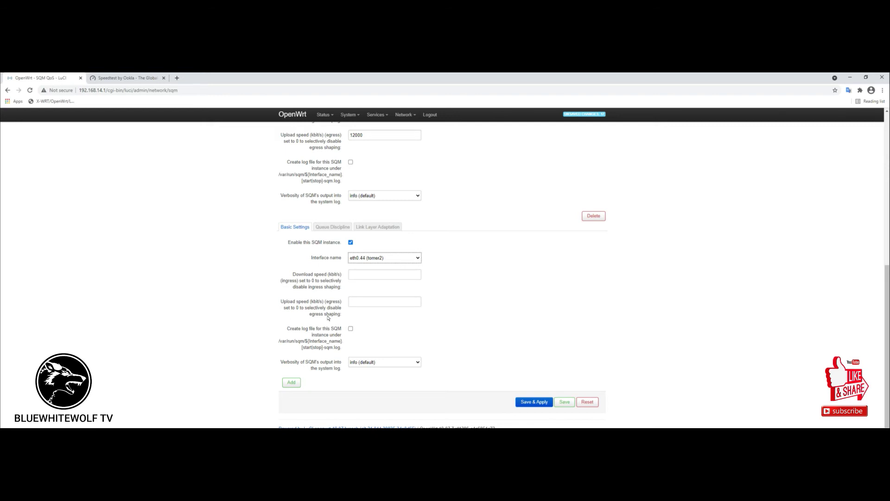
Enter 7000 kbit/s as both the download and upload speed.
left_click(415, 275)
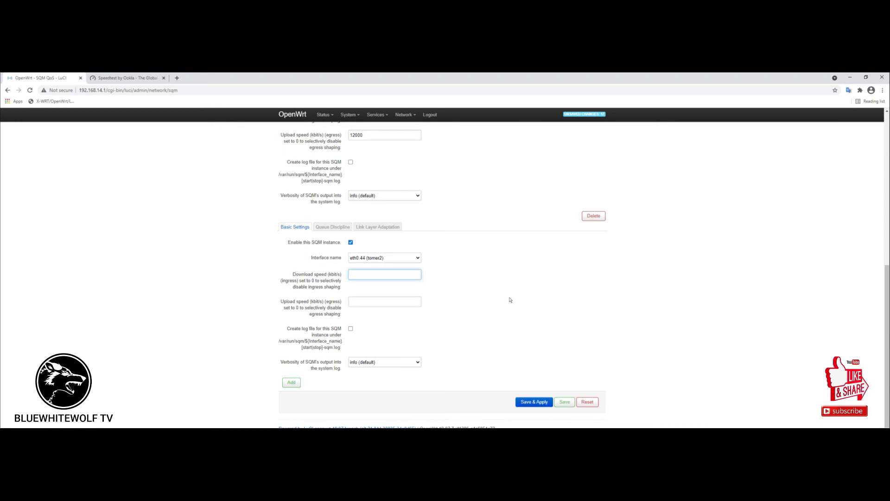
type("7000")
left_click(362, 302)
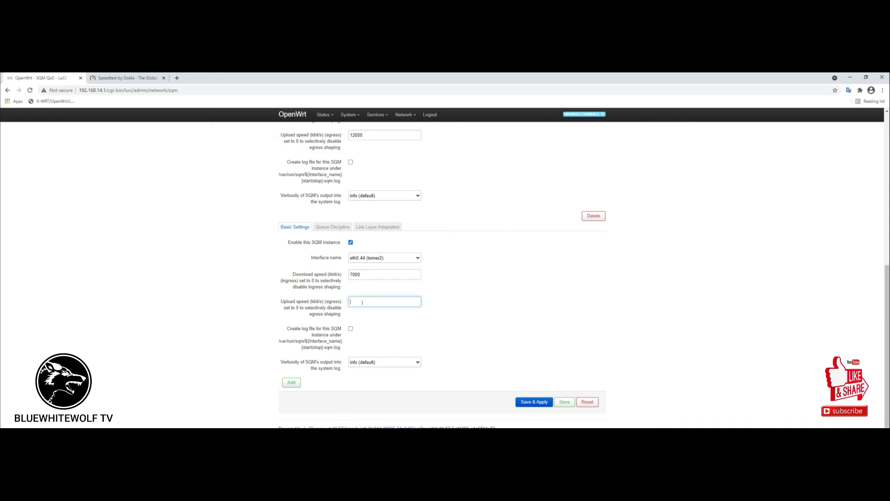
type("7000")
left_click(331, 226)
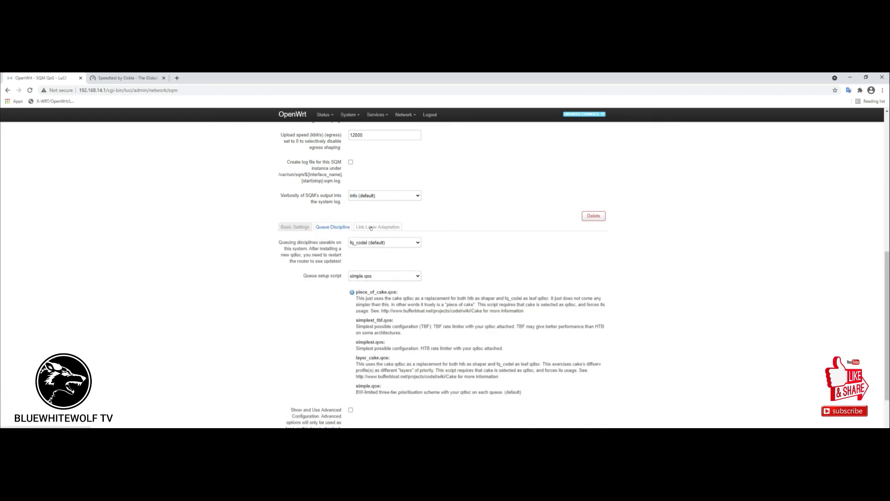
Check the tomer2 queue's link layer options, then Save & Apply the SQM configuration.
left_click(371, 227)
left_click(295, 350)
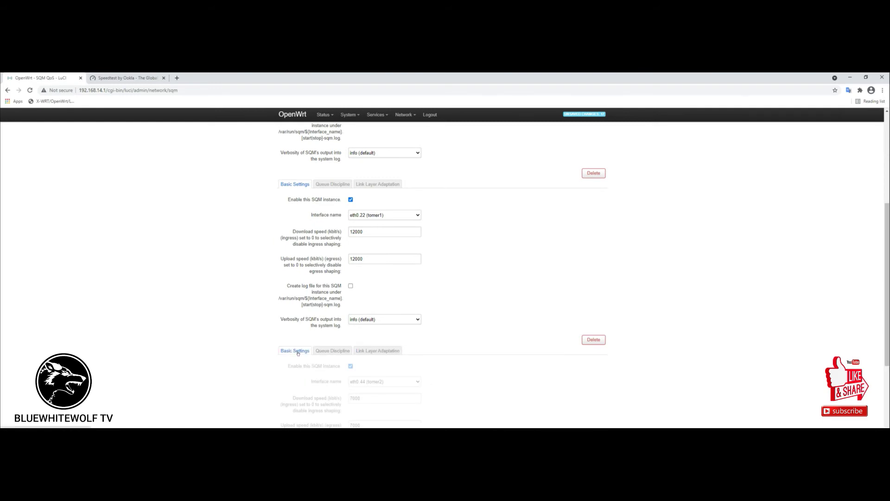
scroll(304, 380, "down", 3)
left_click(537, 402)
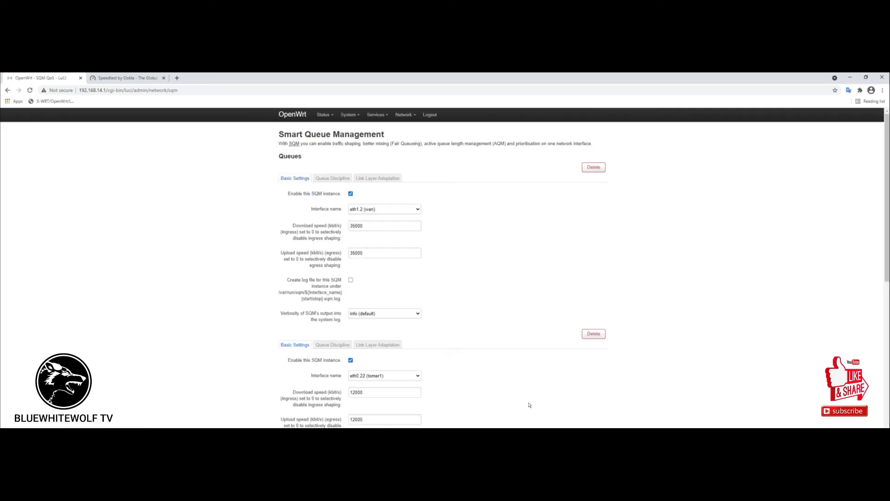
scroll(513, 411, "down", 6)
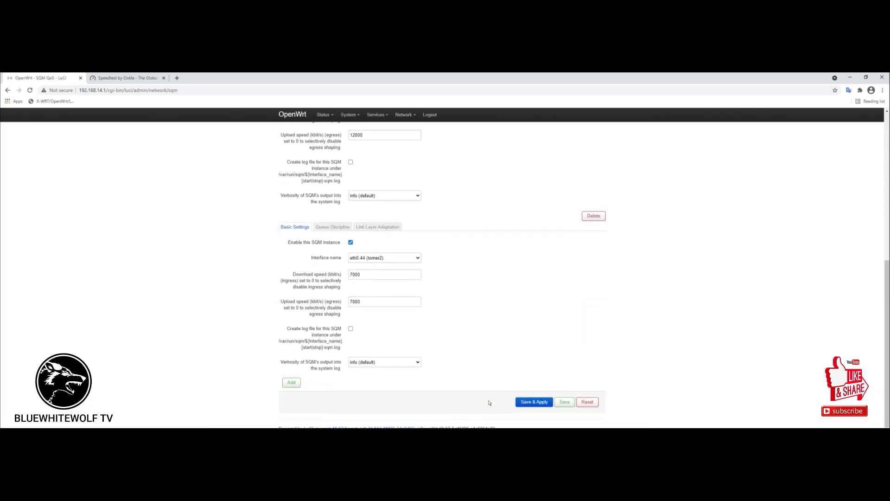
scroll(488, 401, "up", 6)
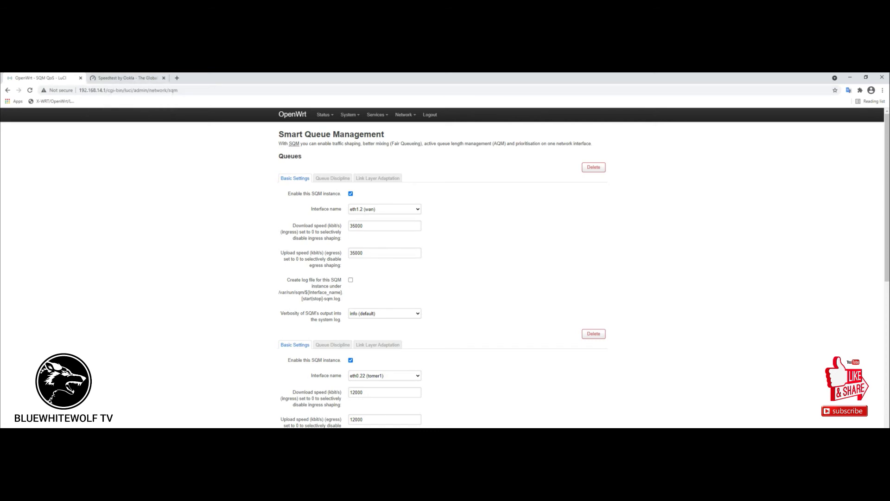
Enable the Ethernet adapter in Network Connections and minimize the window.
key("alt+Tab")
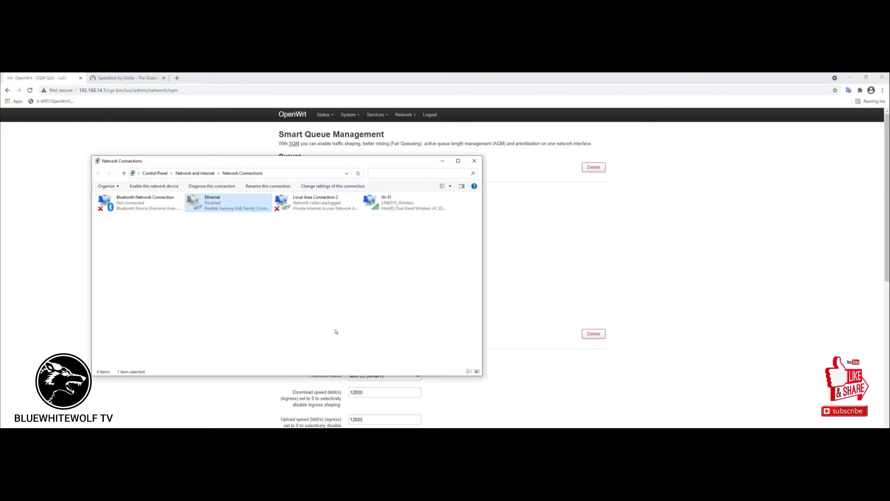
right_click(213, 201)
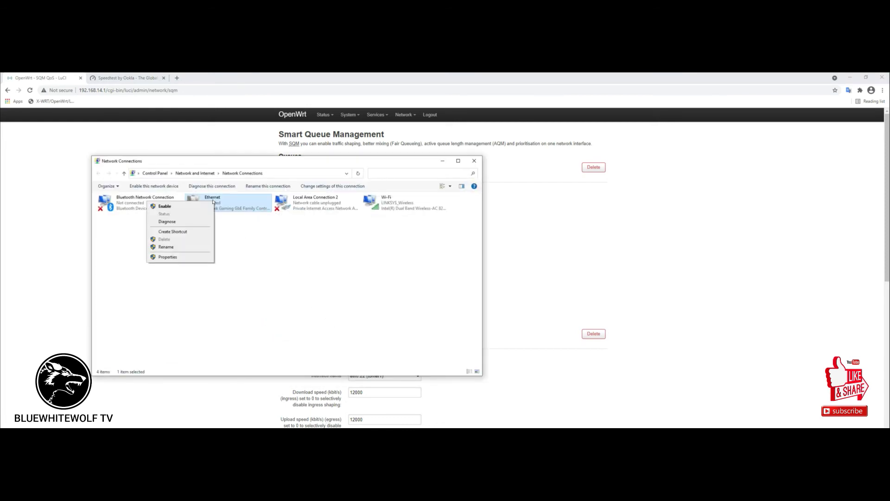
left_click(174, 206)
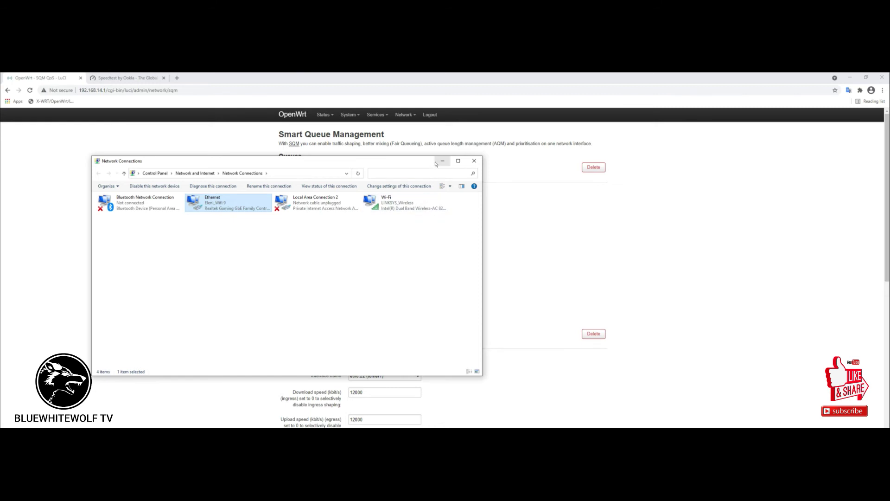
left_click(441, 161)
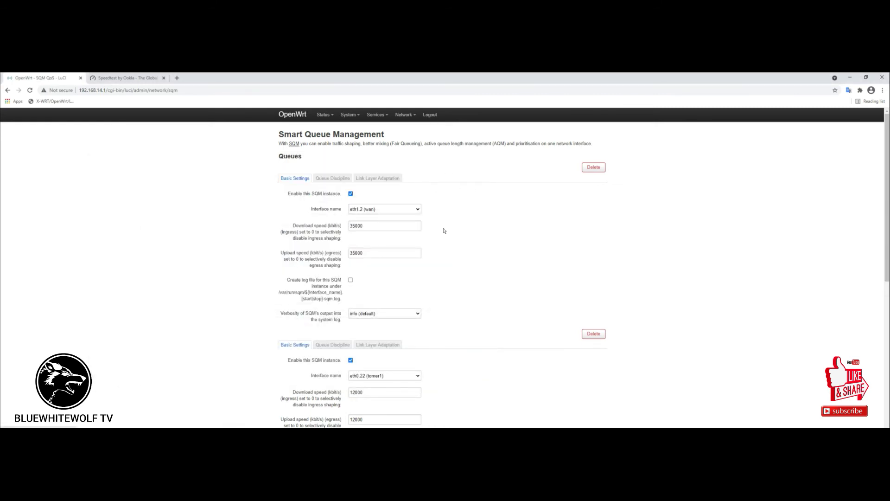
Reboot the router from System > Reboot with Perform reboot.
mouse_move(324, 115)
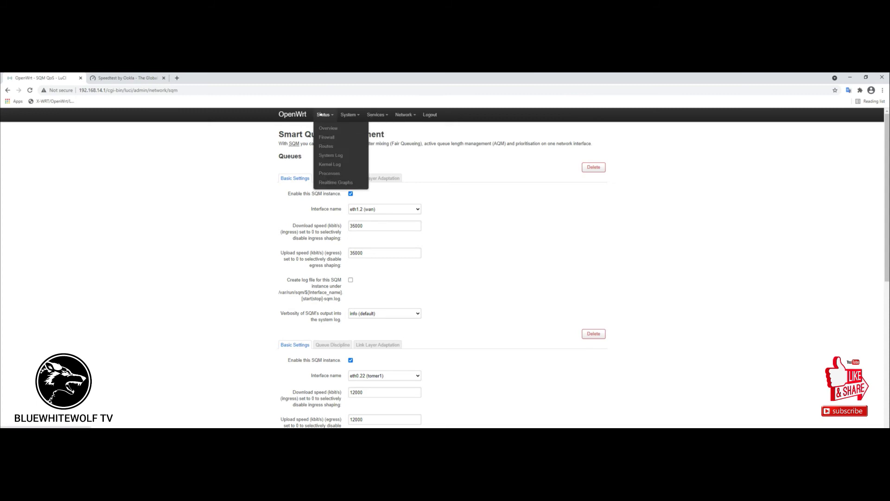
left_click(320, 115)
mouse_move(348, 116)
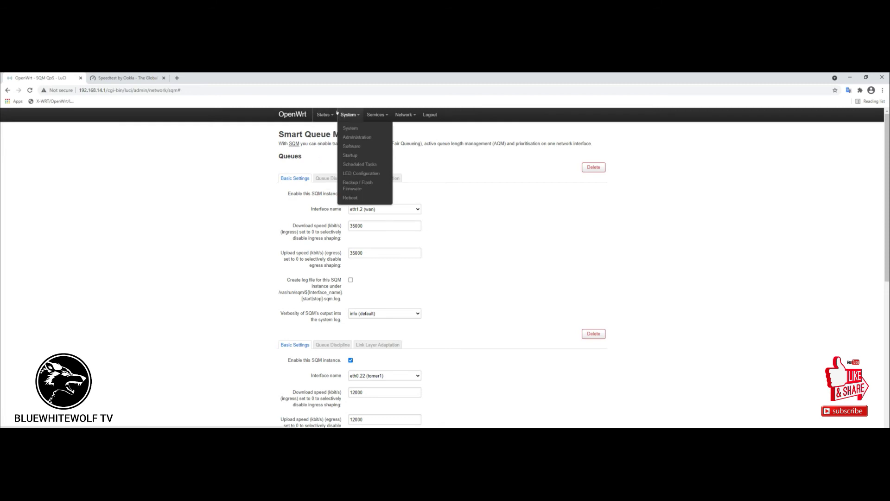
left_click(350, 198)
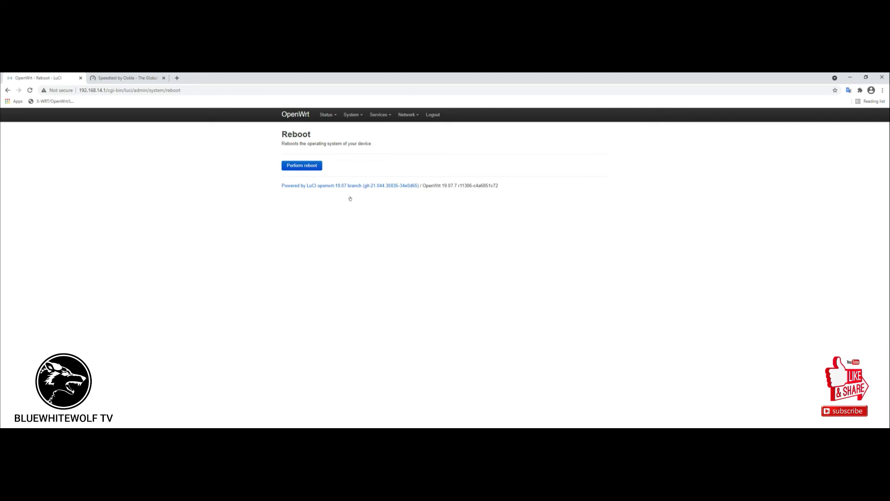
left_click(302, 165)
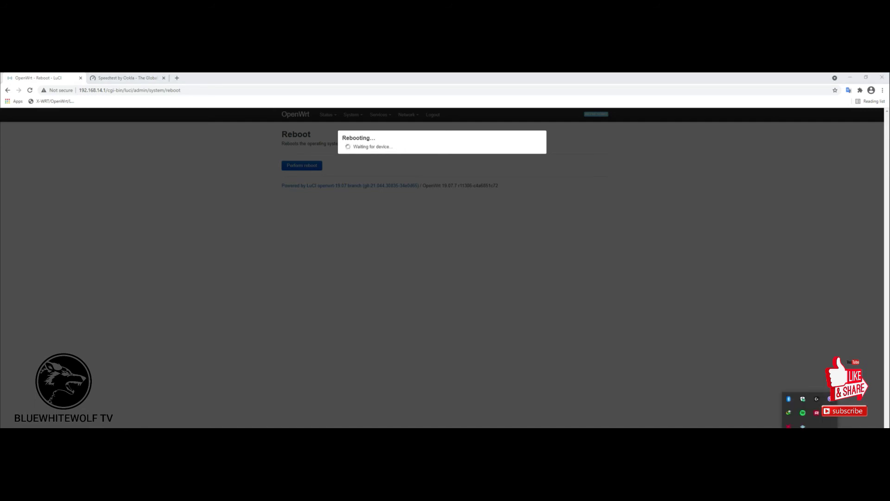
Turn off the computer's Wi-Fi and view the previous Speedtest result.
left_click(811, 434)
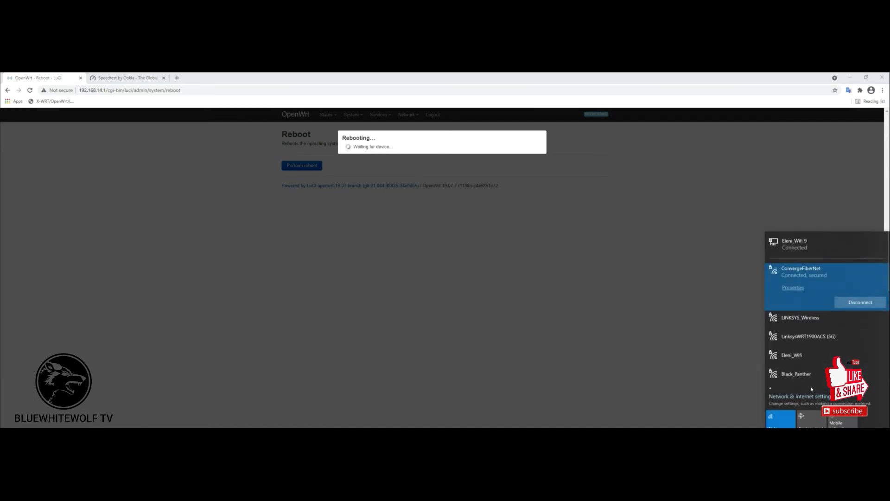
left_click(778, 420)
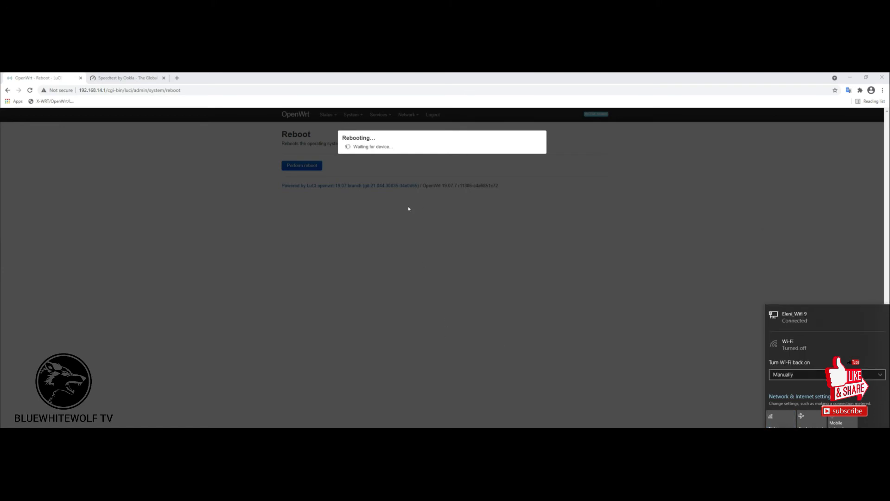
left_click(122, 78)
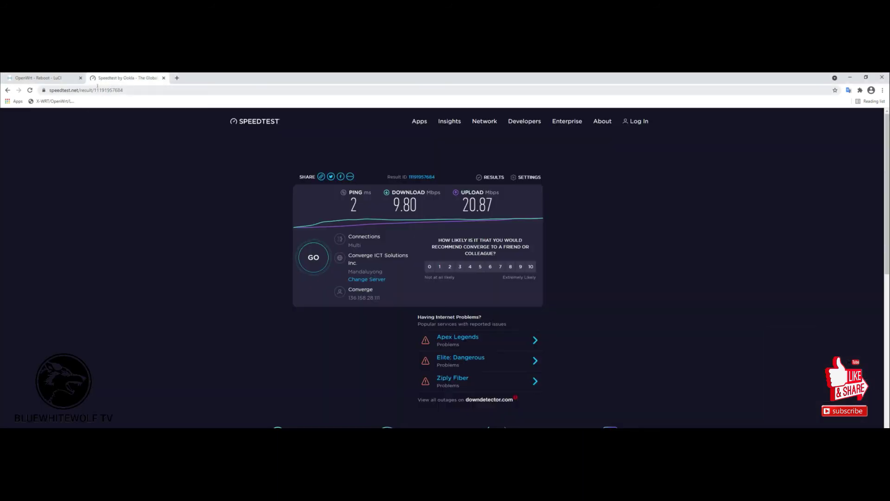
Load the router login page at 192.168.14.1.
left_click(78, 82)
left_click(190, 89)
type("192.168.14.1")
key("Return")
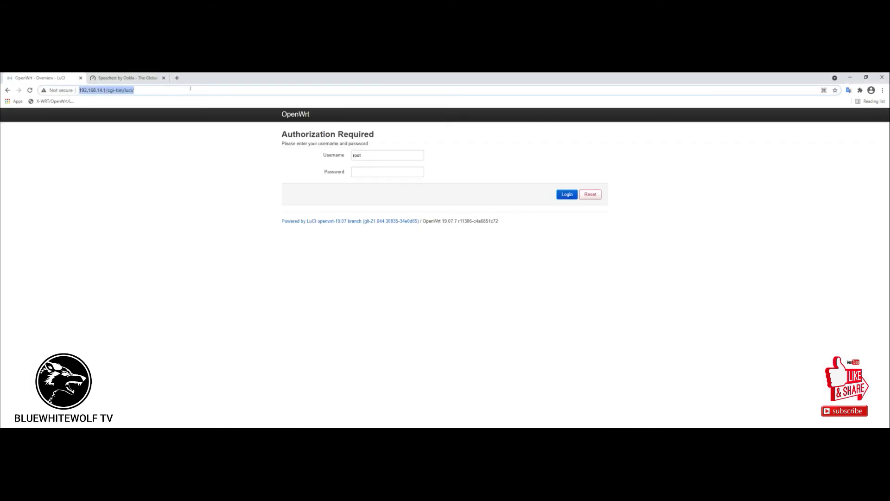
Log in with the router password and open Status > Overview.
left_click(359, 171)
type("root")
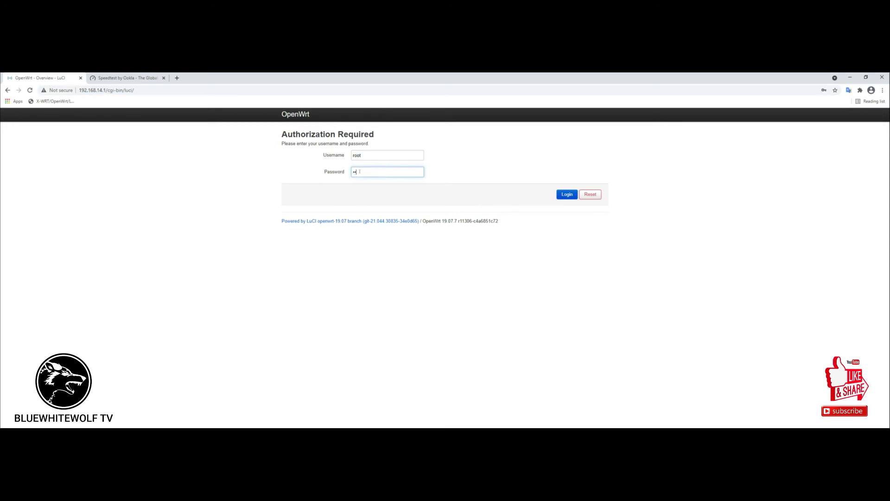
type("12345")
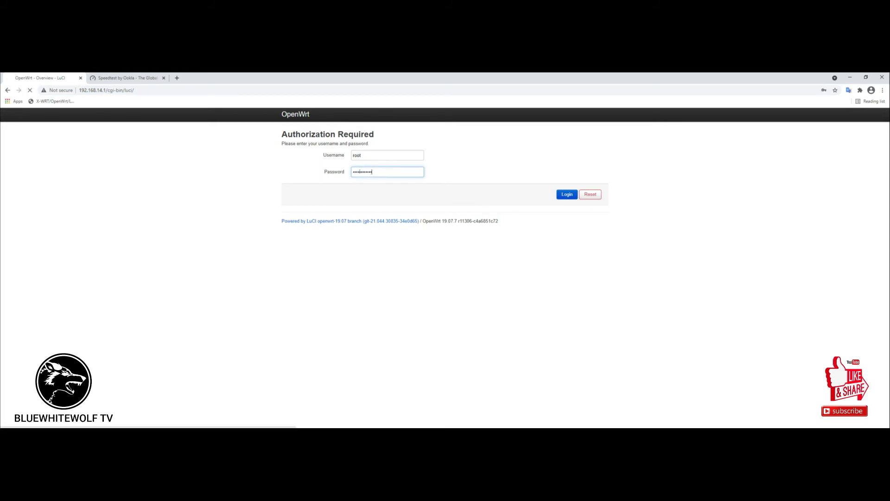
key("Return")
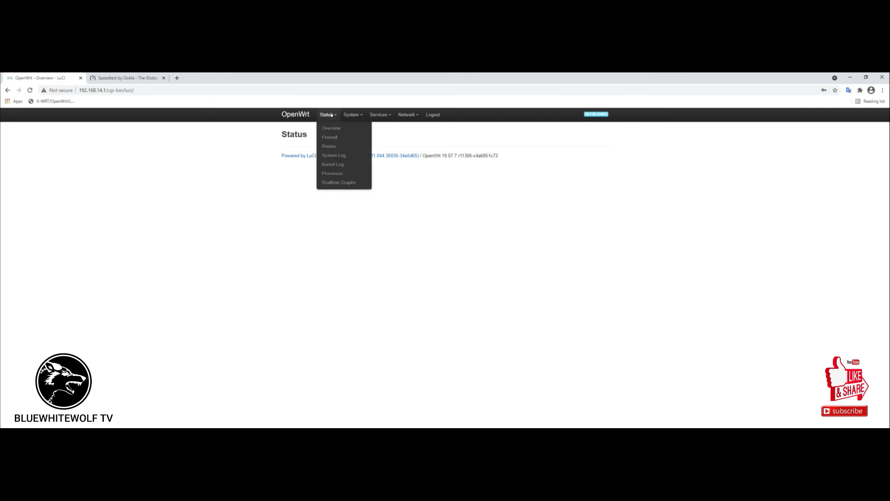
left_click(332, 129)
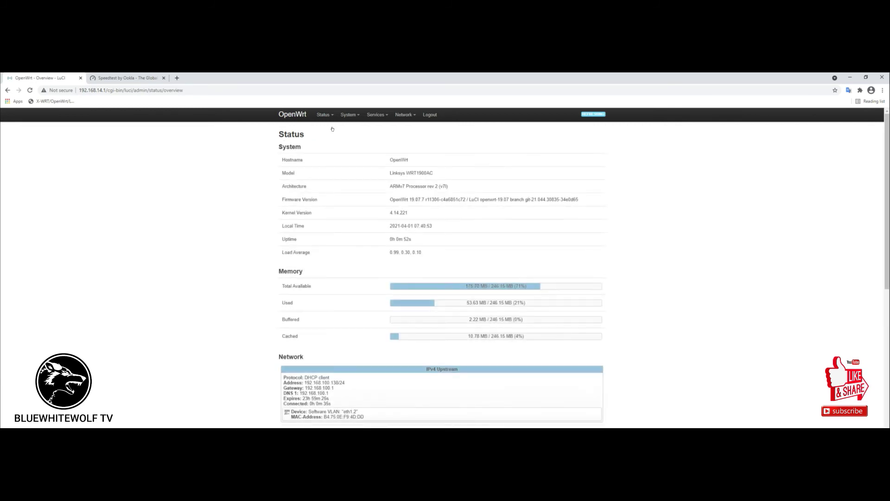
Review Network > Interfaces and Network > Switch, highlighting the LAN 4 and WAN port columns.
mouse_move(408, 115)
left_click(407, 129)
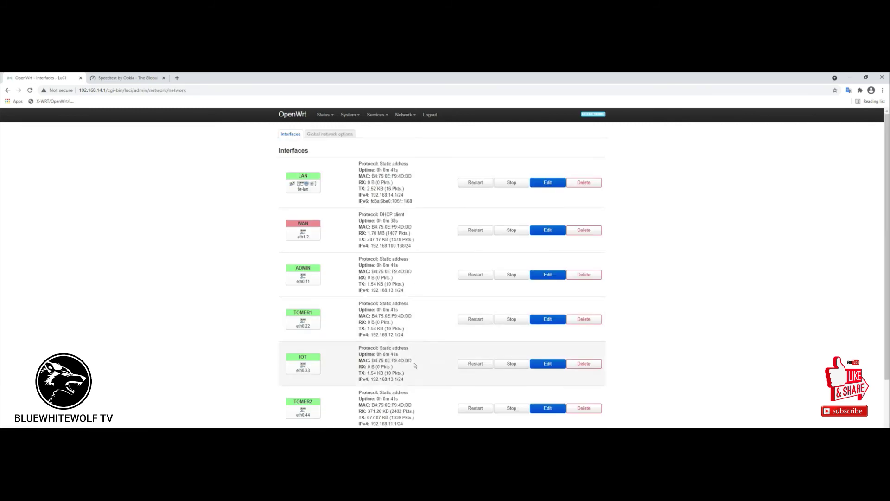
scroll(430, 310, "down", 2)
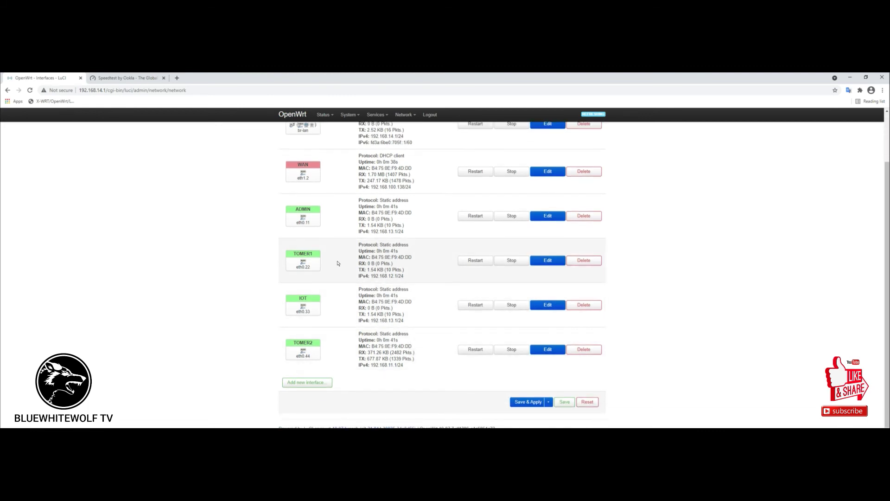
scroll(436, 161, "up", 2)
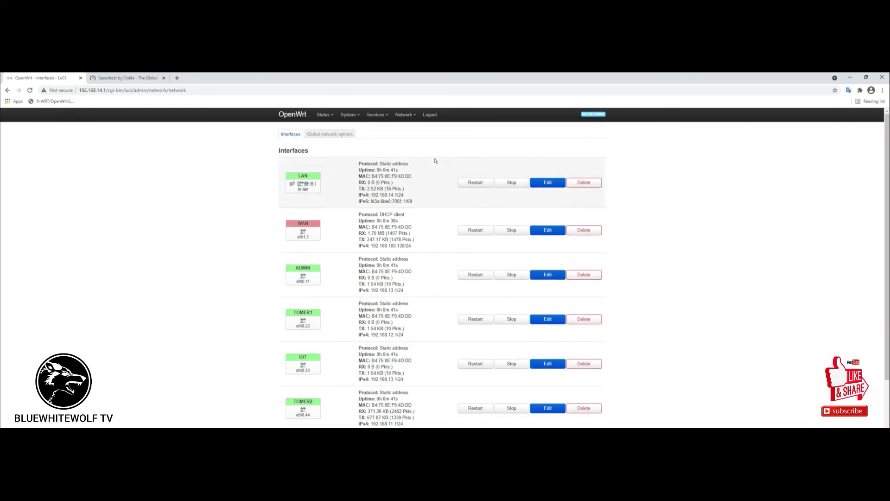
mouse_move(405, 115)
left_click(404, 146)
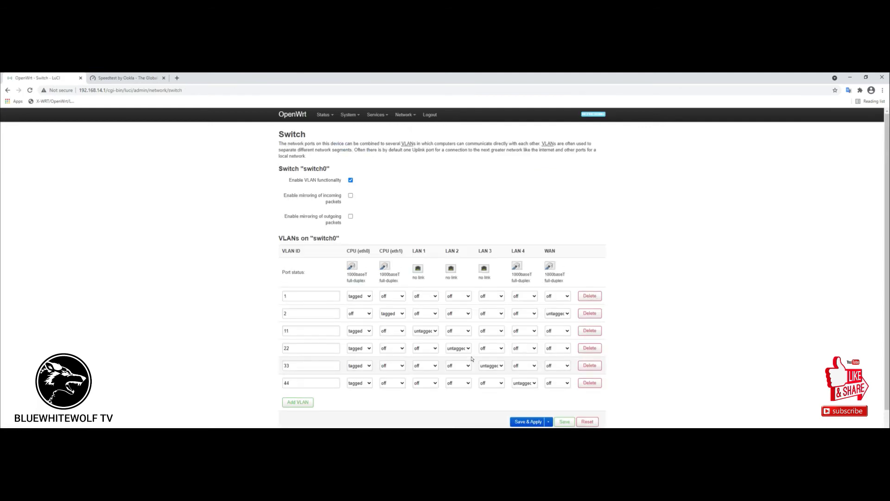
scroll(392, 407, "down", 1)
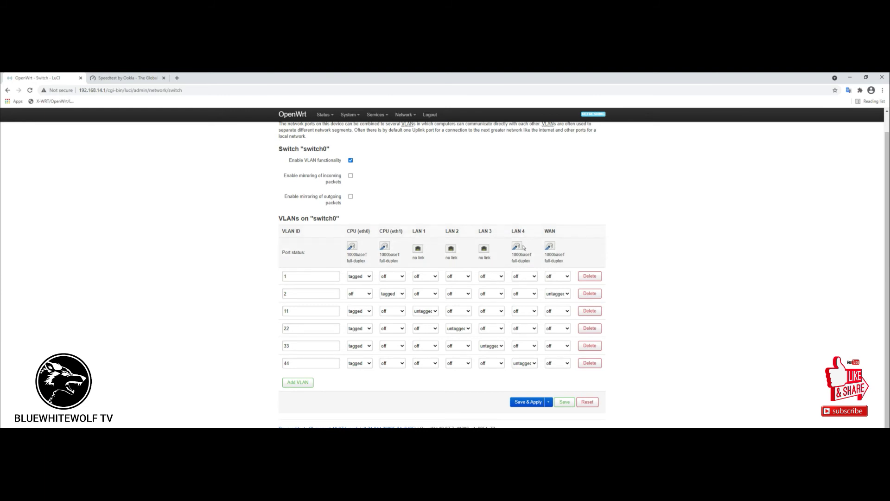
left_click_drag(509, 240, 525, 273)
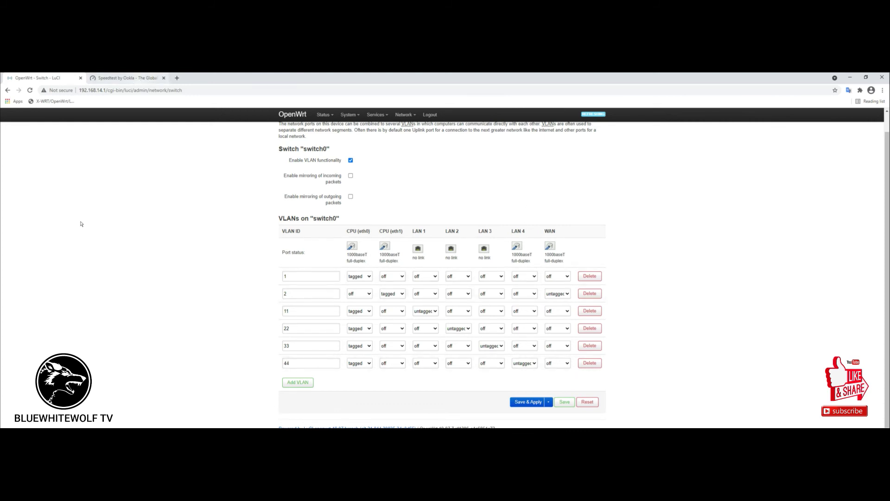
Compare with the topology diagram, then return to the Speedtest tab.
key("alt+Tab")
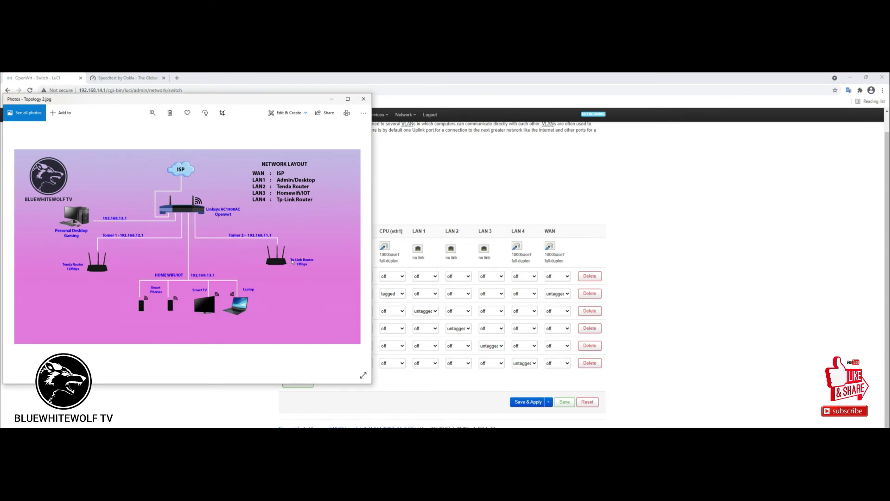
left_click(332, 98)
left_click(151, 79)
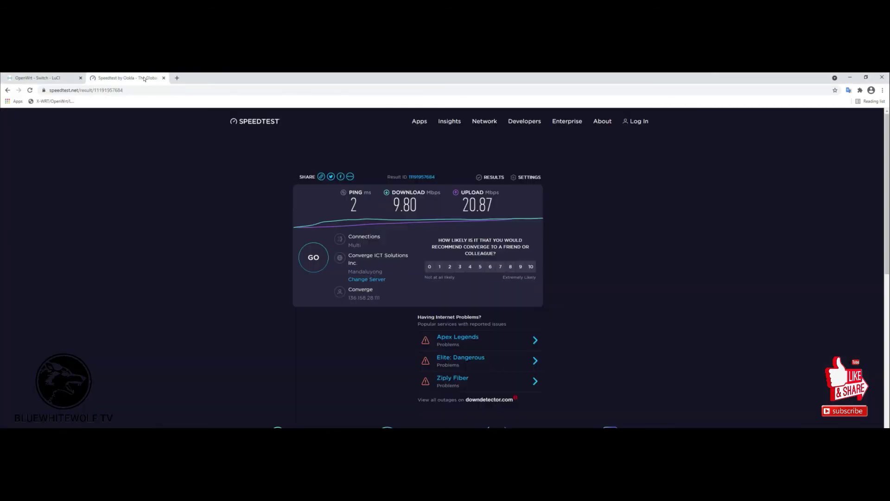
Reload Speedtest and run a test, getting 6.72 Mbps download and 6.40 Mbps upload.
left_click(30, 90)
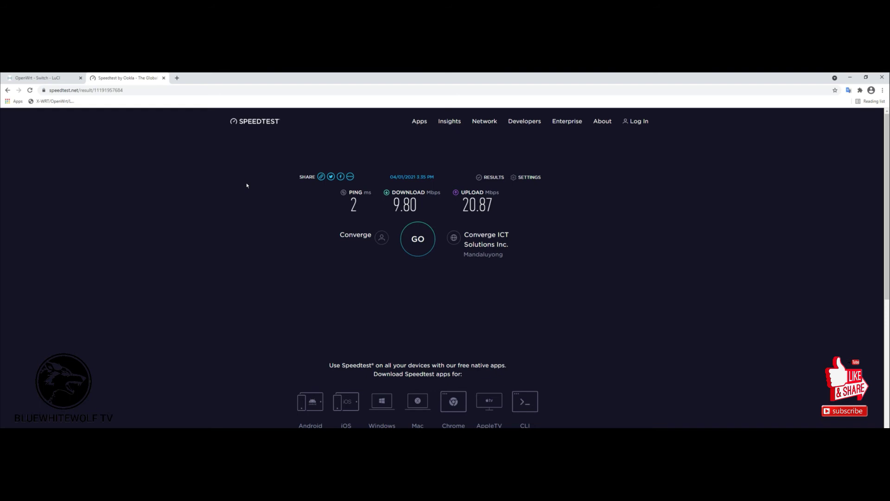
left_click(420, 238)
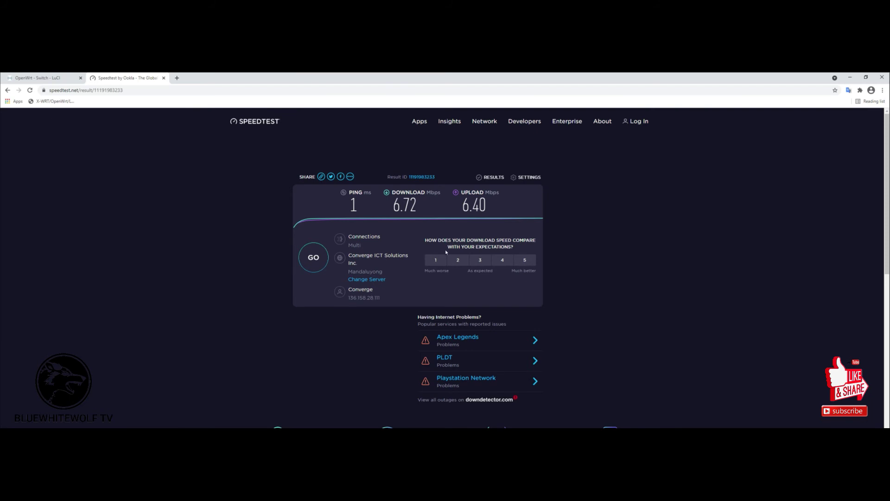
left_click(43, 79)
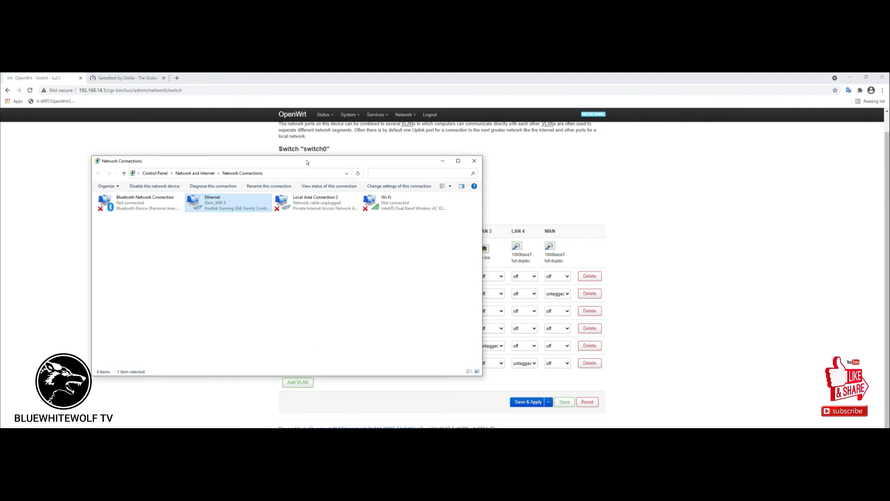
Move the Network Connections window aside and bring Chrome's switch0 VLAN table back to the front.
left_click_drag(306, 162, 282, 187)
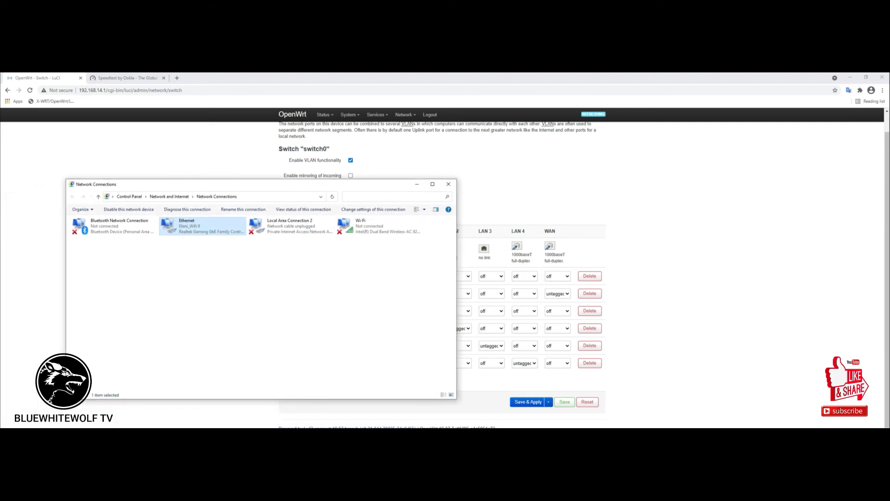
key("alt+Tab")
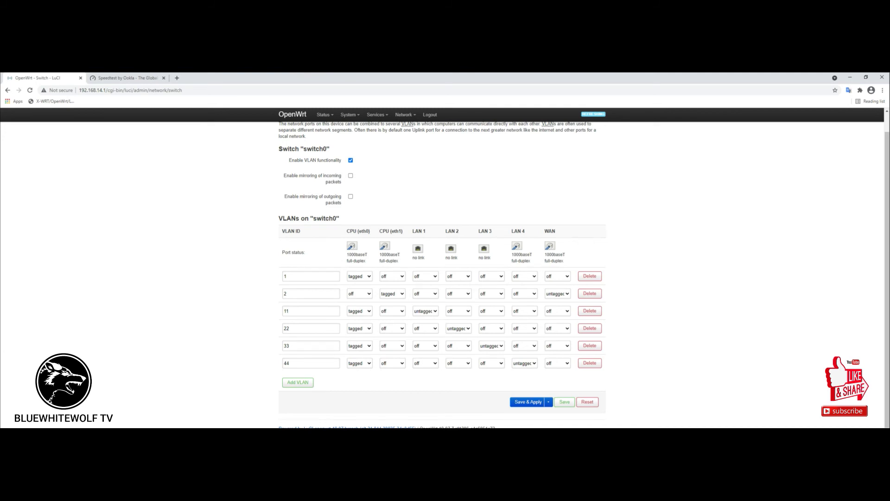
Switch to the Network Connections window while the router page at 192.168.14.1 times out.
key("alt+Tab")
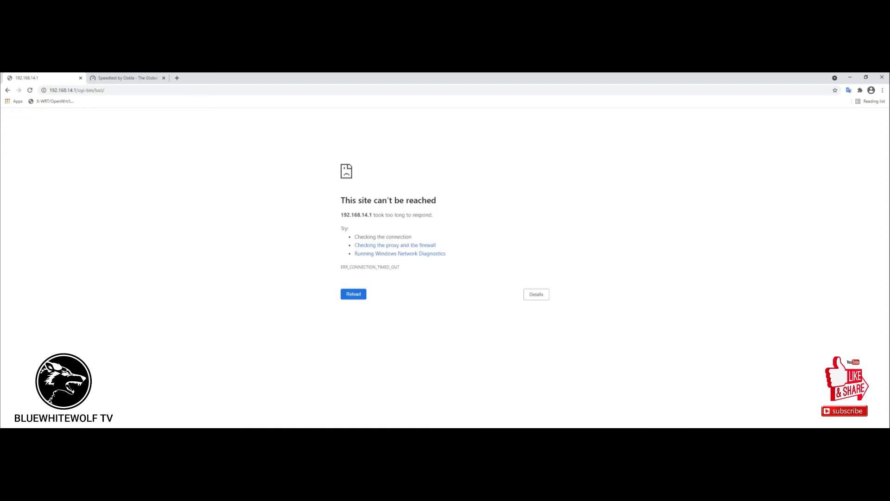
mouse_move(332, 427)
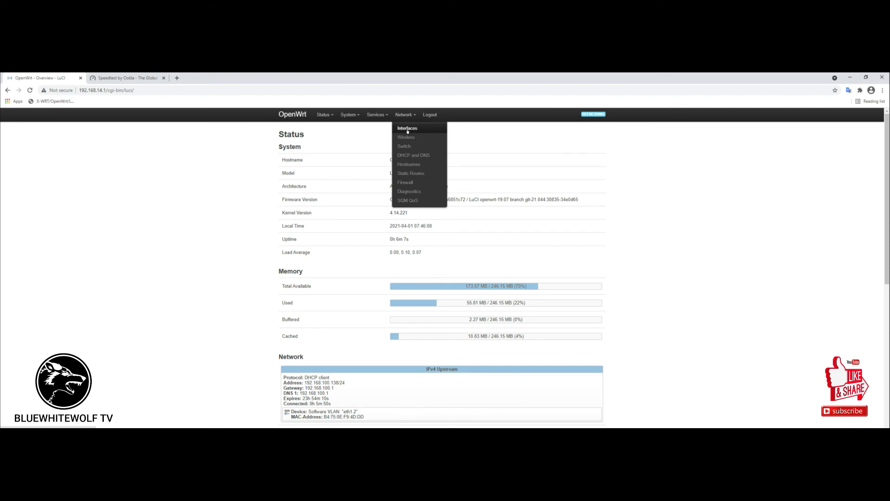
Navigate from the Wireless overview to LuCI's Network > Switch VLAN page for switch0.
left_click(406, 137)
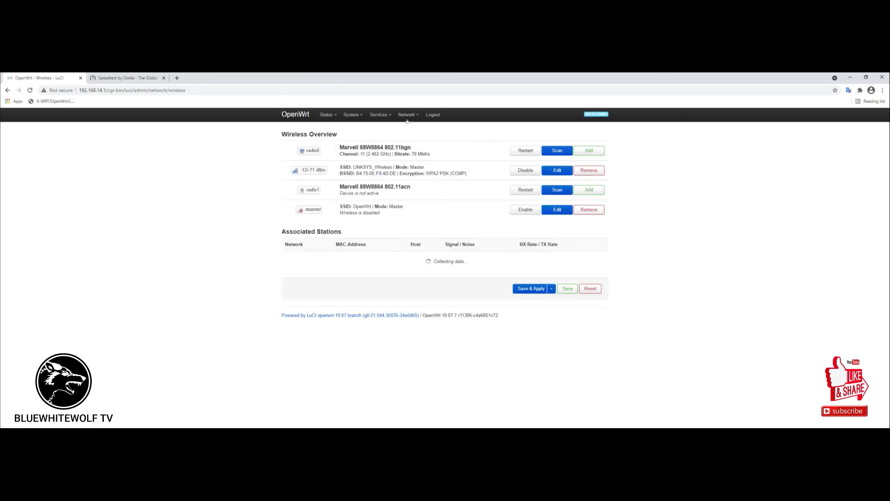
mouse_move(408, 121)
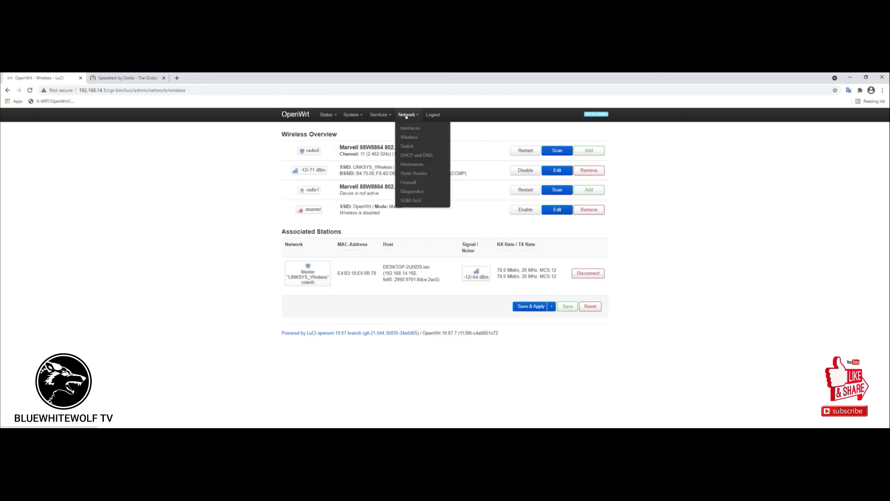
left_click(407, 146)
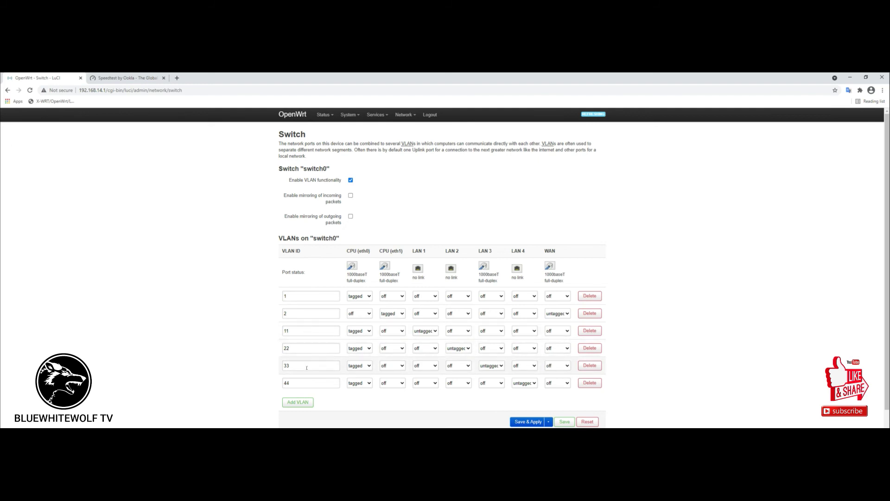
Set LAN 3 to off in VLAN 33 and to untagged in VLAN 11.
left_click(500, 366)
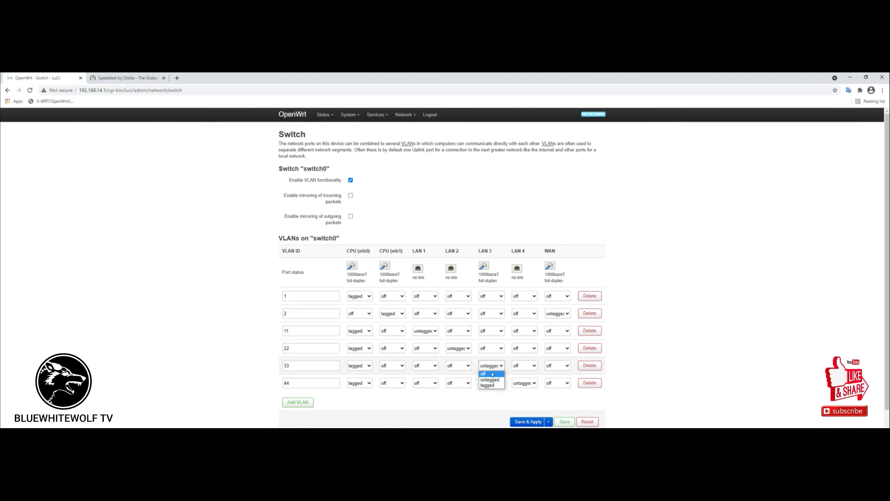
left_click(492, 374)
left_click(500, 331)
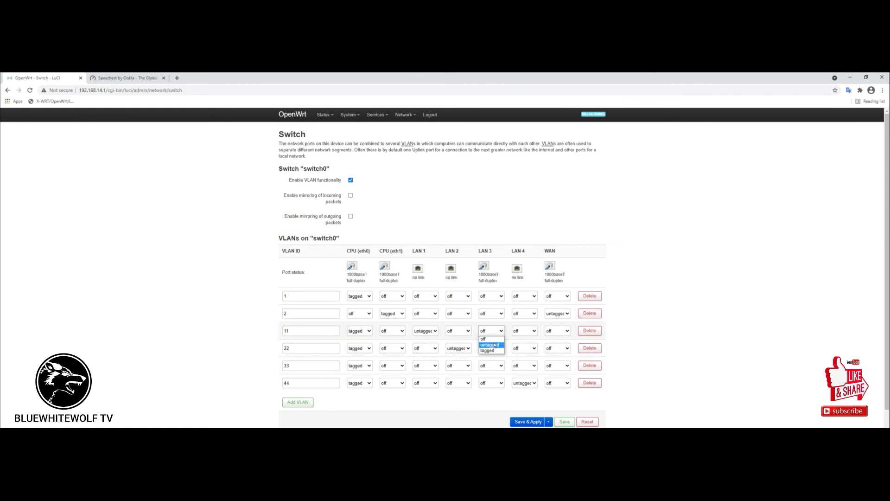
left_click(494, 345)
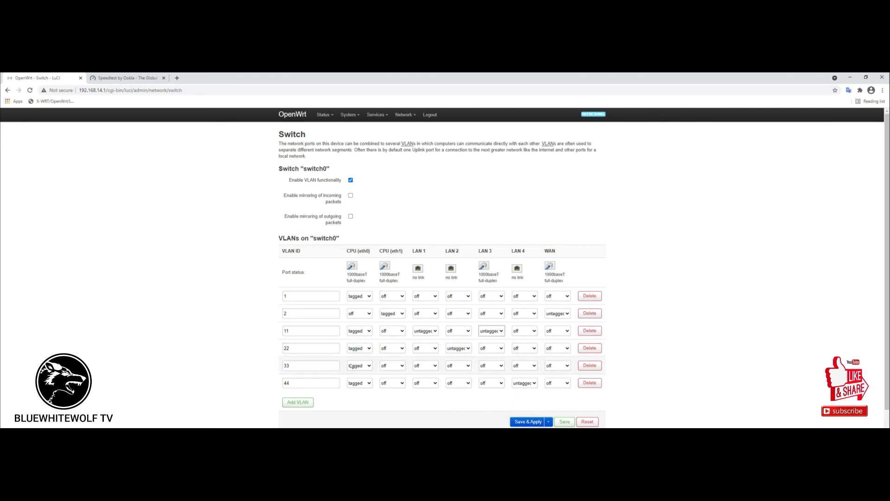
Save & Apply the switch changes, turn off the PC's Wi-Fi, and bring up the Speedtest results.
left_click(528, 422)
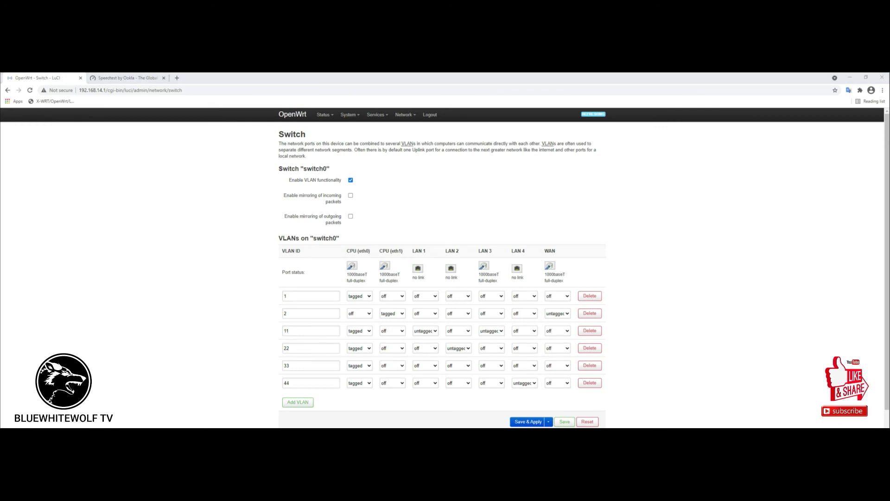
left_click(781, 419)
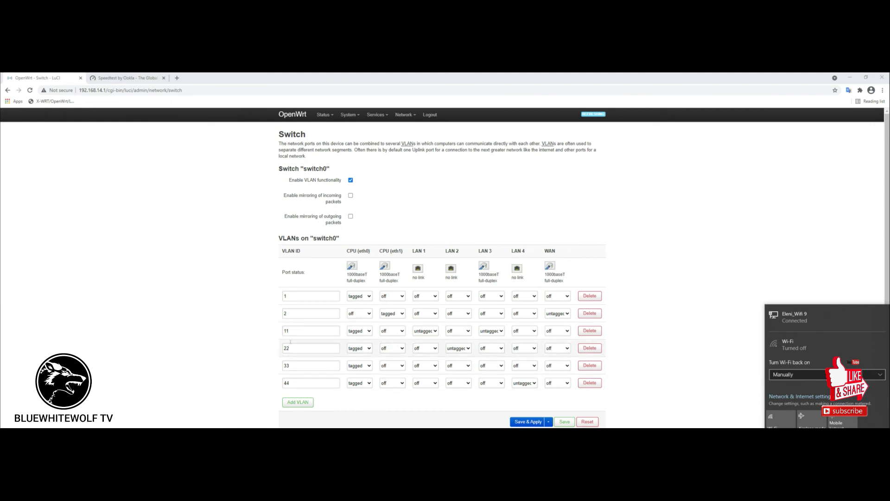
left_click(133, 79)
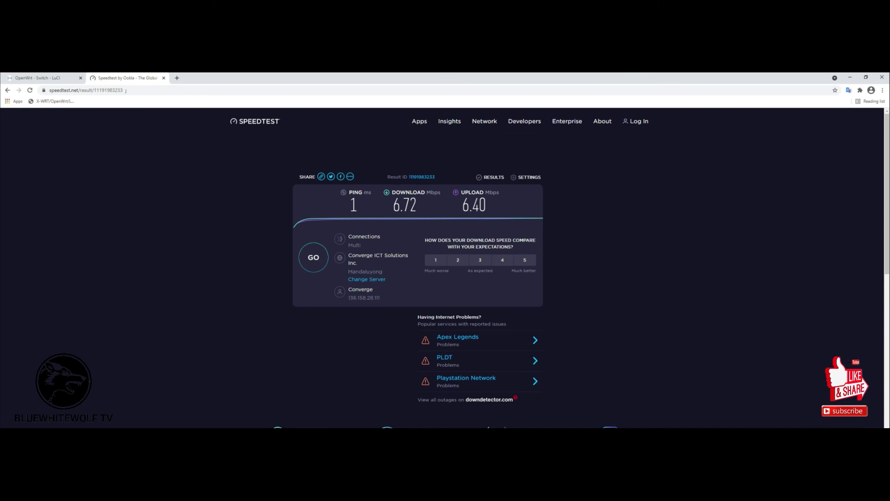
left_click(45, 78)
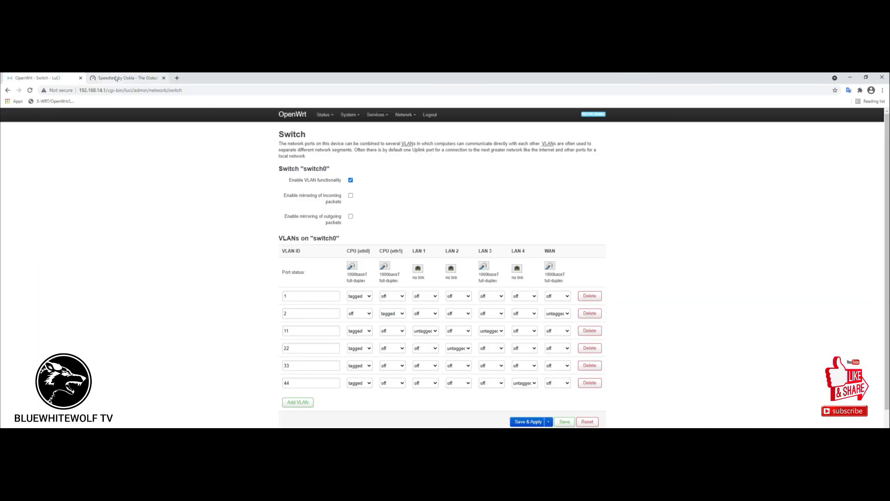
left_click(116, 78)
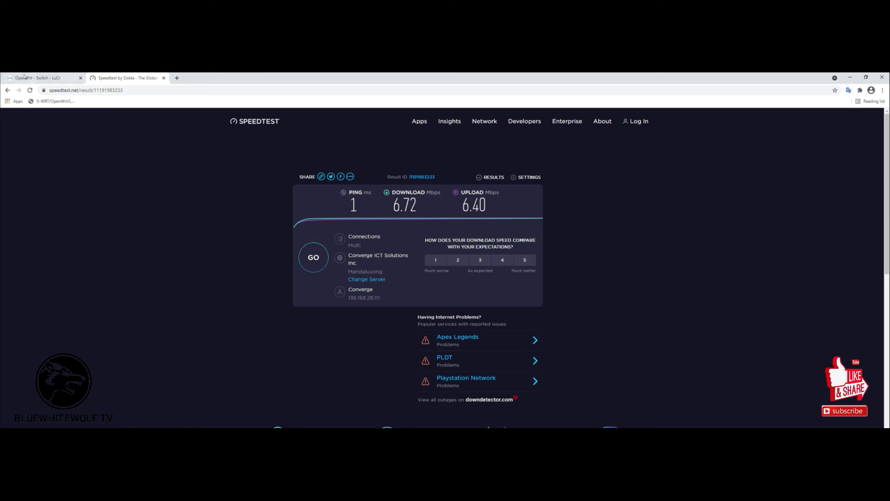
Reload speedtest.net and run a test (33.63 Mbps down, 33.66 Mbps up), then return to the Switch page.
left_click(28, 90)
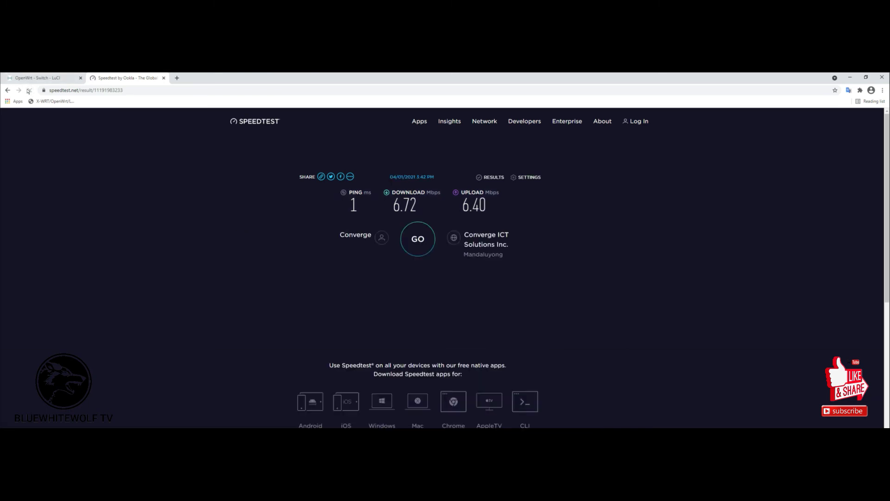
left_click(418, 239)
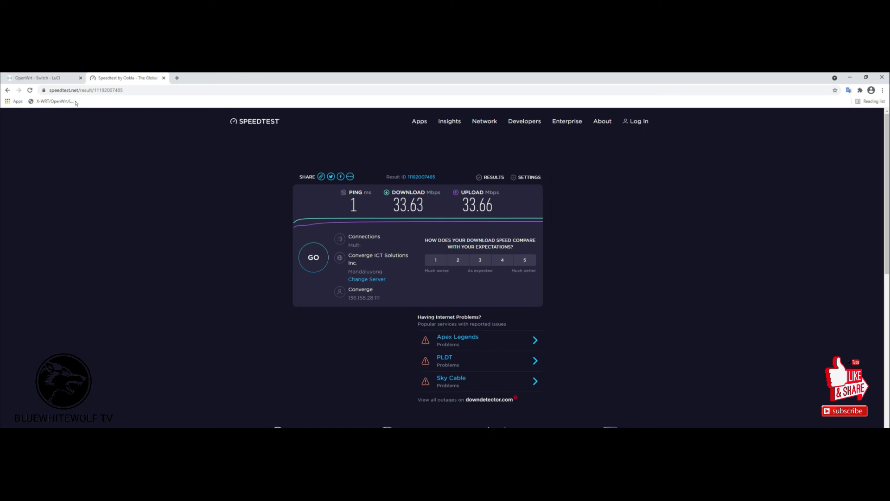
left_click(42, 78)
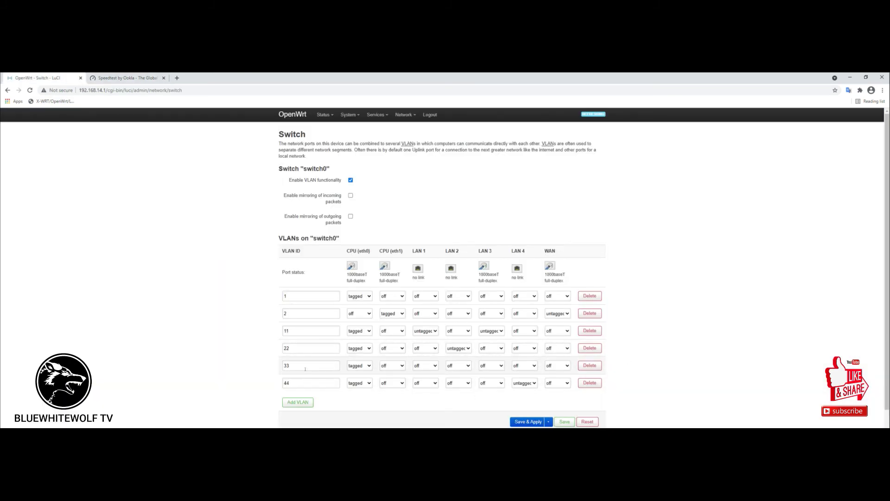
Look over the Topology 2.jpg network diagram, then hide it and return to the VLAN table.
left_click_drag(307, 350, 254, 350)
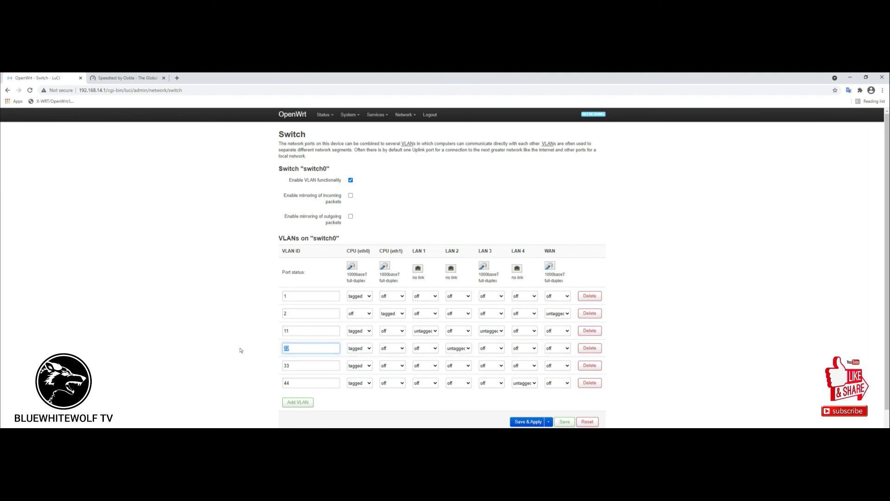
key("alt+Tab")
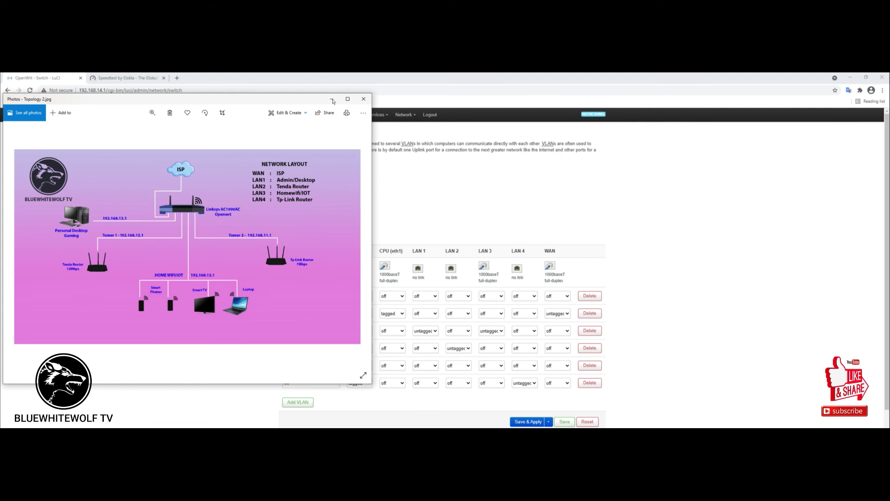
left_click(333, 99)
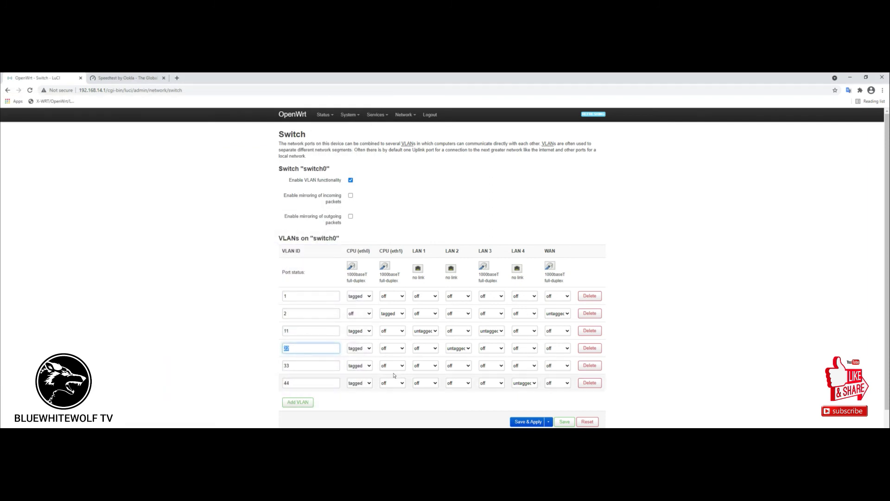
left_click(466, 255)
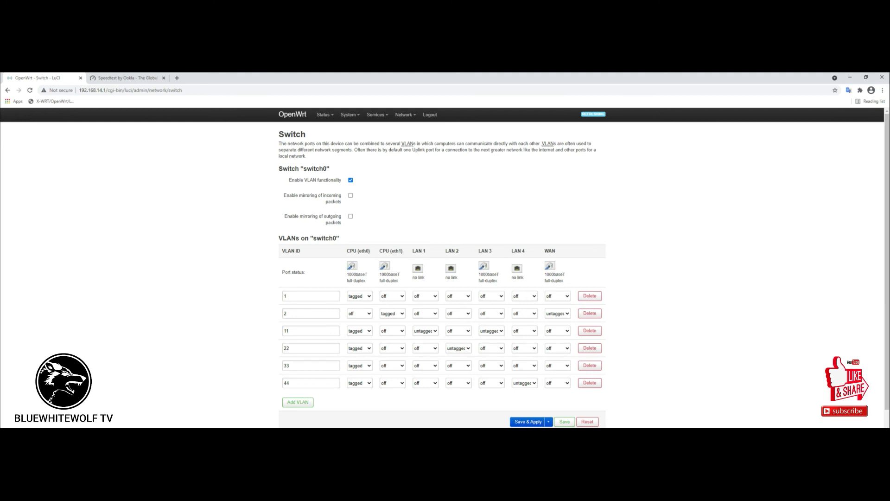
Check and dismiss the Network Connections window, confirming LAN 2 now shows a 1000baseT link.
key("alt+Tab")
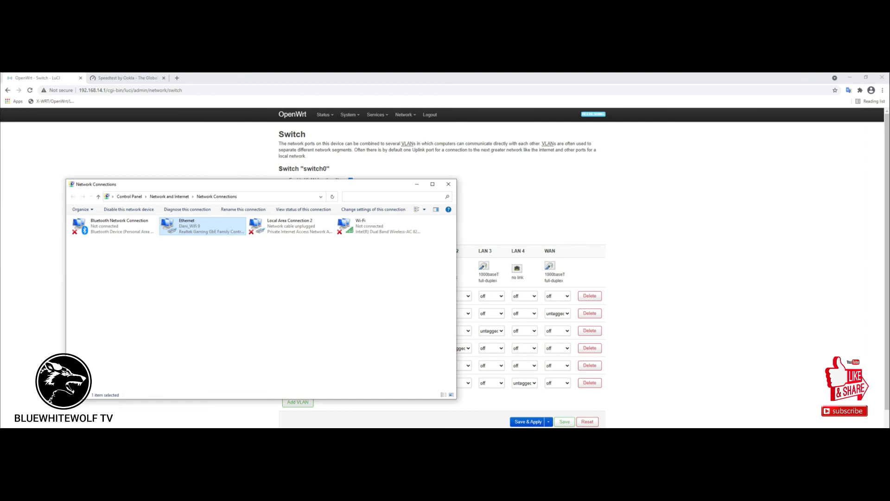
left_click(417, 185)
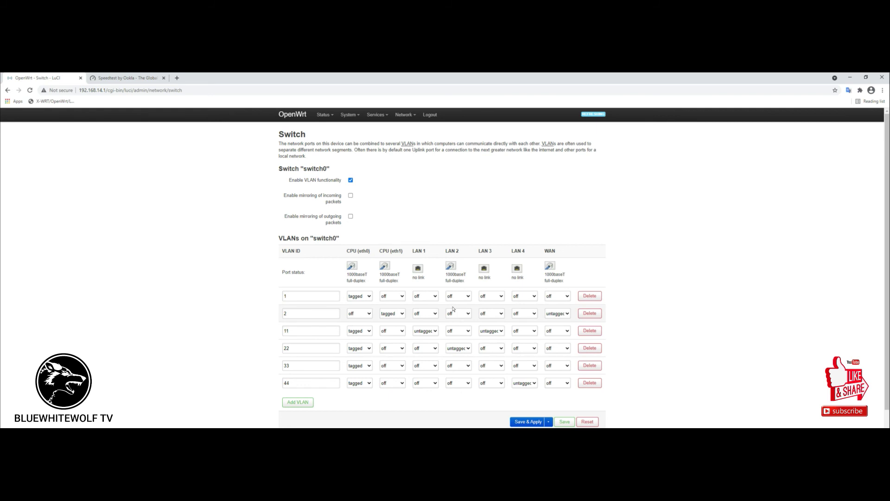
key("alt+Tab")
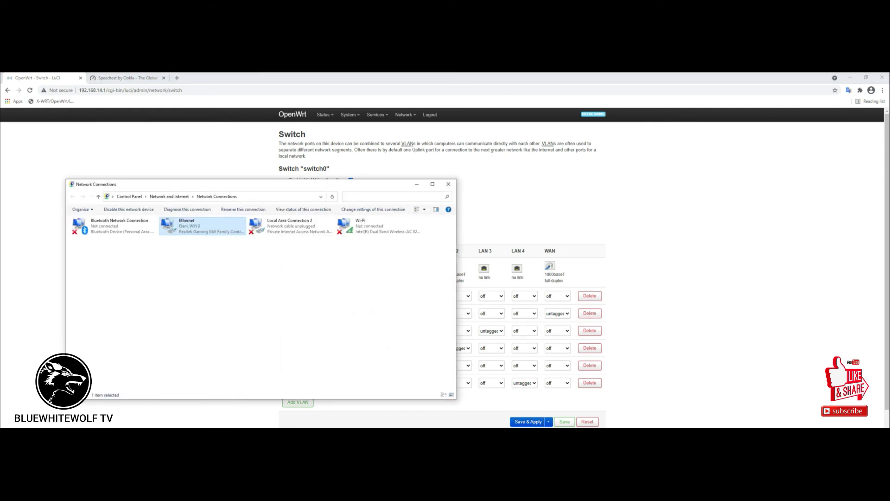
key("alt+Tab")
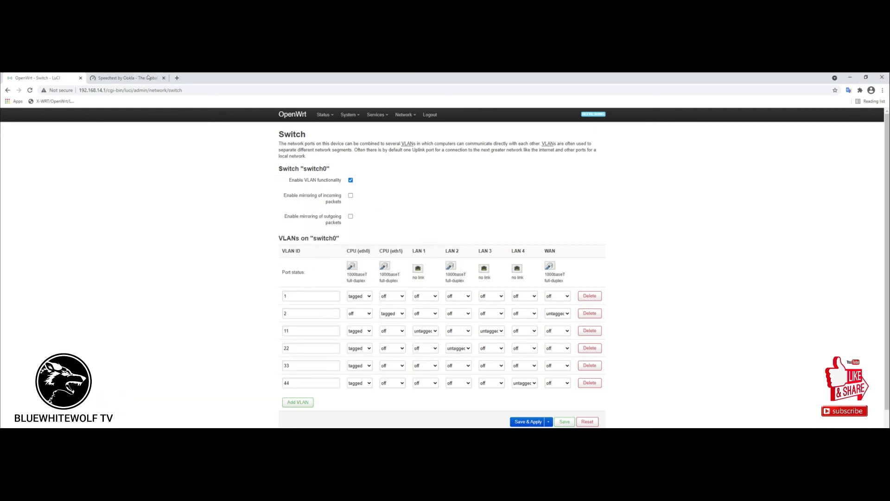
Run a Speedtest (1 ms ping, 11.50 Mbps down, 11.39 Mbps up), then go back to the OpenWrt Switch page.
left_click(148, 78)
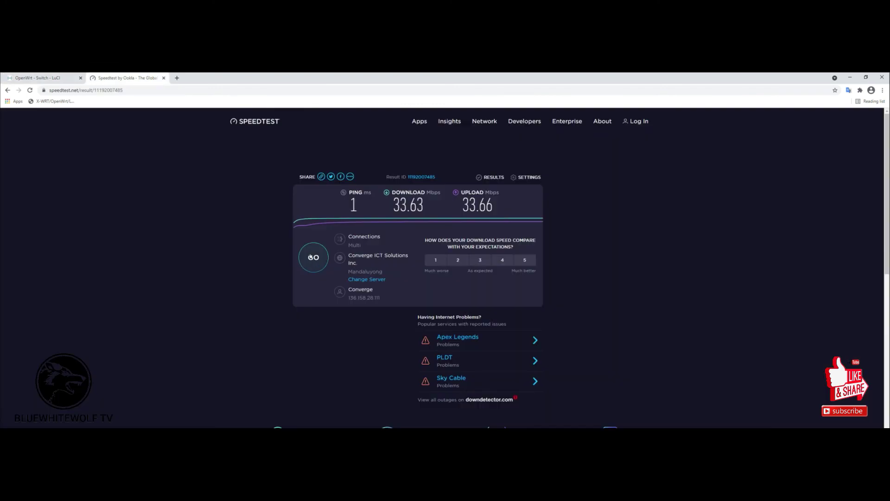
left_click(313, 257)
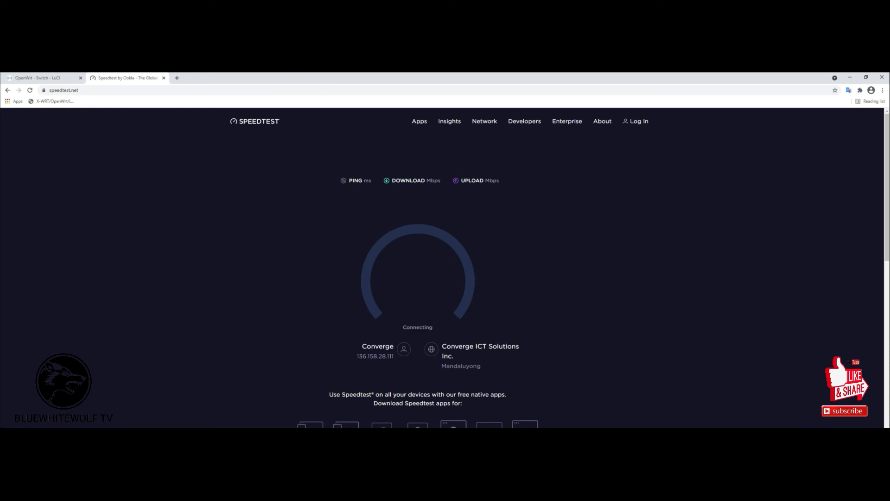
mouse_move(315, 427)
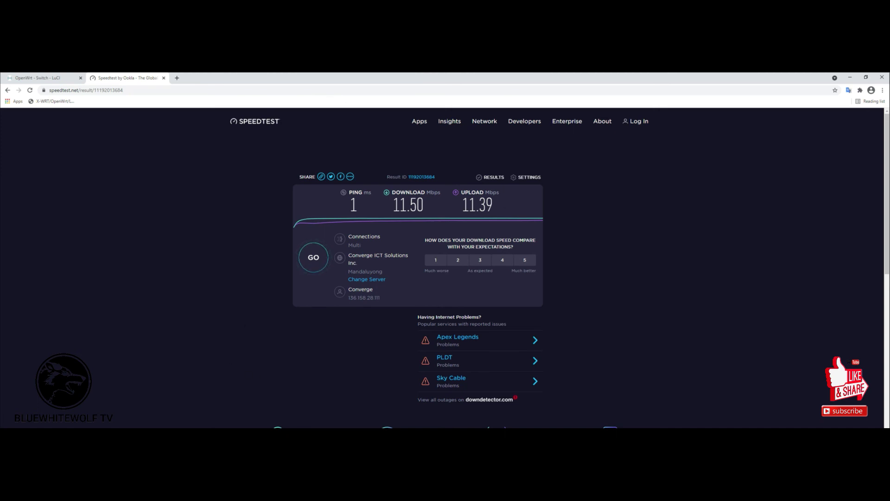
left_click(64, 77)
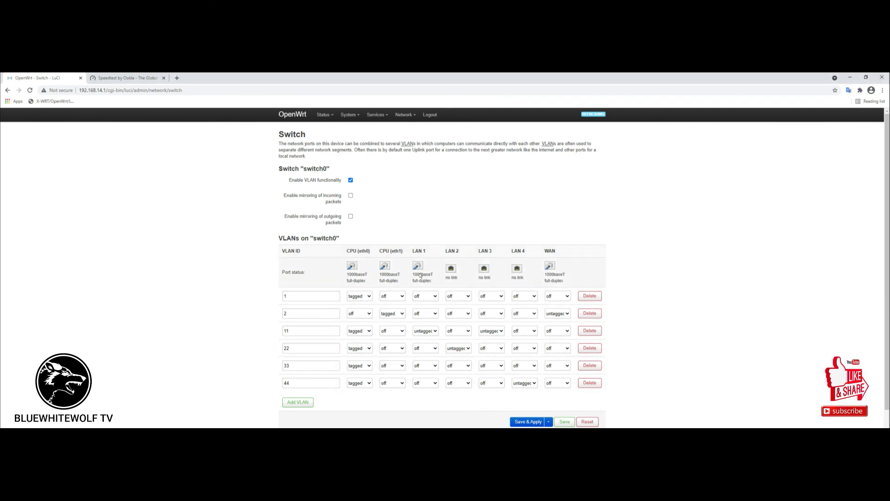
Run another Speedtest (33.65 Mbps down, 33.69 Mbps up), then switch back to the OpenWrt tab.
left_click(124, 78)
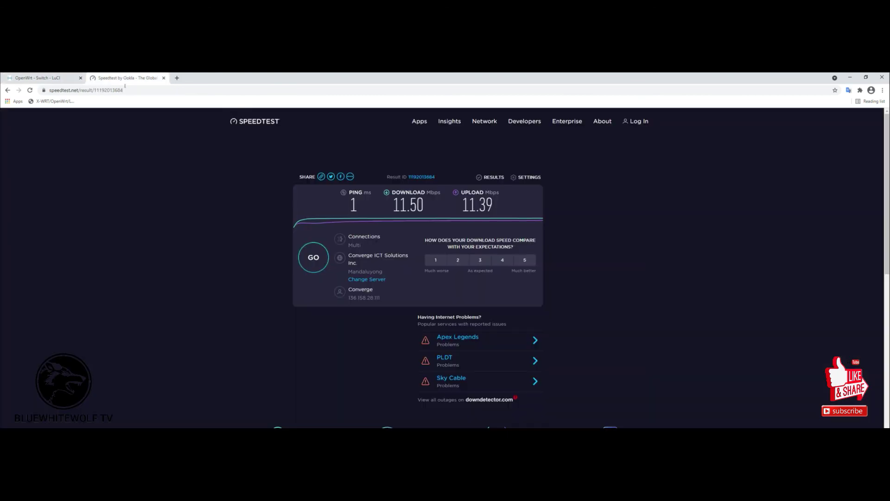
left_click(308, 258)
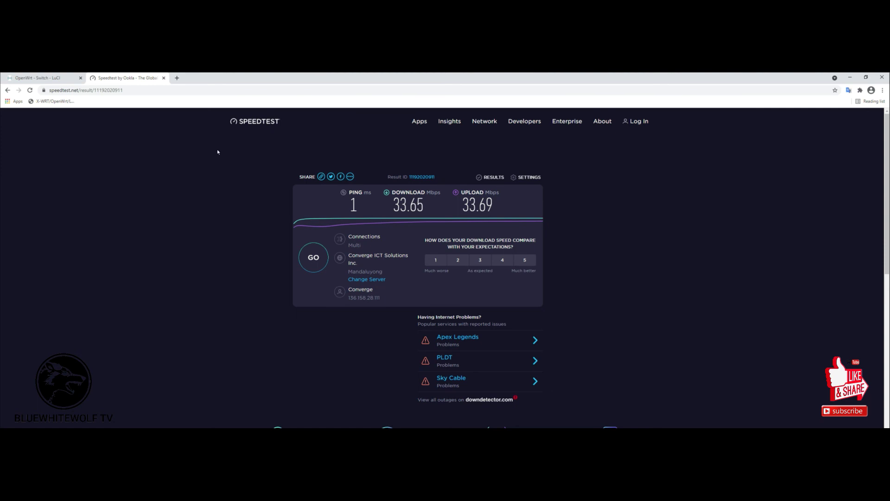
left_click(44, 77)
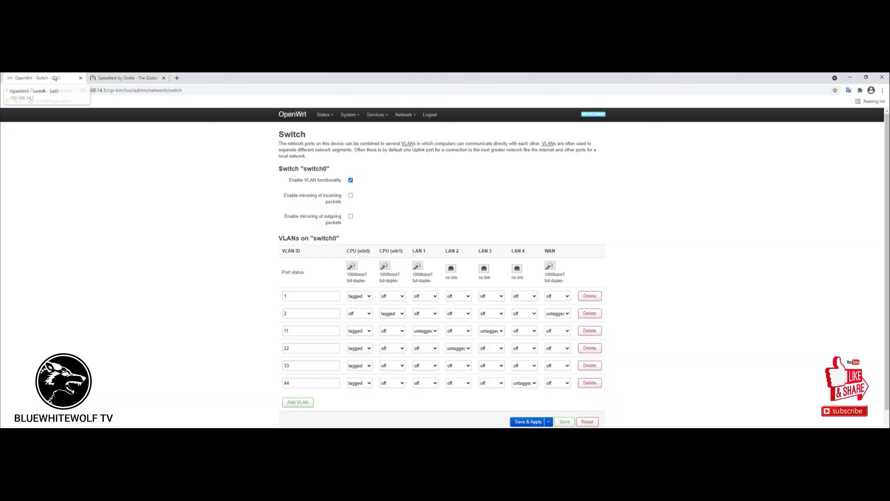